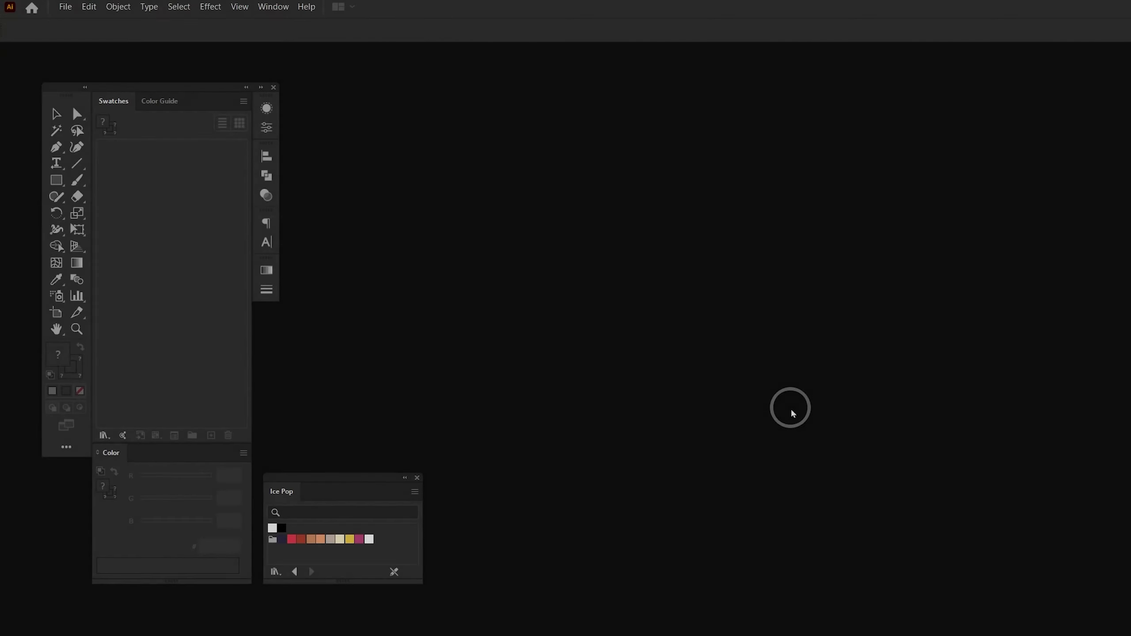
- Start a 1000 × 1000 px document titled 'Summer Ice Pop 2021'
key("ctrl+n")
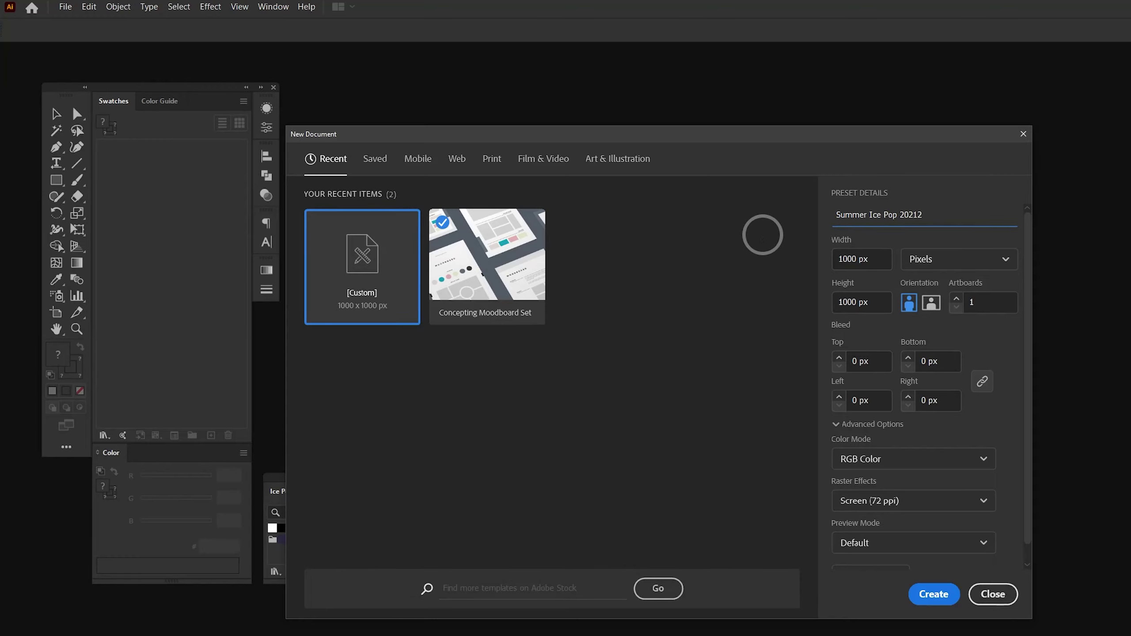
left_click(934, 594)
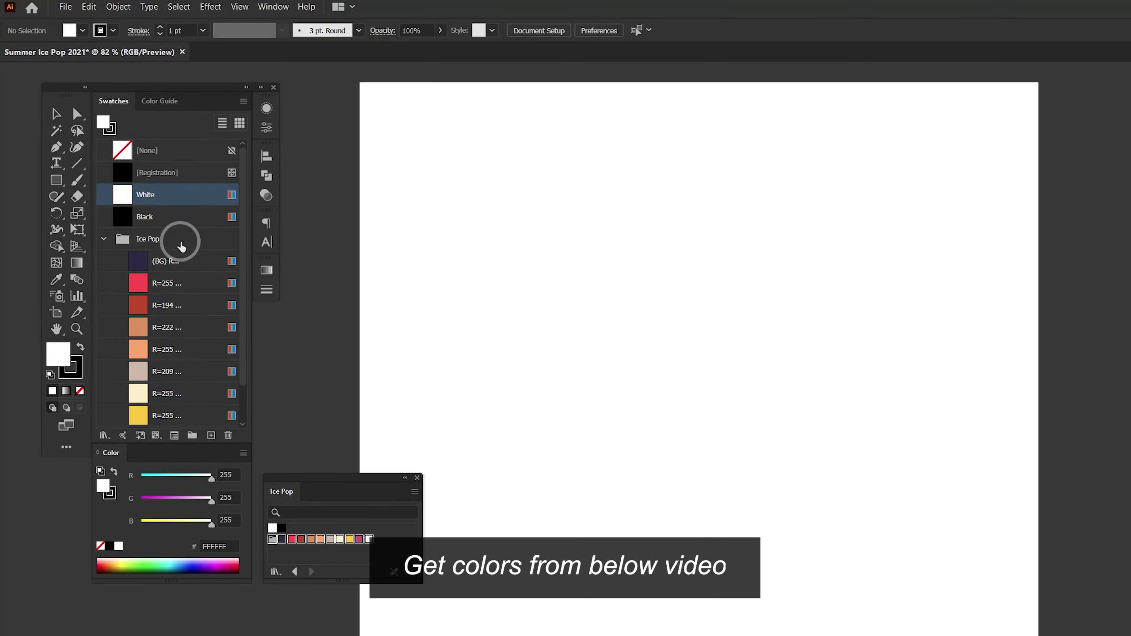
- Draw an exact 1000 × 1000 px square from the artboard corner
left_click(174, 240)
left_click(417, 477)
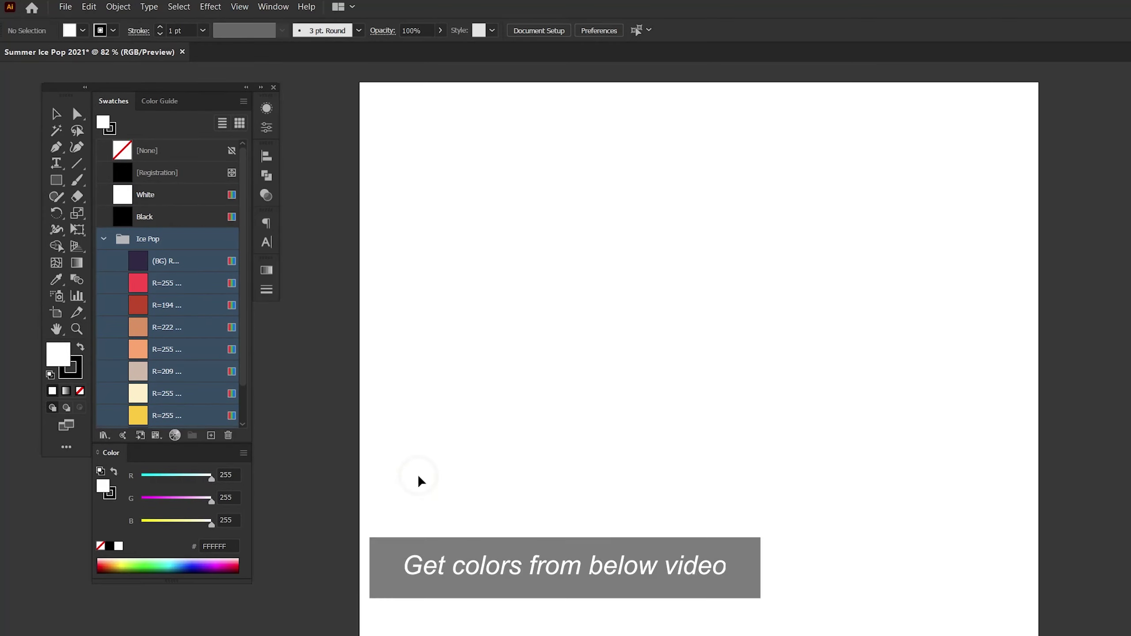
left_click(138, 486)
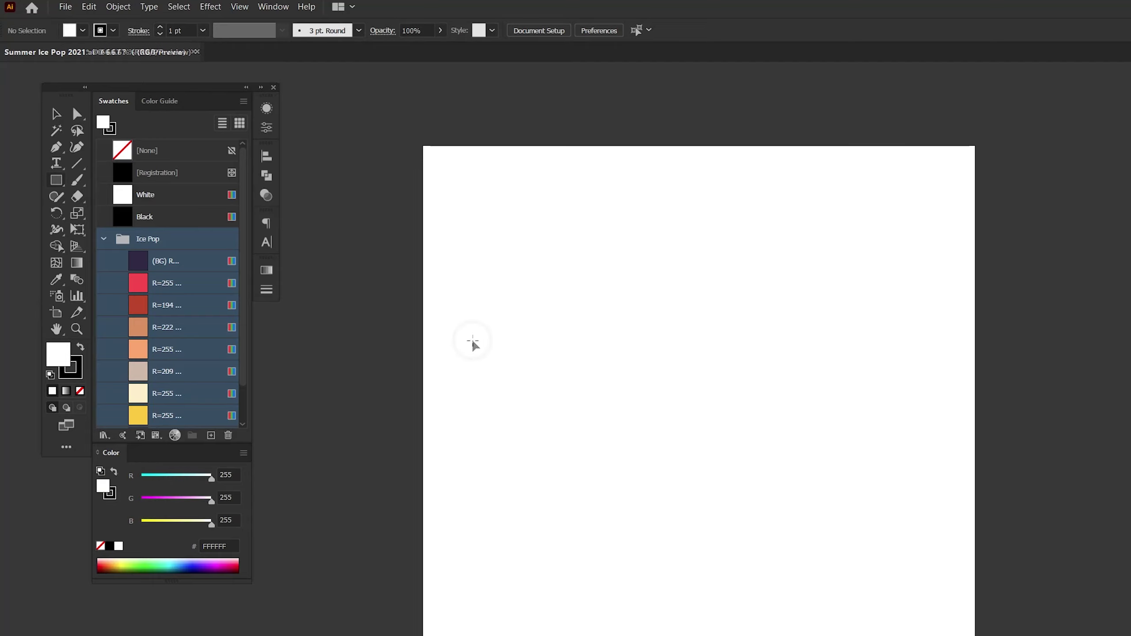
key("m")
left_click(381, 149)
type("1000")
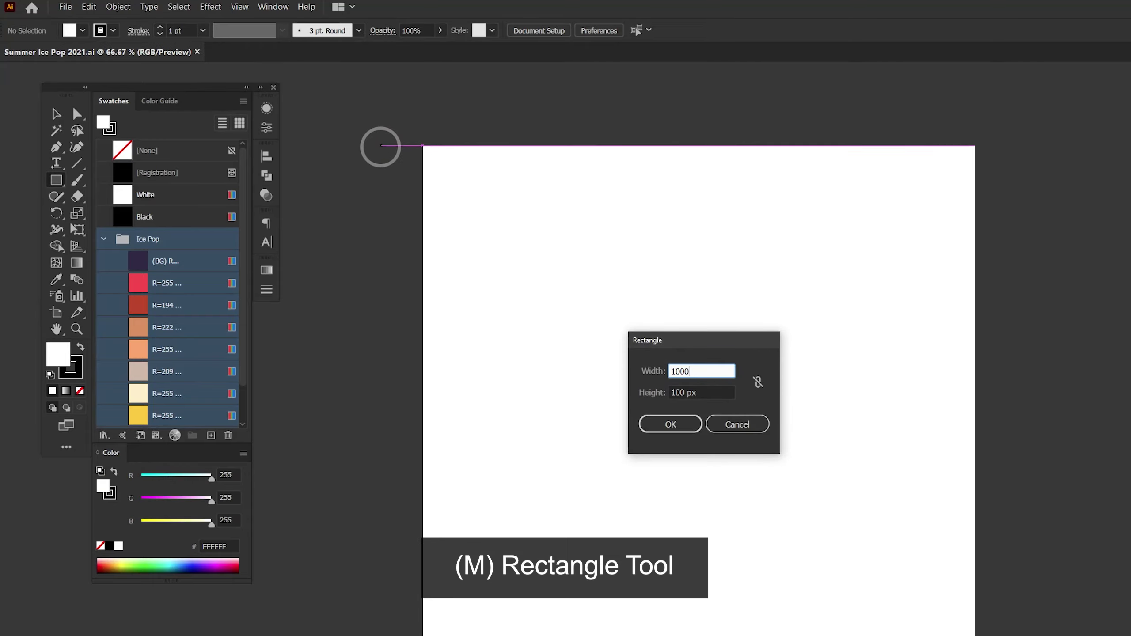
key("Tab")
type("1000")
key("Return")
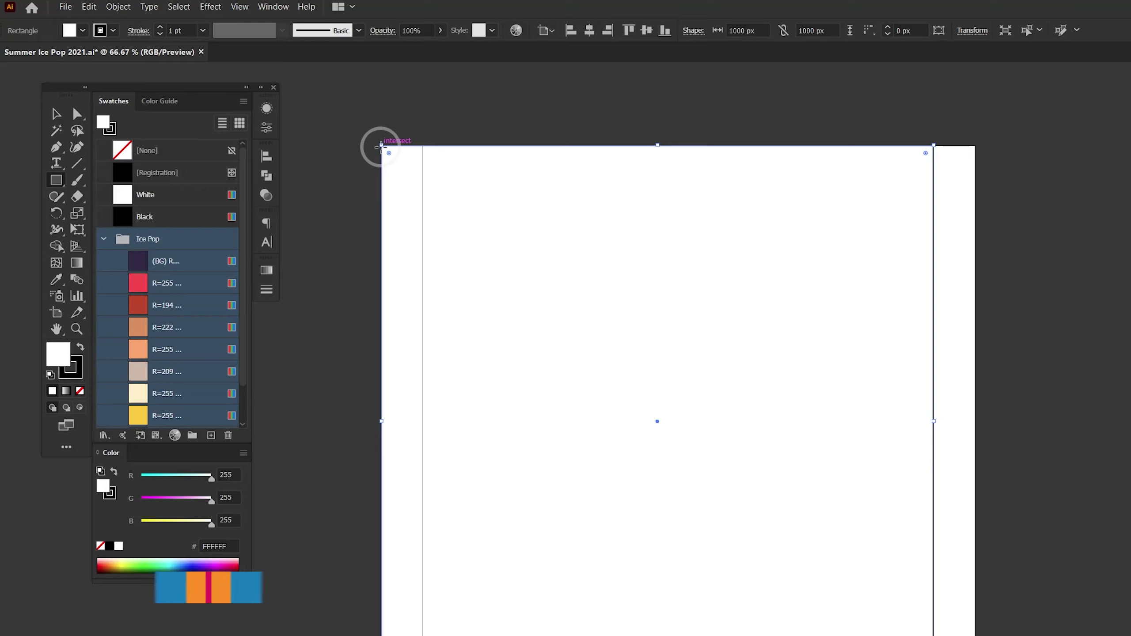
- Fill the square dark purple with no stroke, centre it on the artboard, and lock it
left_click(138, 261)
left_click(80, 368)
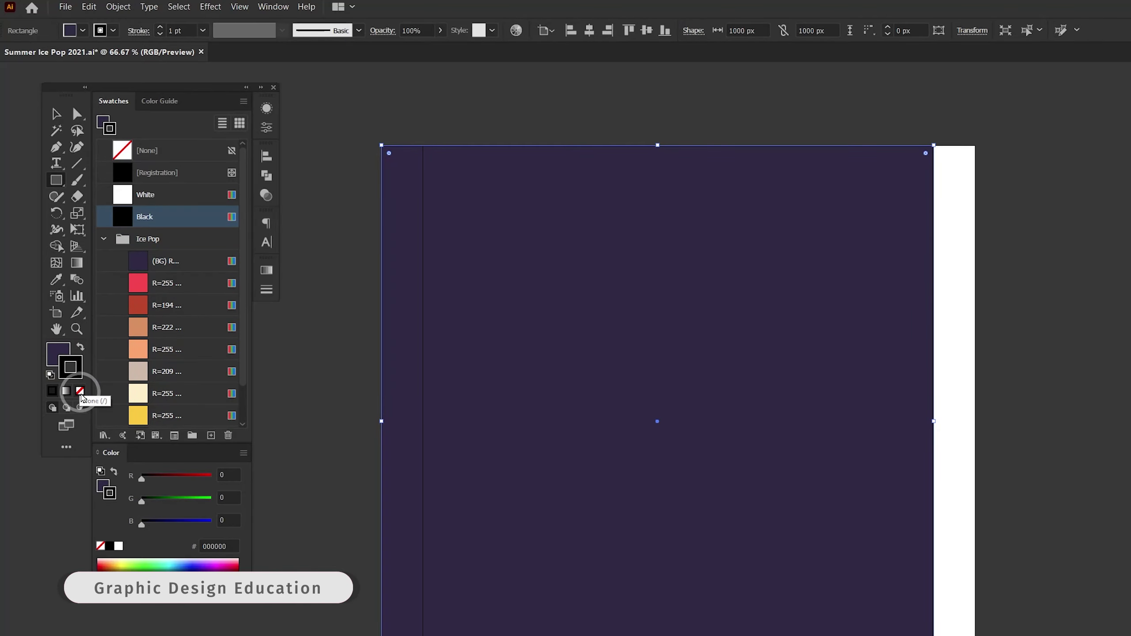
left_click(80, 392)
left_click(514, 266)
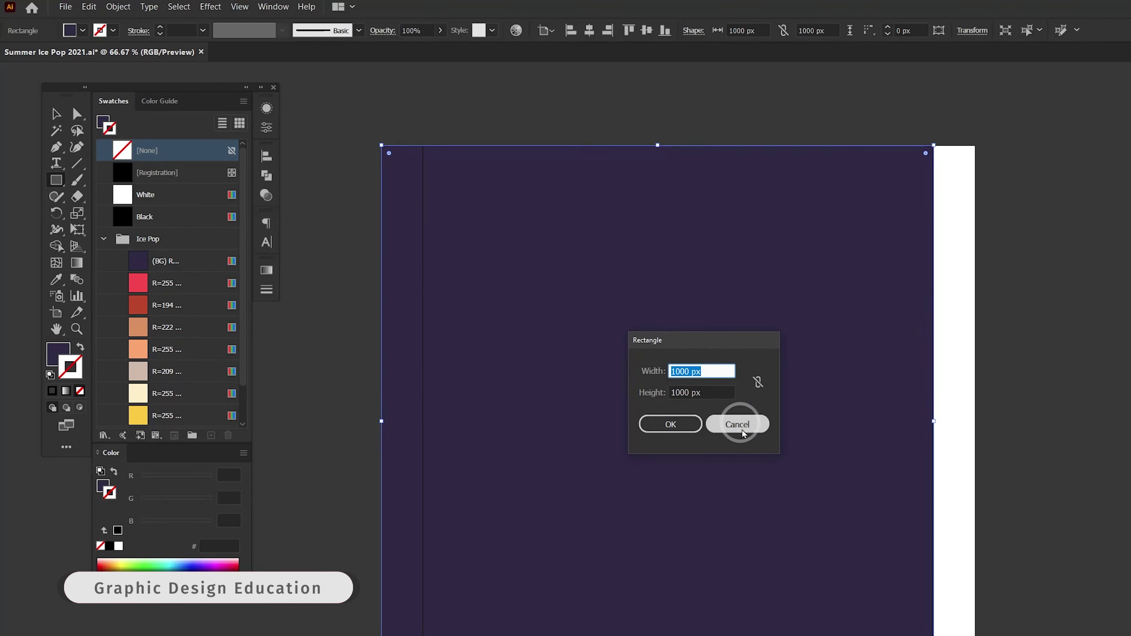
left_click(738, 425)
key("v")
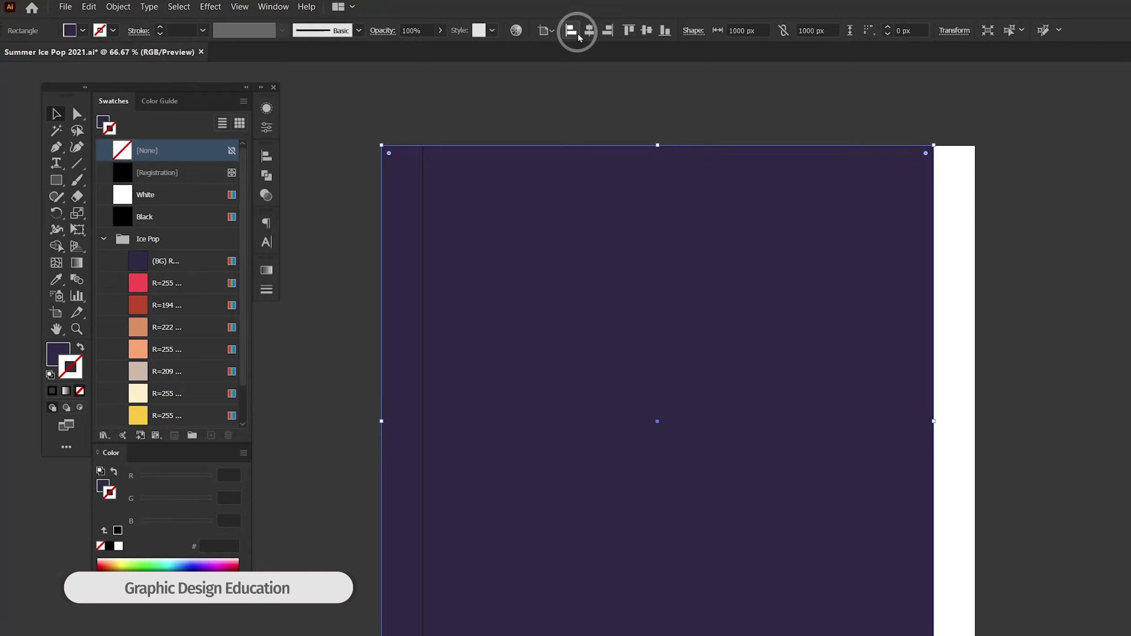
left_click(589, 31)
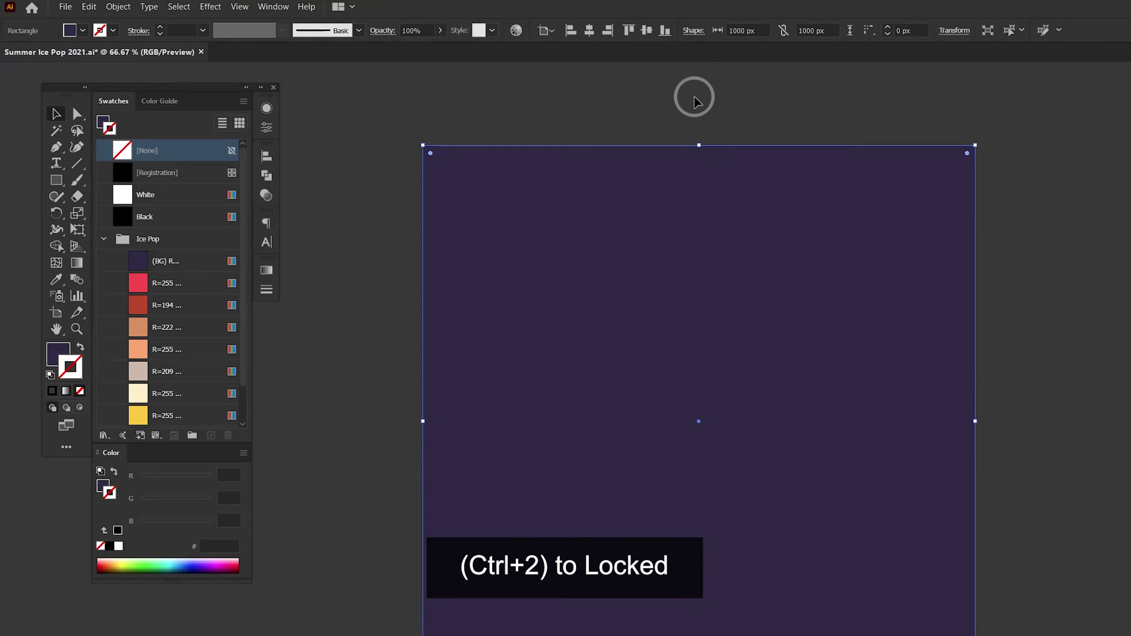
key("ctrl+2")
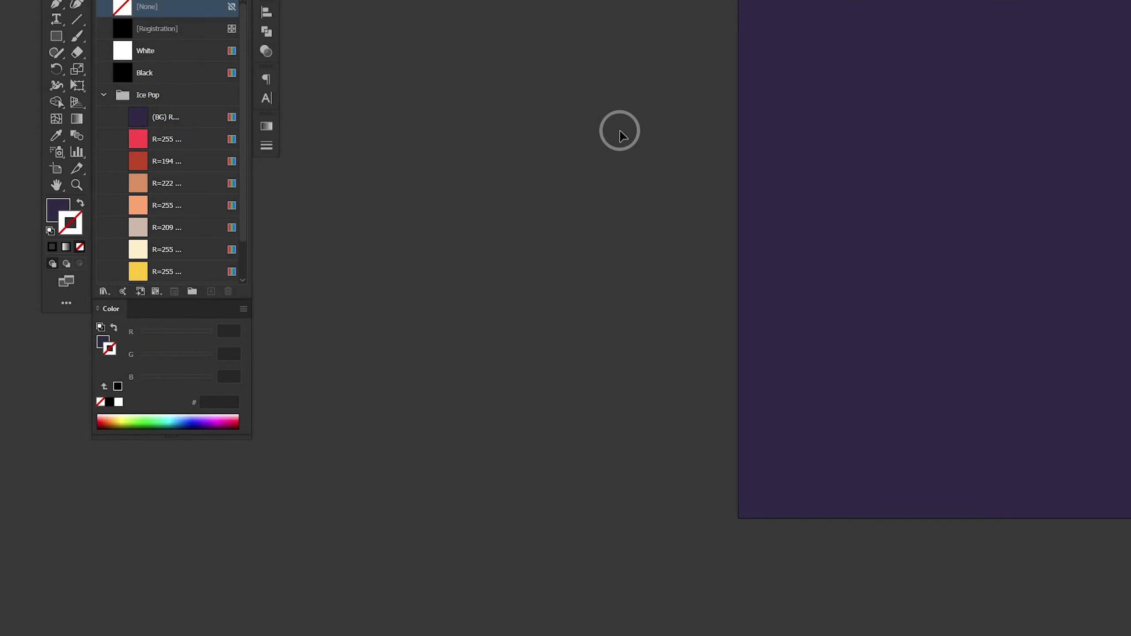
- Draw a tall strokeless FFA769 light orange rectangle beside the artboard and zoom in
left_click(167, 205)
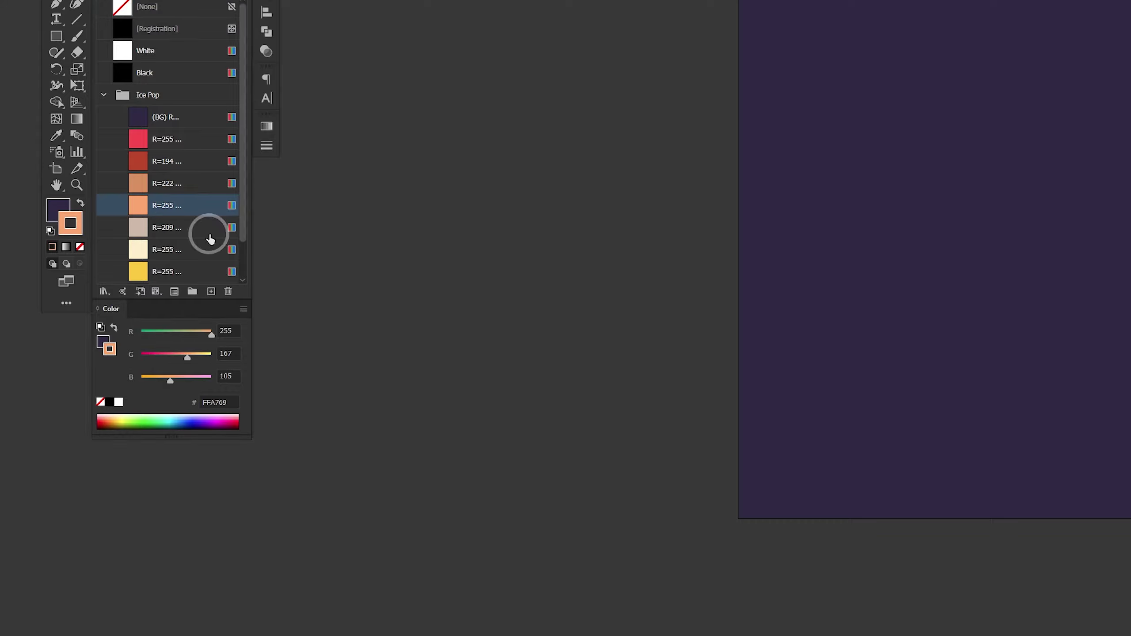
left_click(80, 247)
left_click(65, 209)
left_click(176, 206)
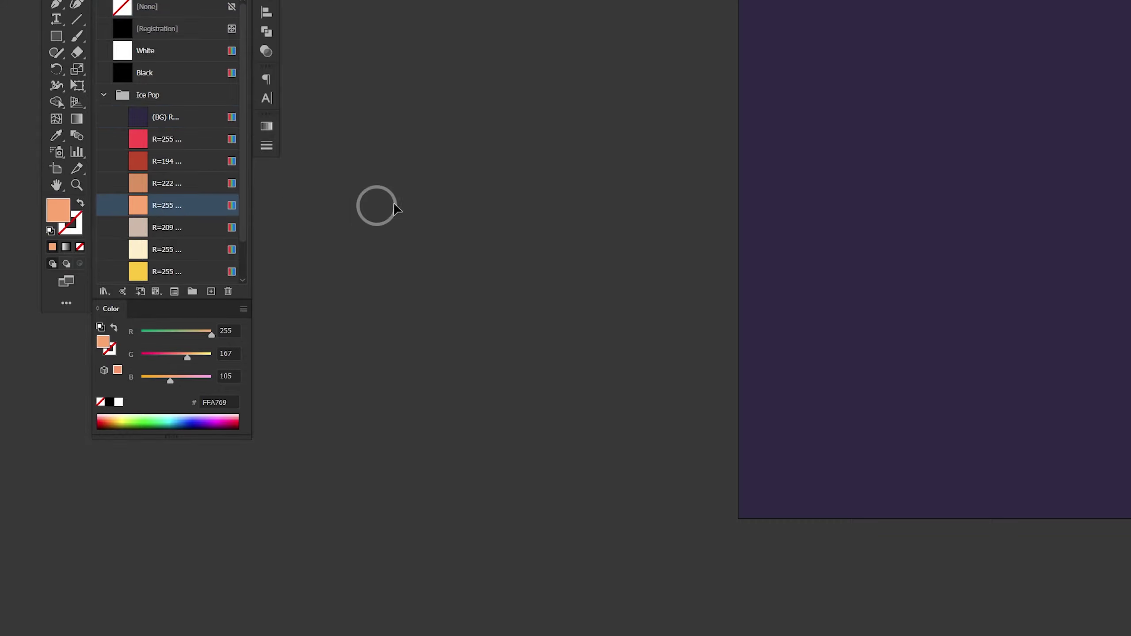
left_click_drag(479, 236, 516, 344)
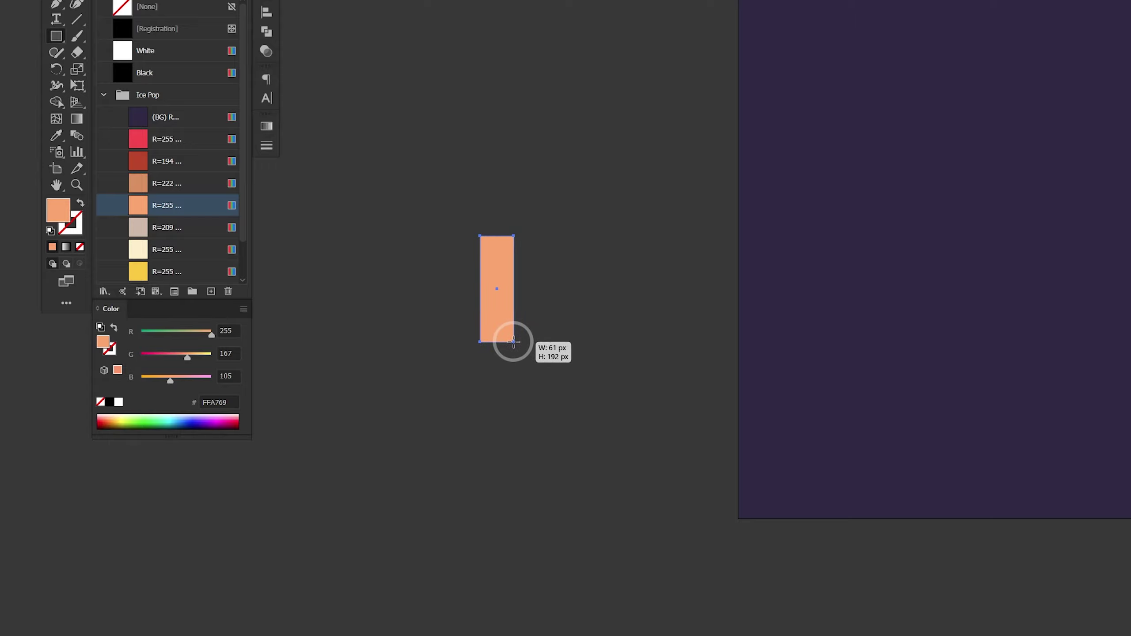
mouse_move(517, 346)
left_mouse_down()
mouse_move(498, 359)
mouse_move(511, 342)
left_mouse_up()
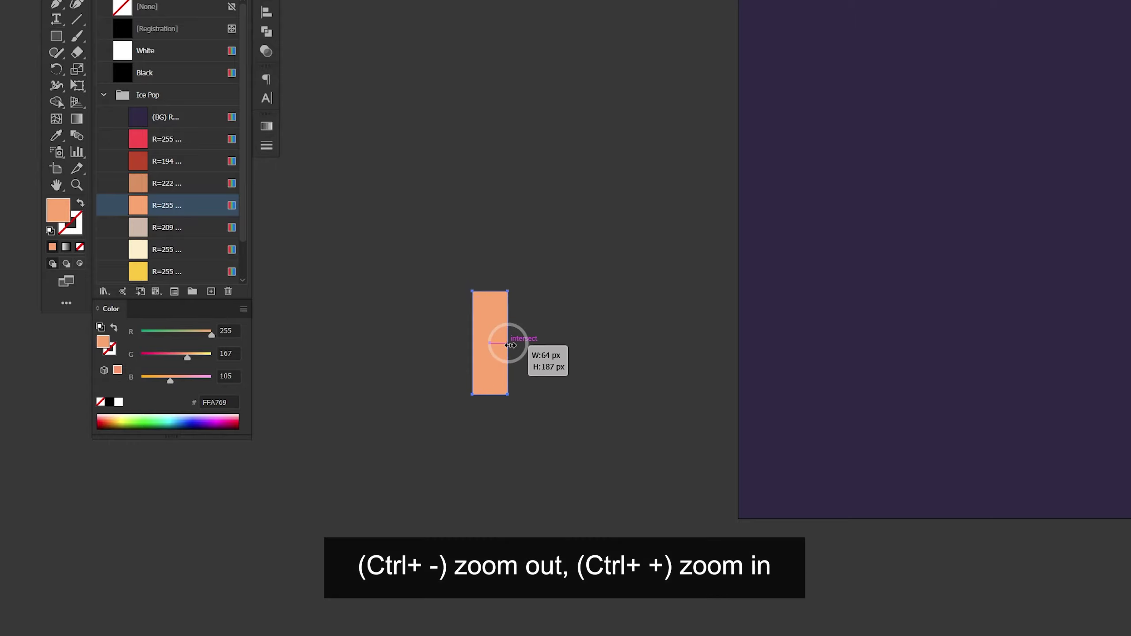
key("ctrl+plus")
key("ctrl+plus")
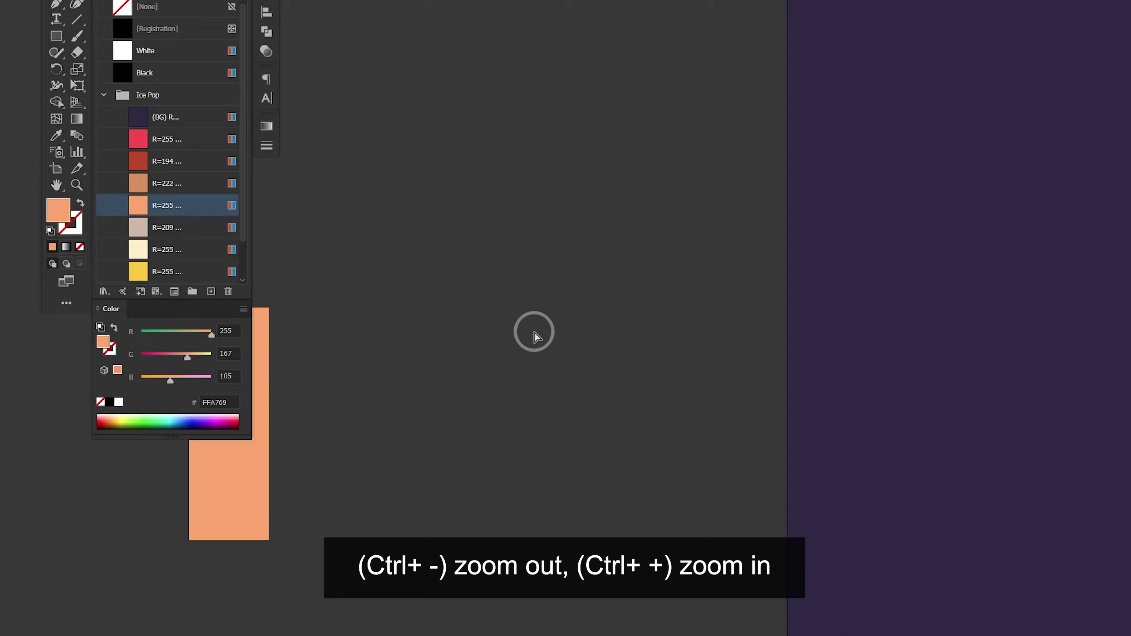
key("ctrl+plus")
left_click(596, 357)
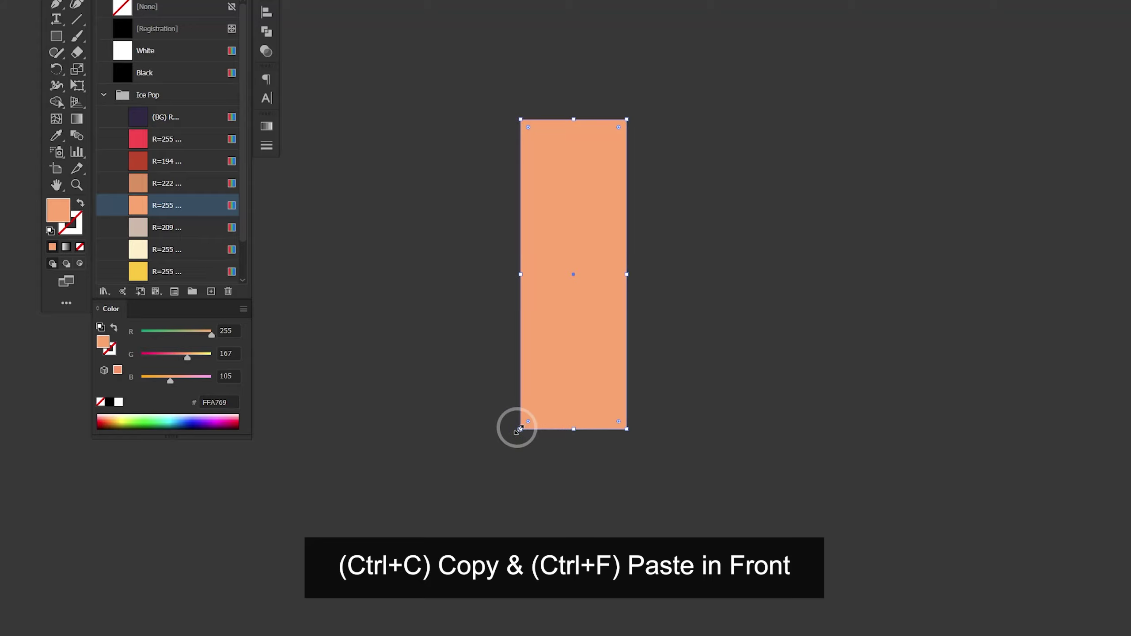
- Narrow and shorten the front copy, round both bottoms, and fill the back shape DE915B
left_click_drag(520, 275, 539, 277)
left_click_drag(581, 428, 584, 414)
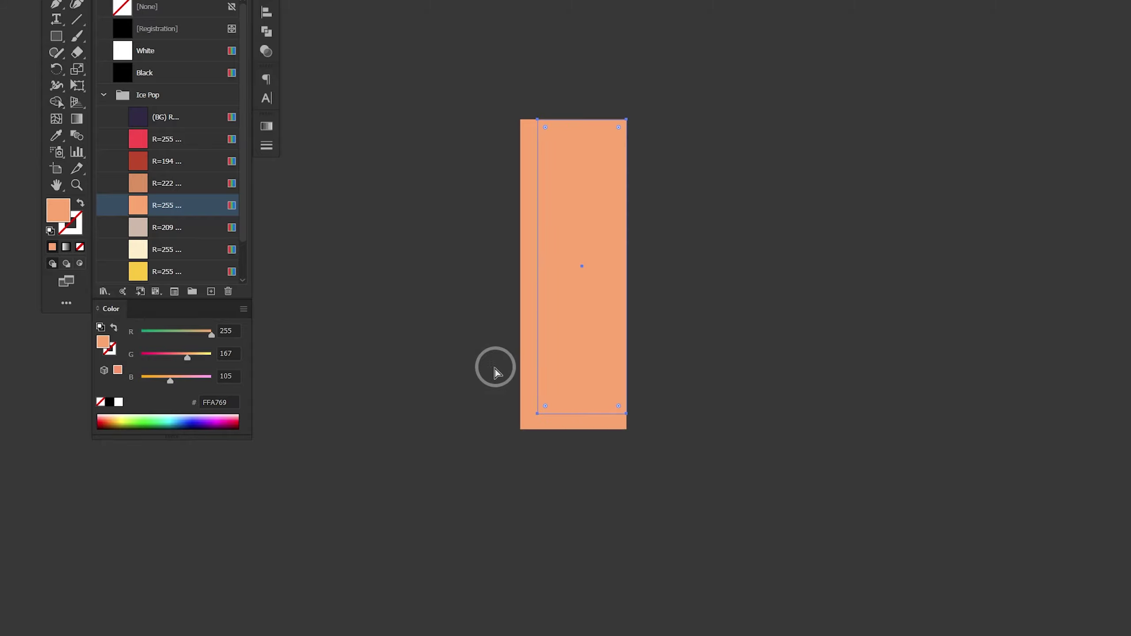
left_click_drag(546, 405, 553, 403)
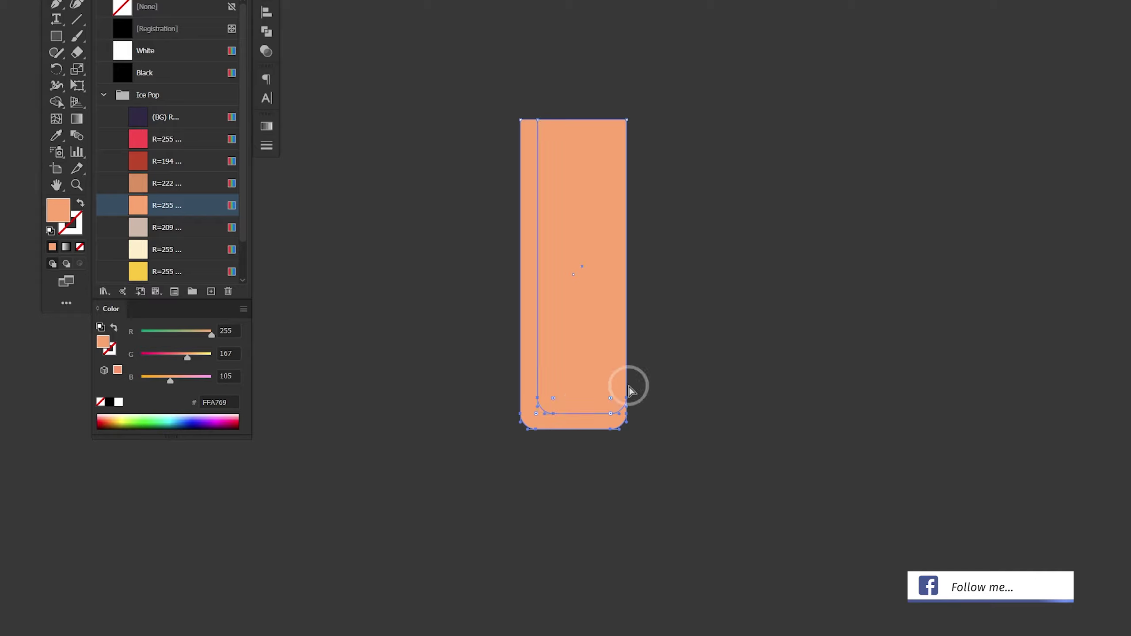
left_click(716, 382)
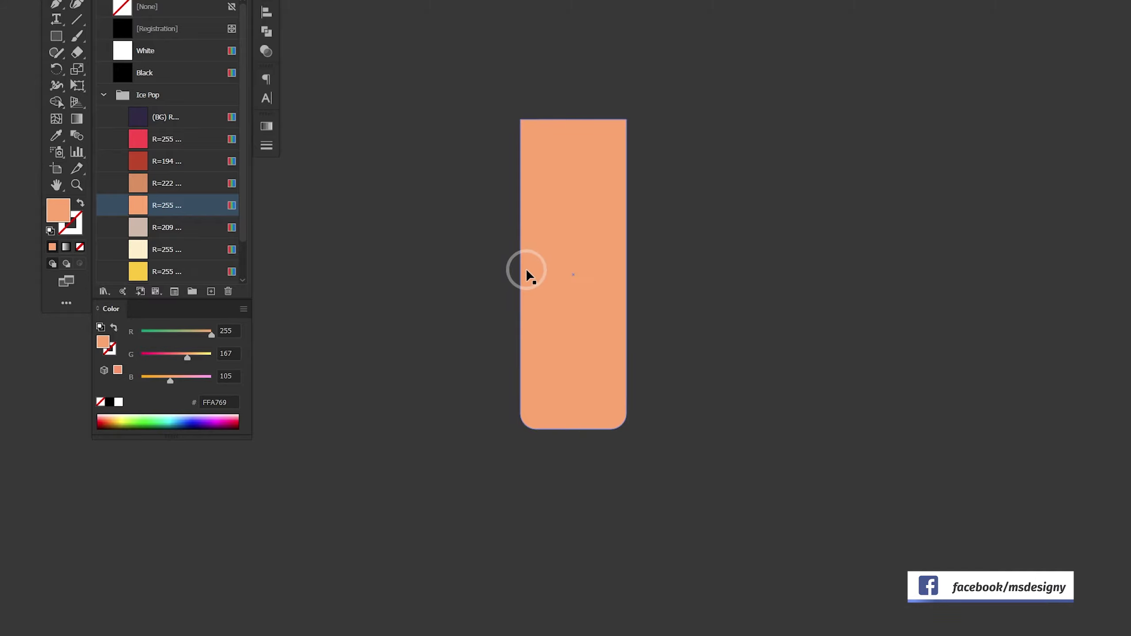
left_click(189, 183)
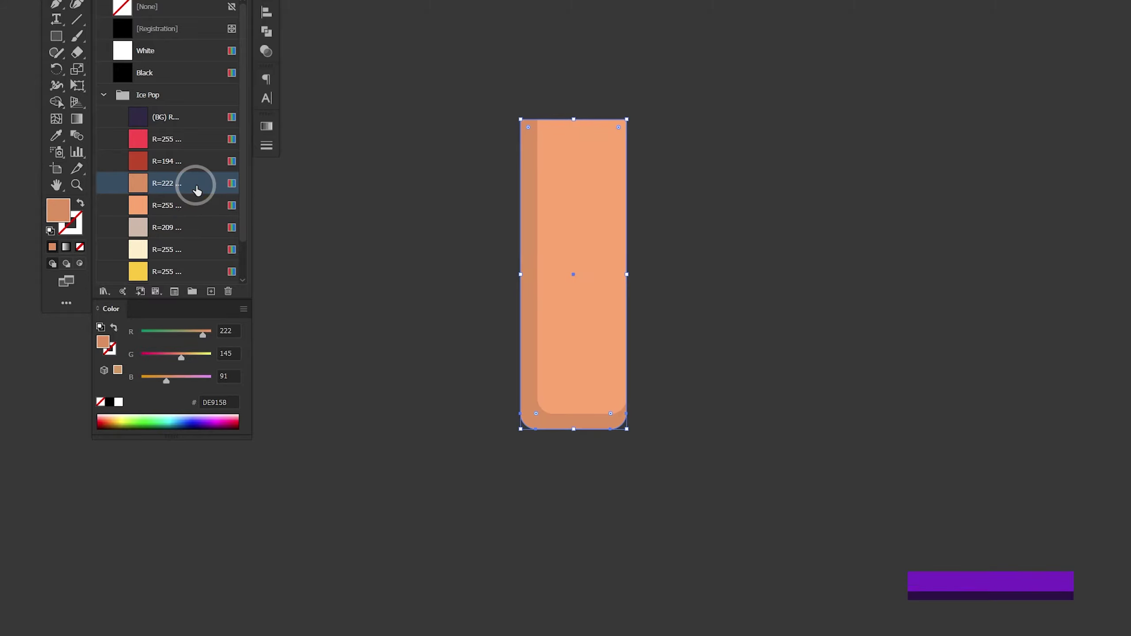
left_click(595, 256)
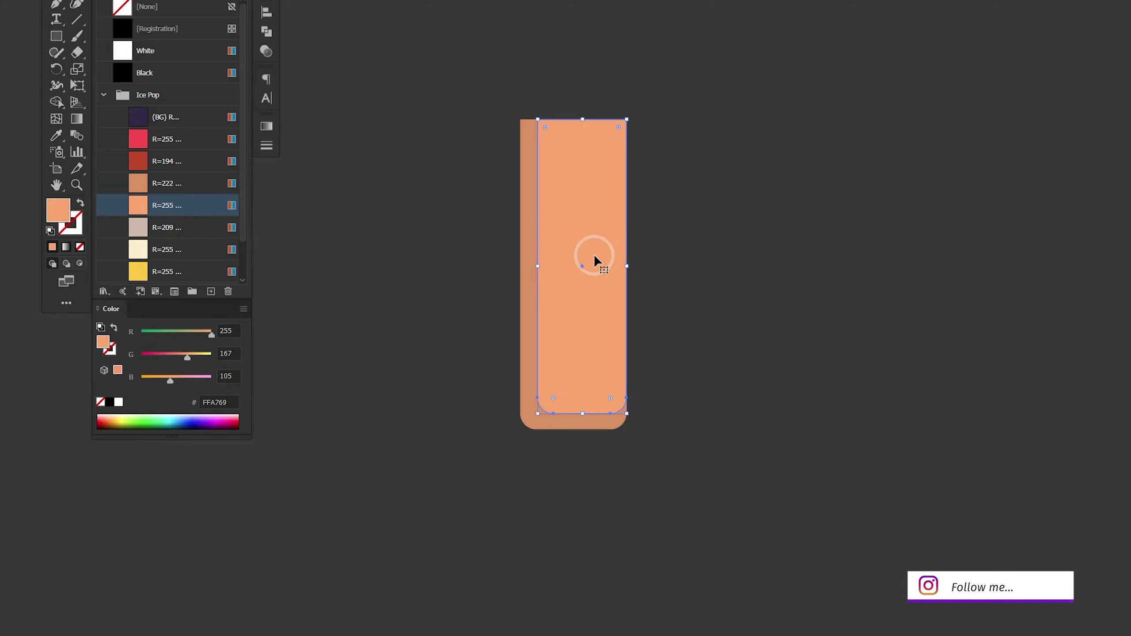
- Give the front shape a vertical linear gradient from FFA769 at top to FFF1C9 below
left_click(267, 127)
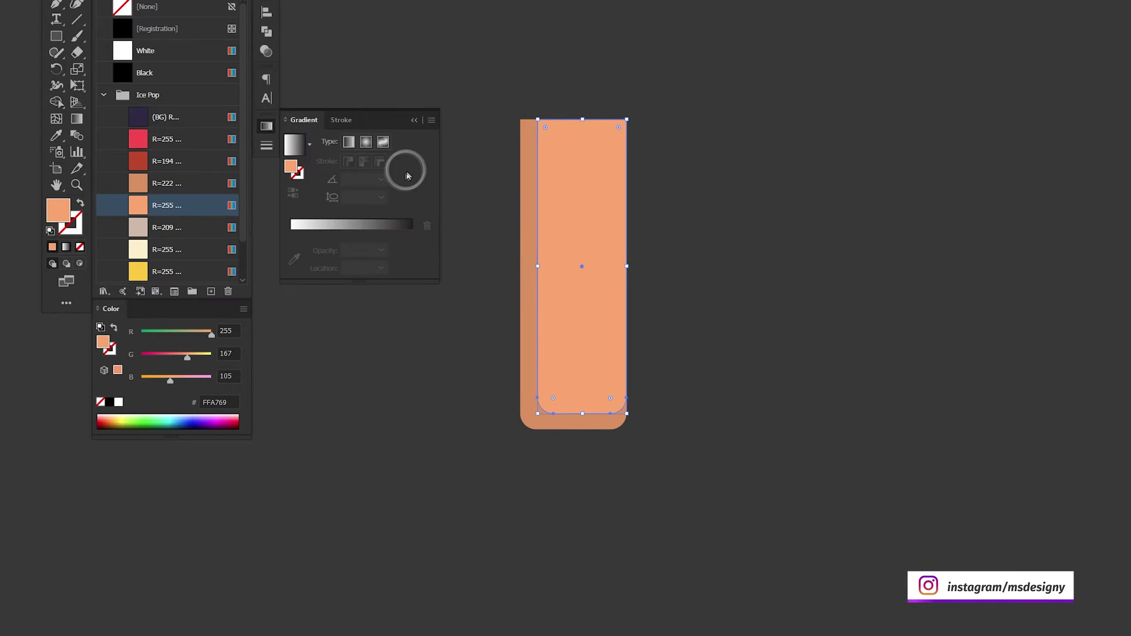
left_click(327, 225)
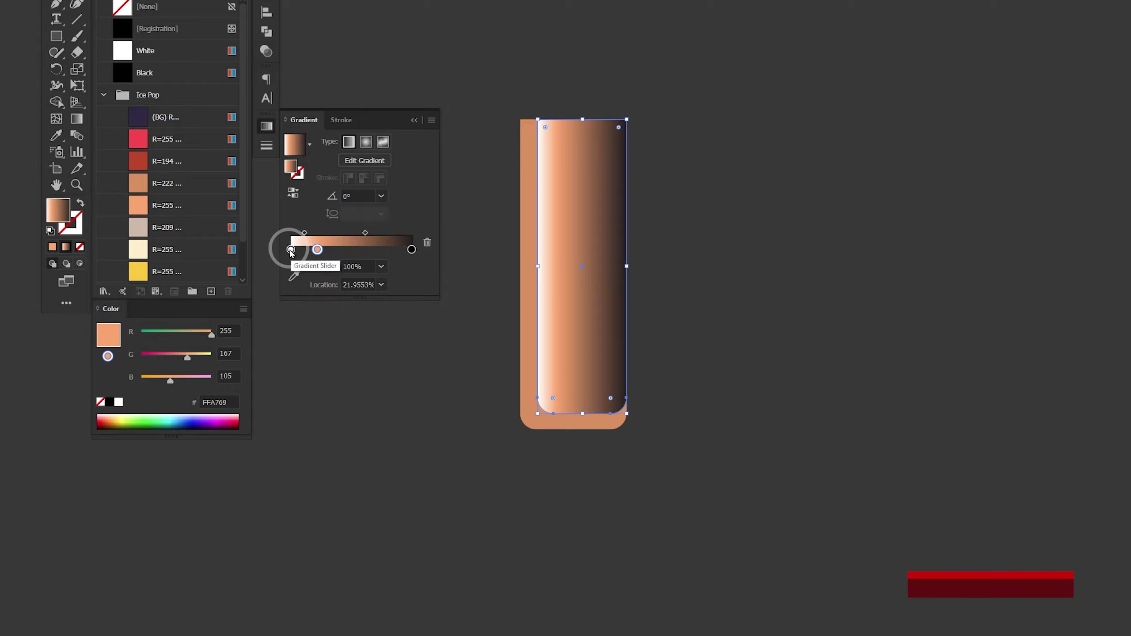
left_click(317, 250)
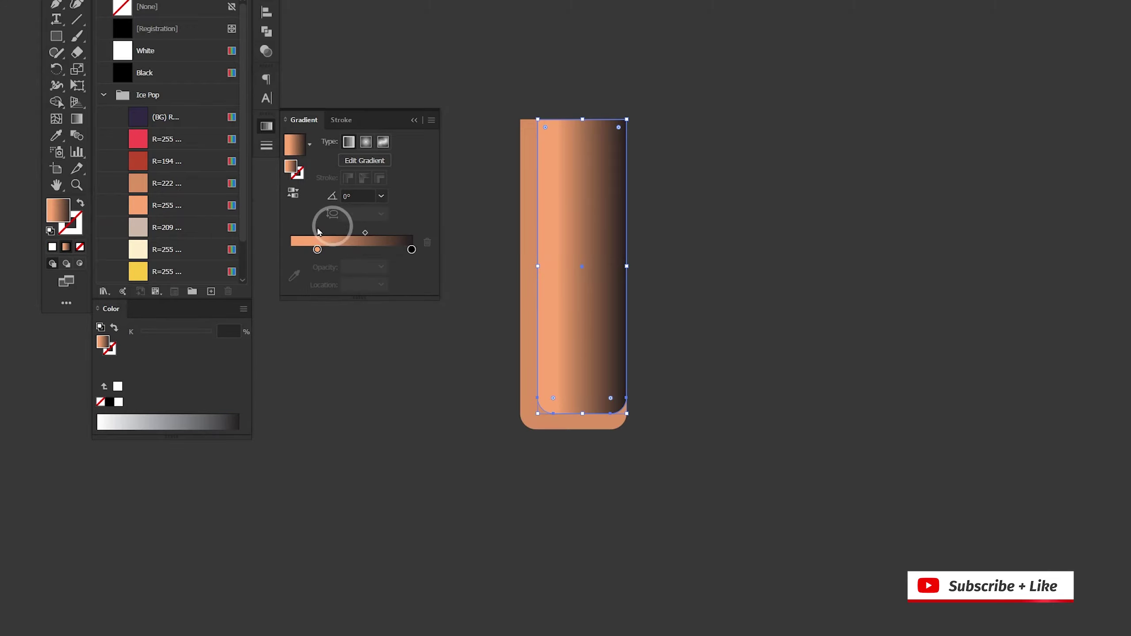
left_click_drag(137, 249, 411, 250)
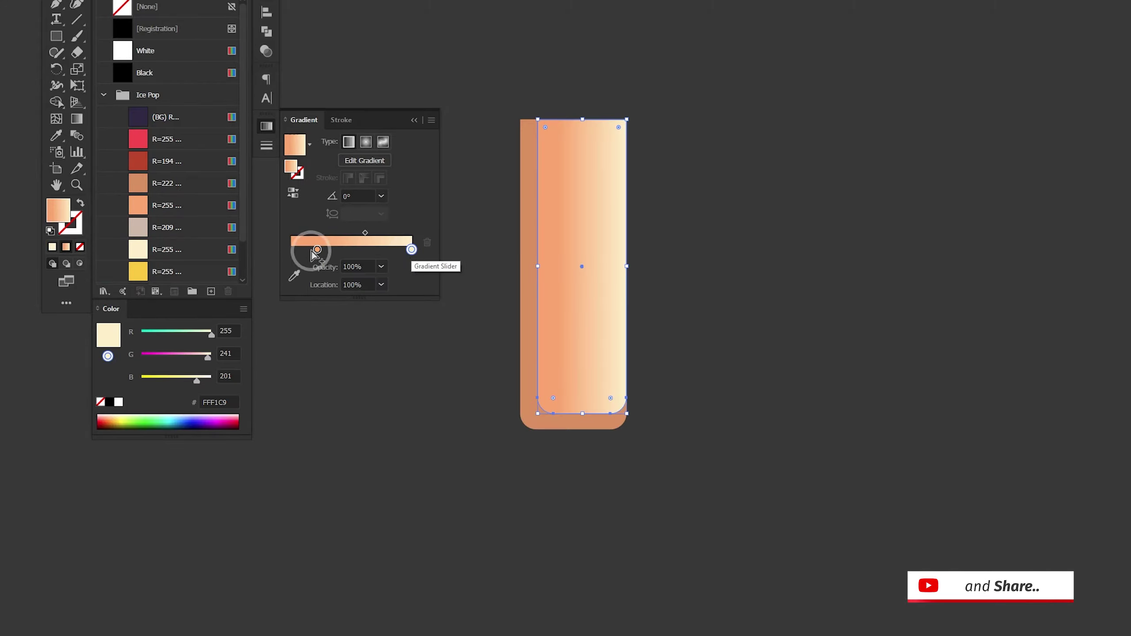
left_click_drag(317, 249, 290, 250)
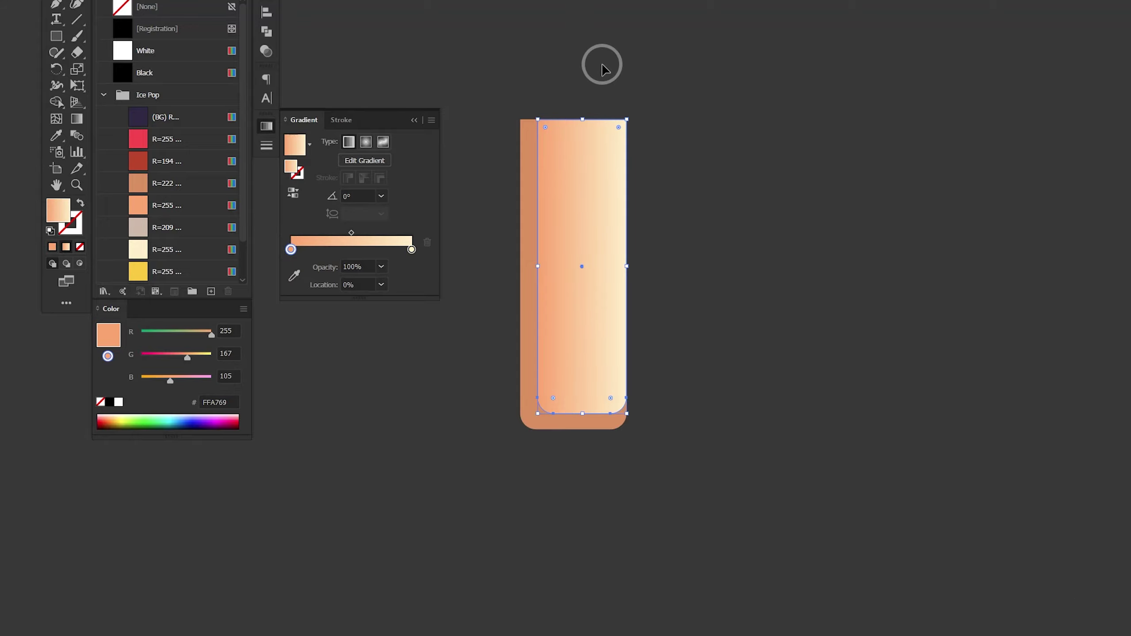
key("g")
left_click_drag(577, 19, 577, 246)
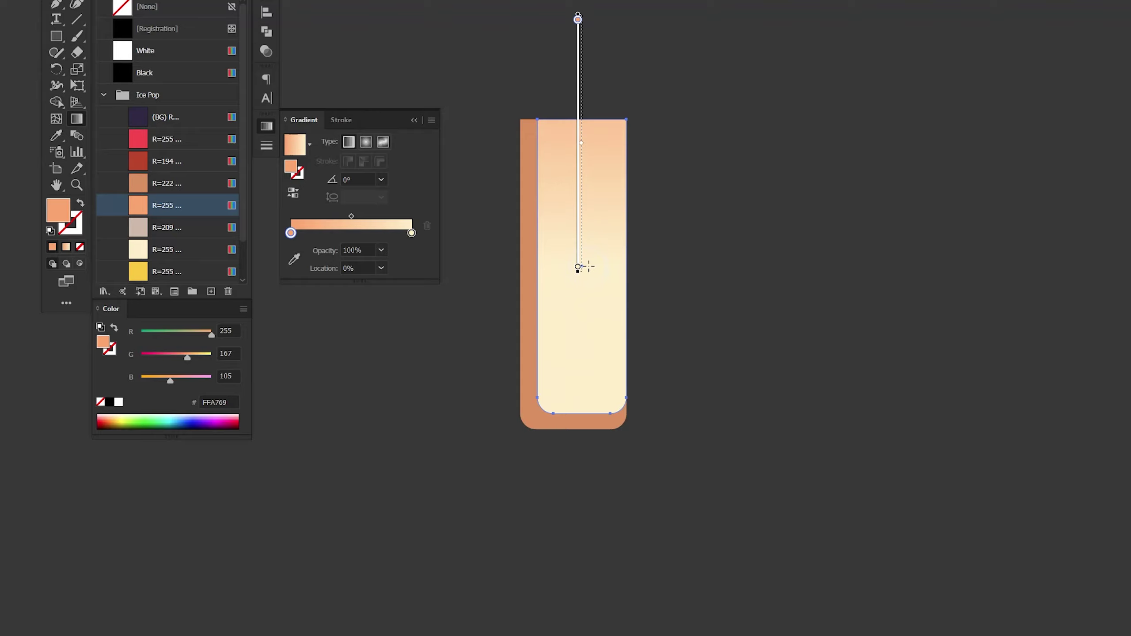
- Pen-draw a slanted quad over the stick's top and trim away everything outside the stick
key("p")
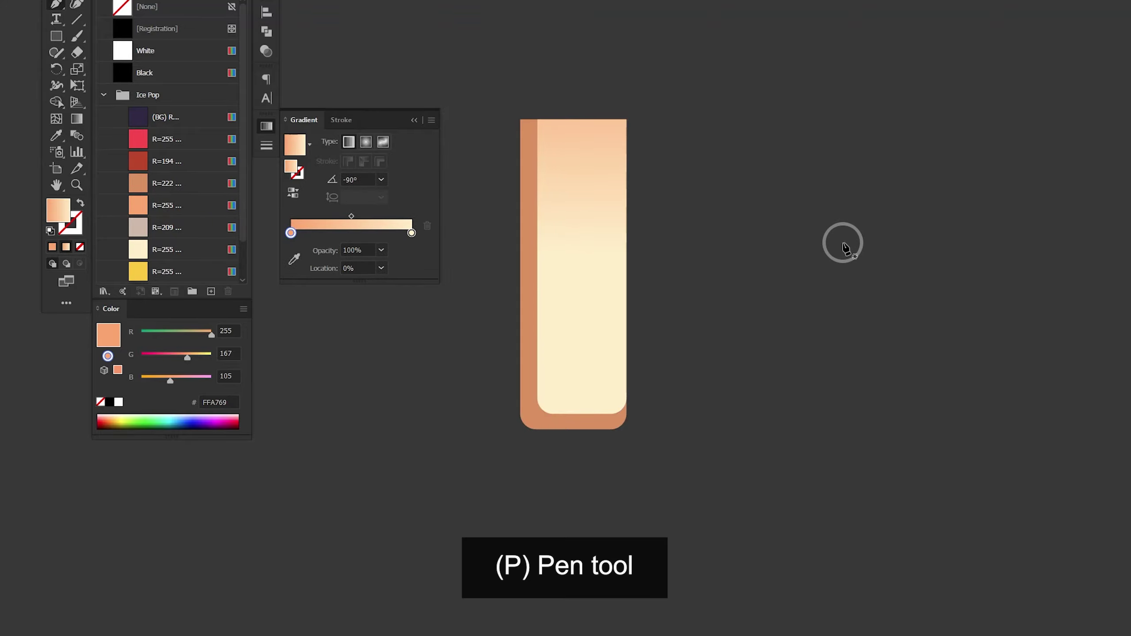
left_click(516, 222)
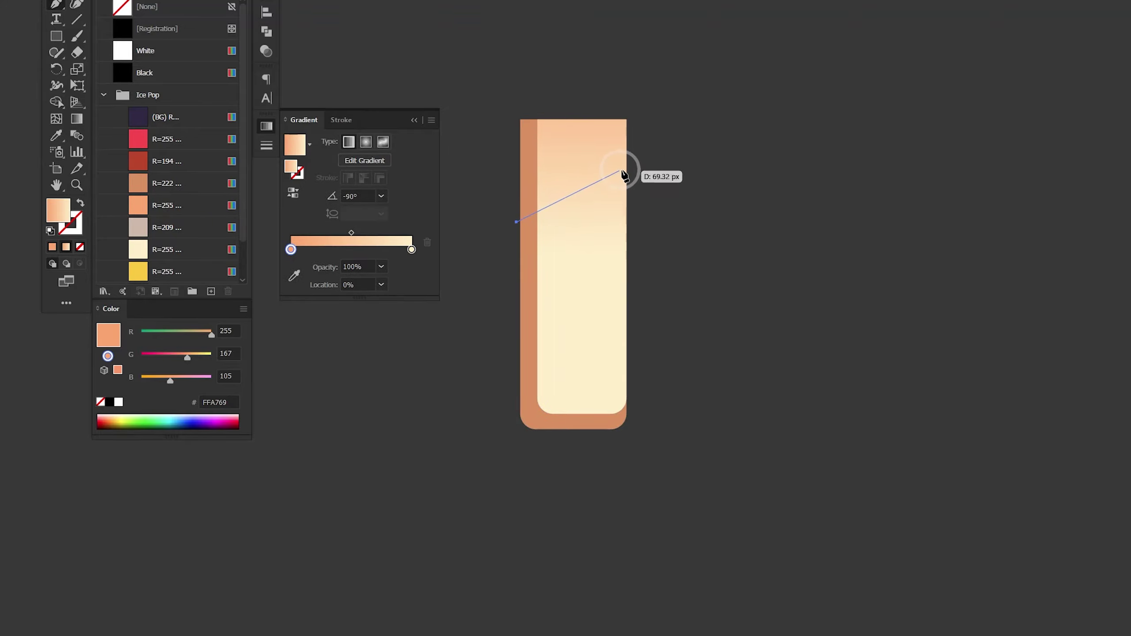
left_click(634, 161)
left_click(635, 107)
left_click(495, 98)
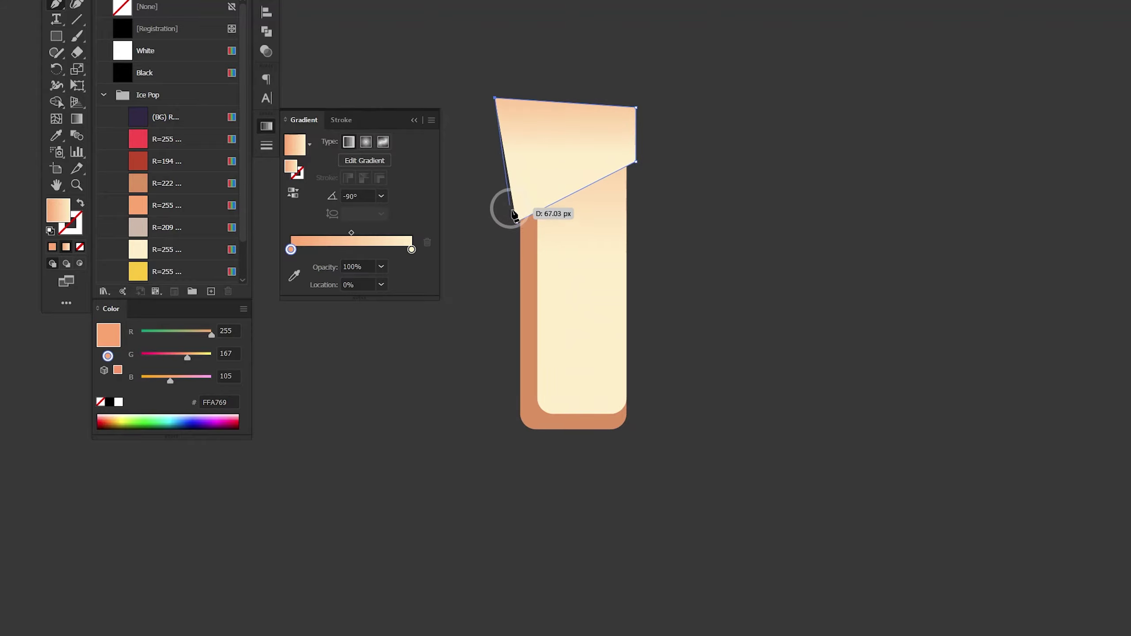
left_click_drag(497, 285, 496, 284)
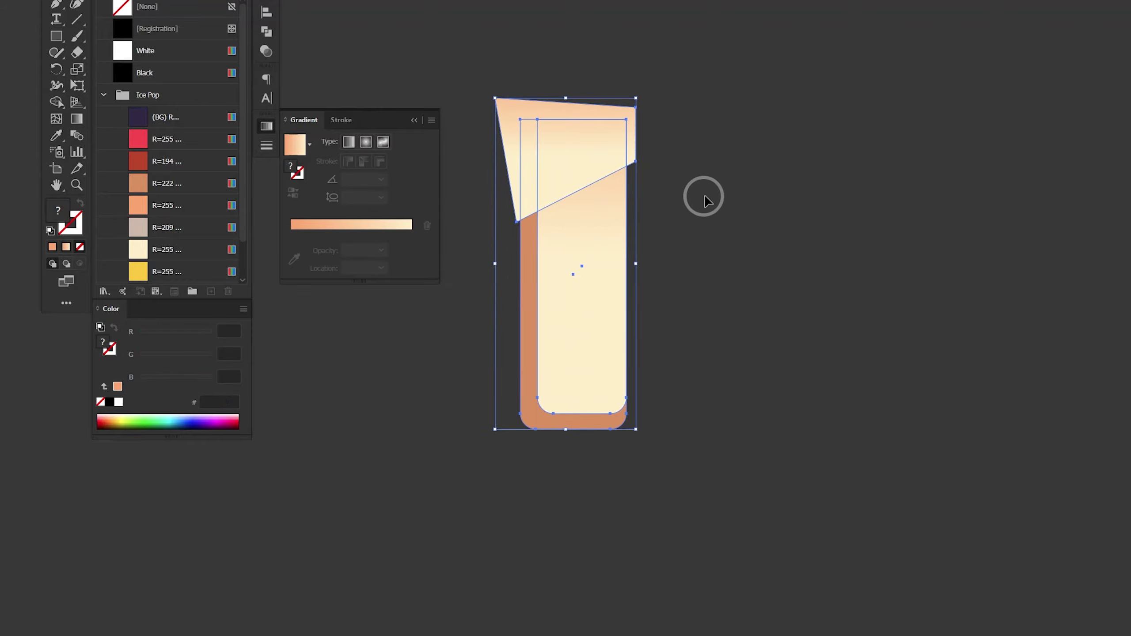
key("shift+m")
left_click(616, 113, "alt")
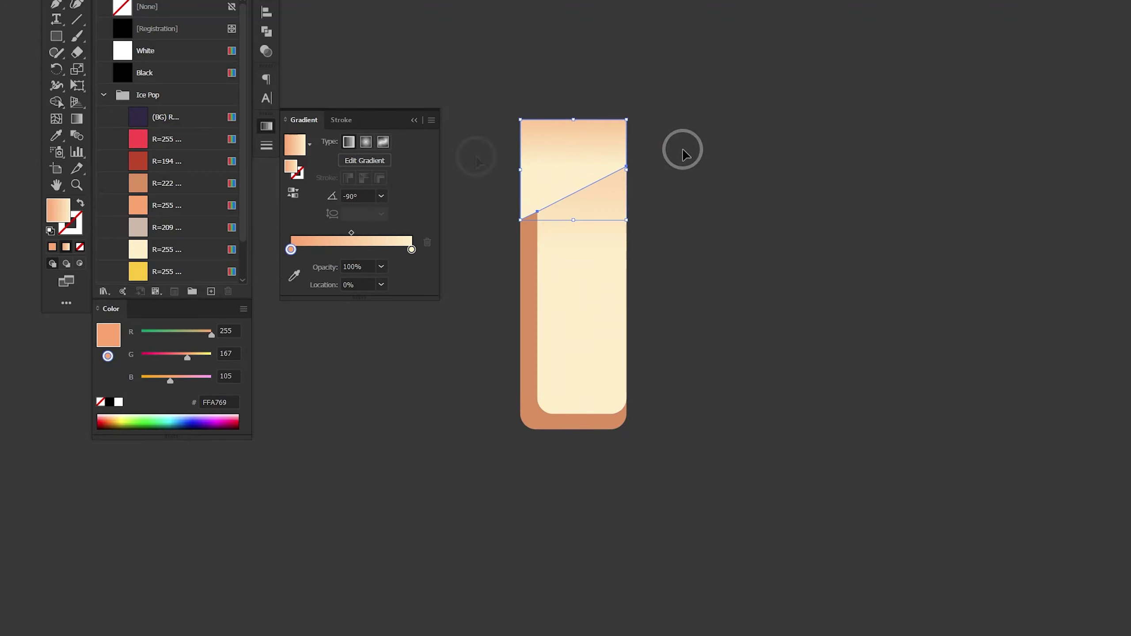
- Shade the top piece with a diagonal tan-to-cream gradient
left_click_drag(184, 186, 291, 249)
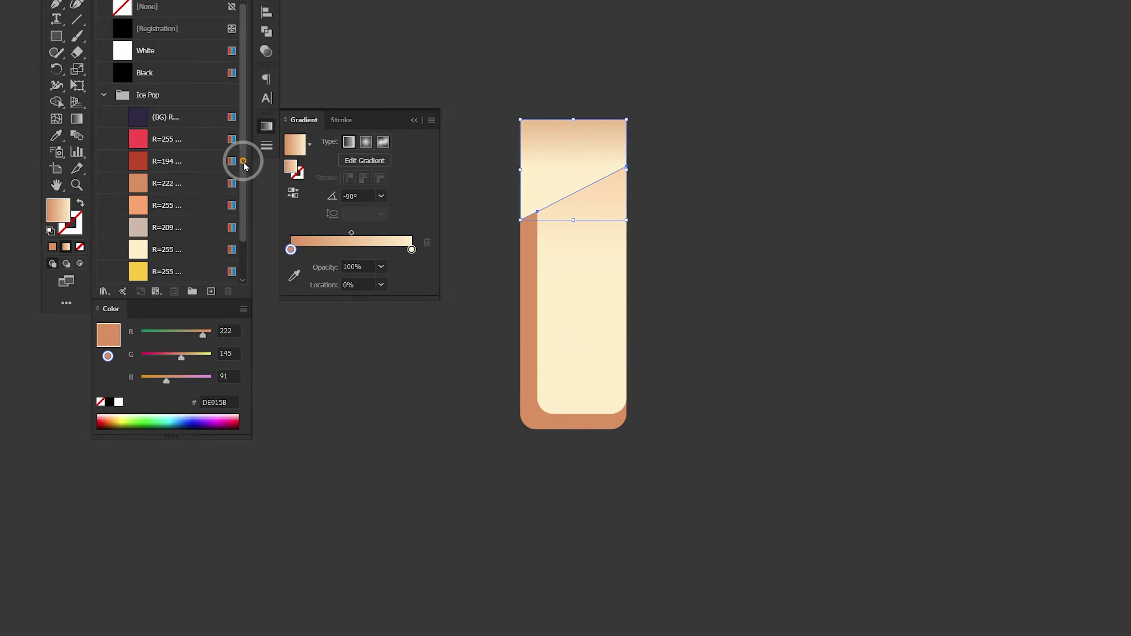
scroll(243, 178, "down", 2)
left_click_drag(225, 218, 411, 248)
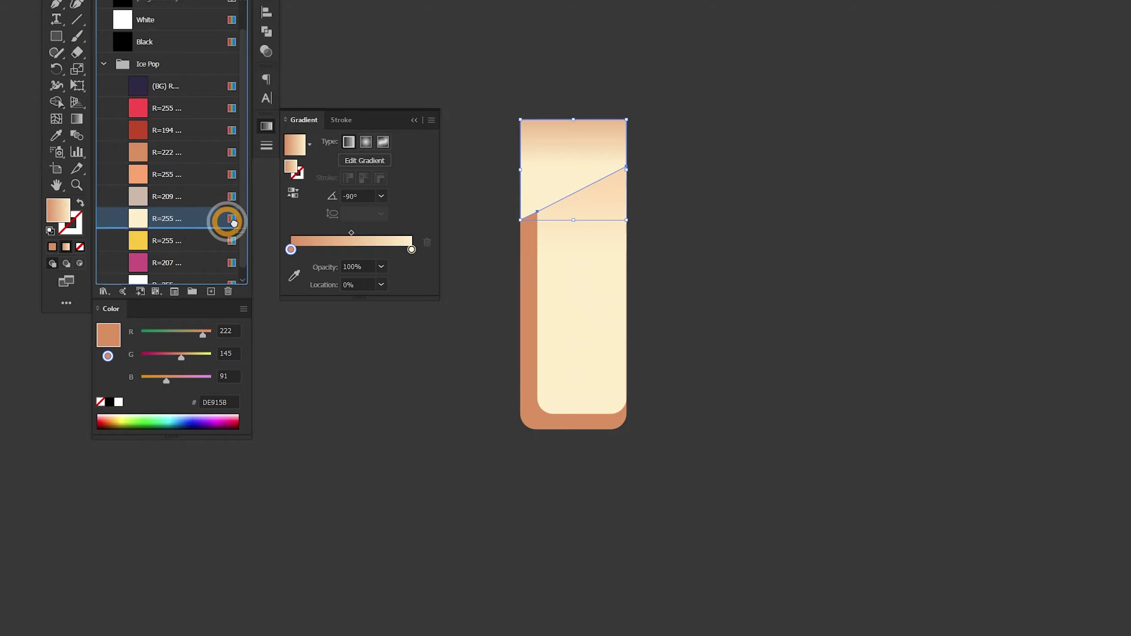
key("g")
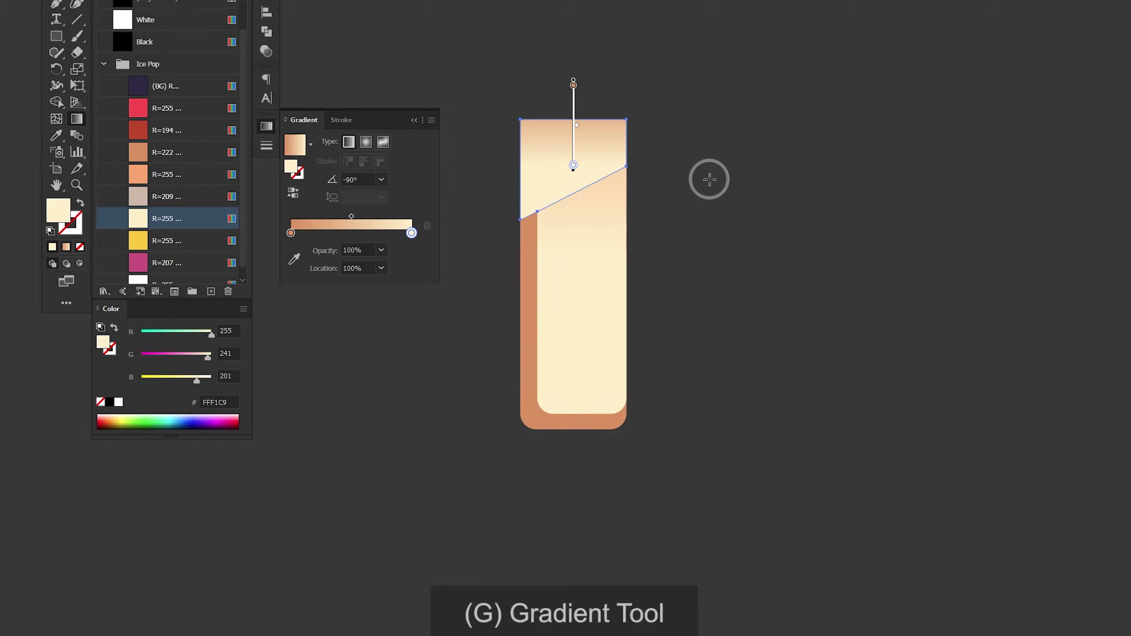
left_click(629, 167)
left_click_drag(539, 118, 602, 165)
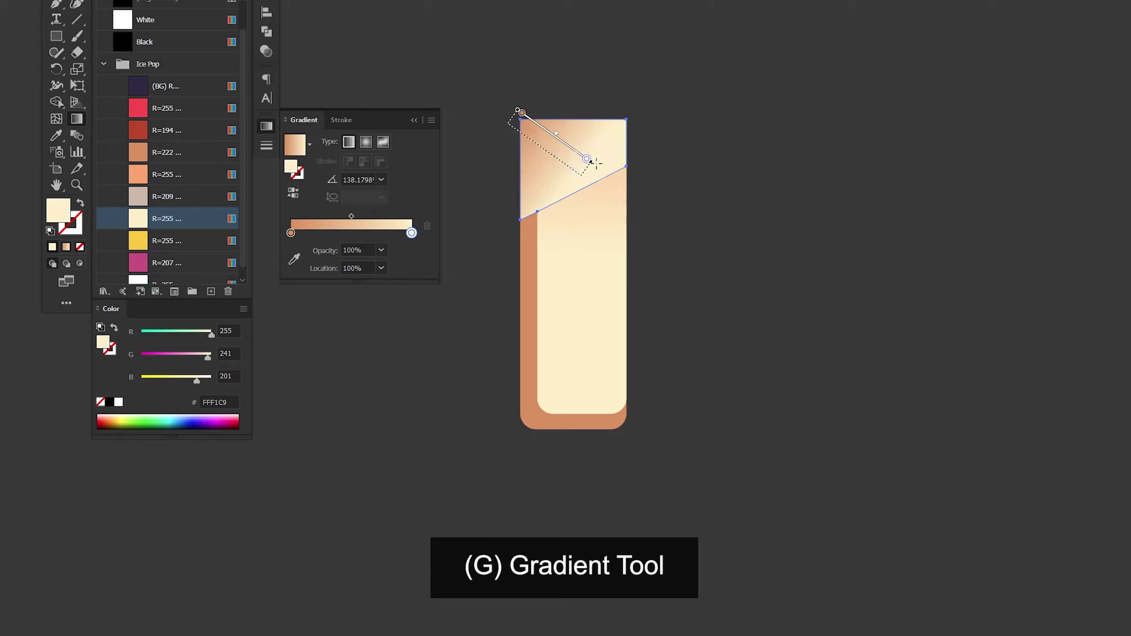
mouse_move(580, 107)
left_mouse_down()
mouse_move(668, 139)
mouse_move(659, 133)
left_mouse_up()
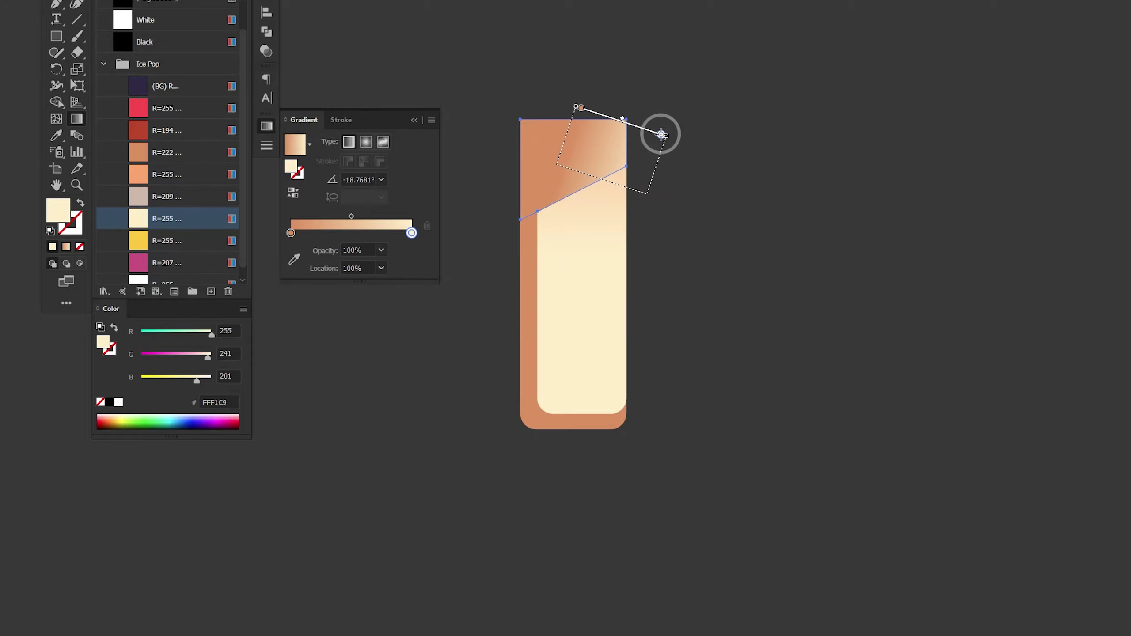
- Group both stick shapes together and zoom out to the whole canvas
key("ctrl+shift+a")
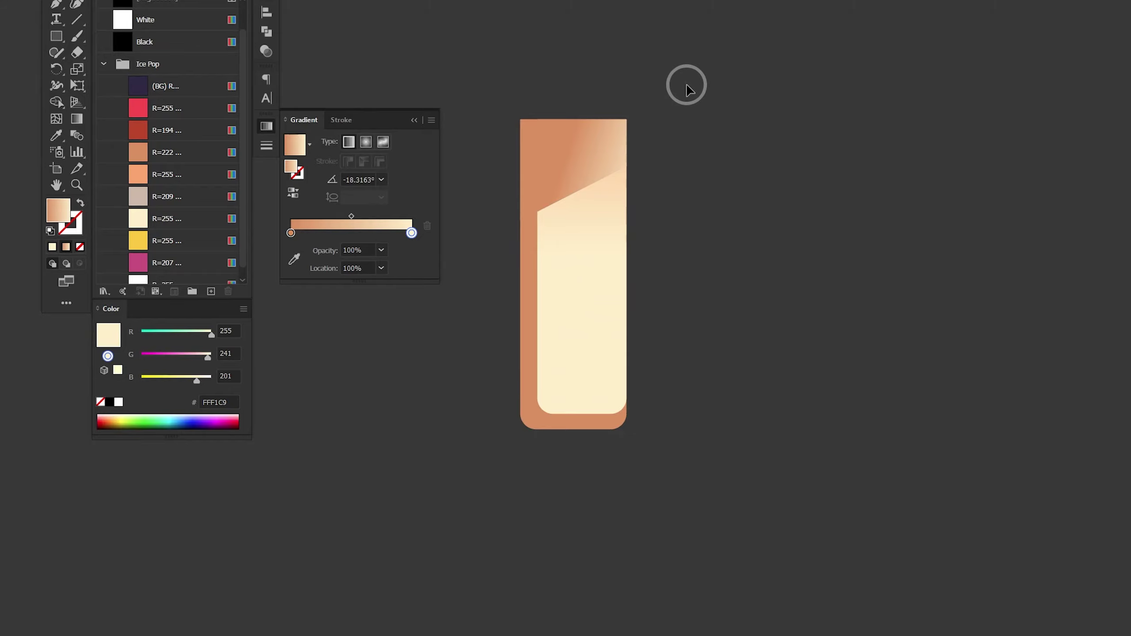
left_click_drag(516, 467, 503, 465)
right_click(591, 247)
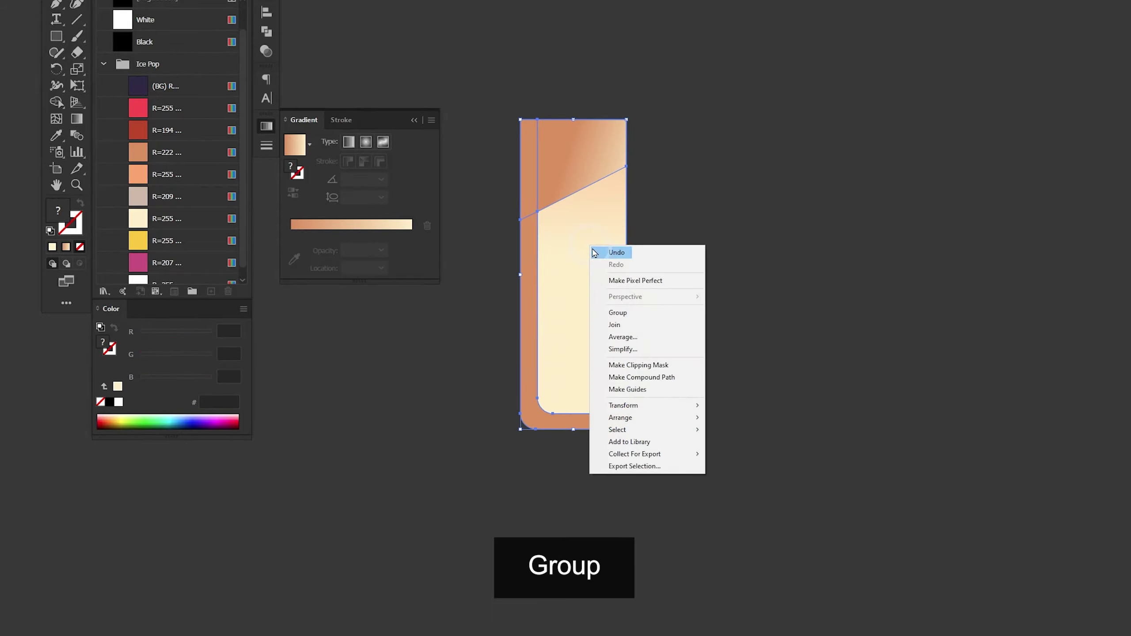
left_click(635, 319)
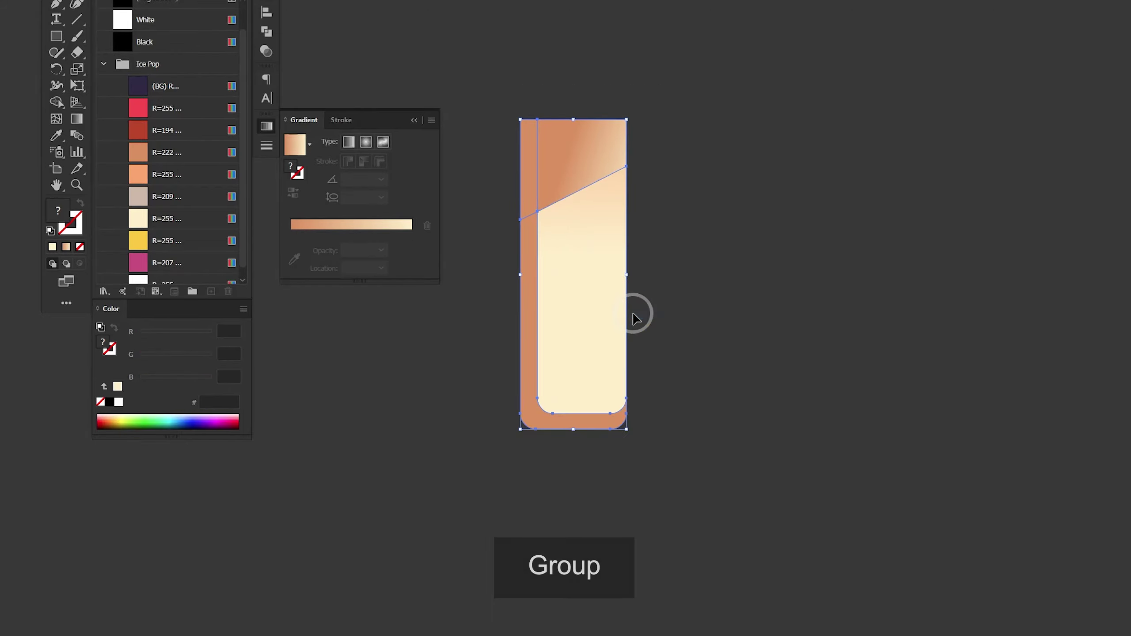
key("ctrl+minus")
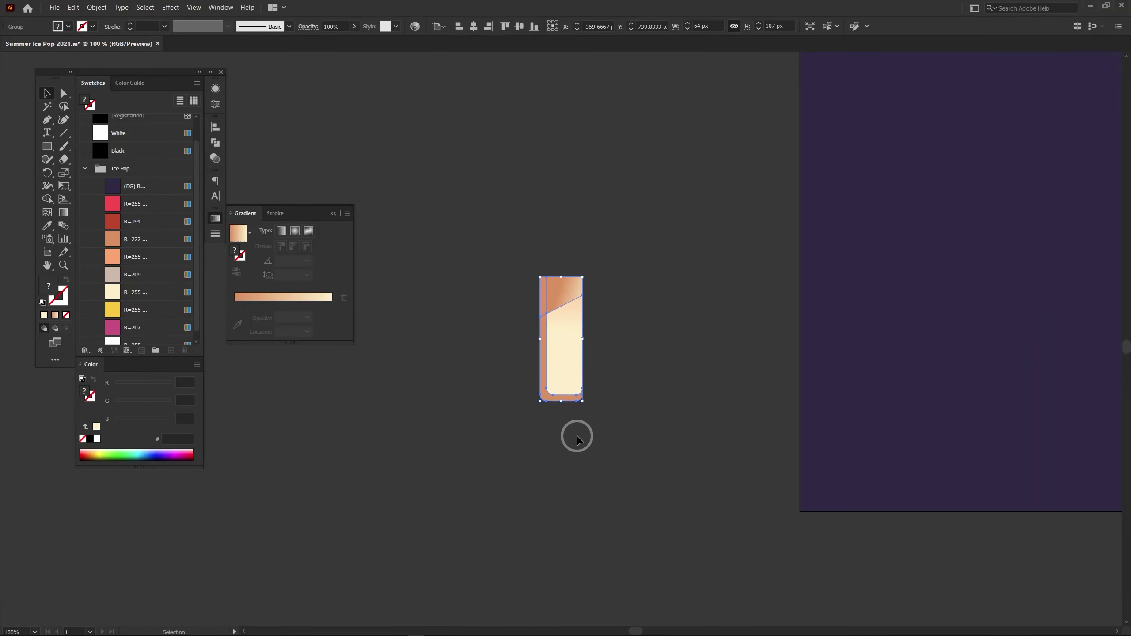
left_click(551, 263)
left_click(281, 230)
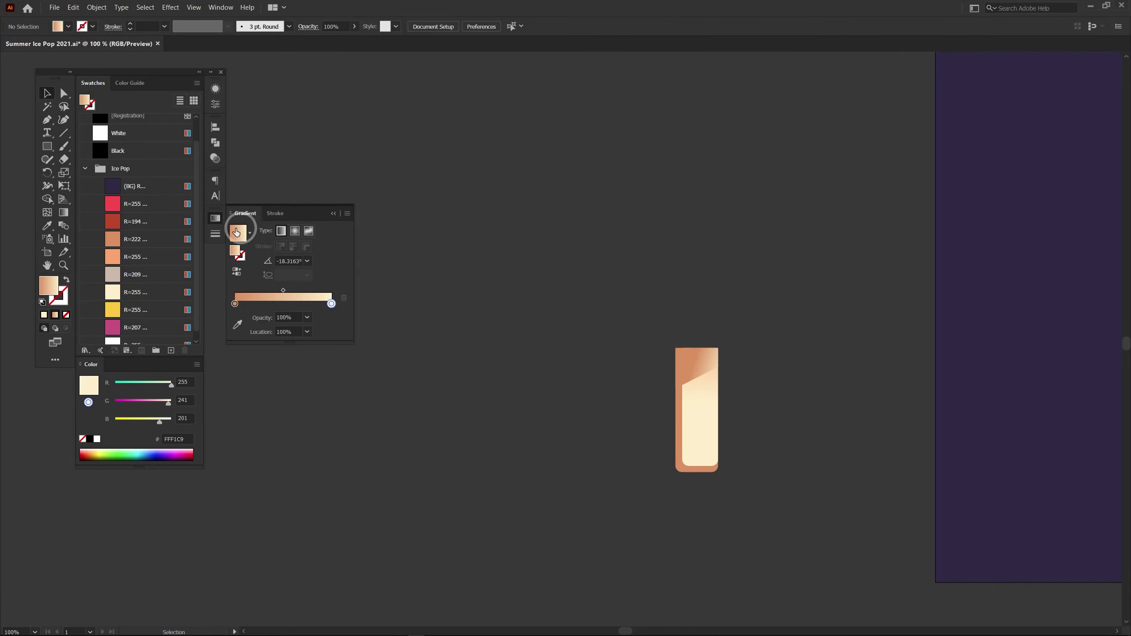
left_click(134, 221)
- Draw a tall red rectangle above the stick and deeply round its bottom corners
left_click_drag(709, 240, 554, 340)
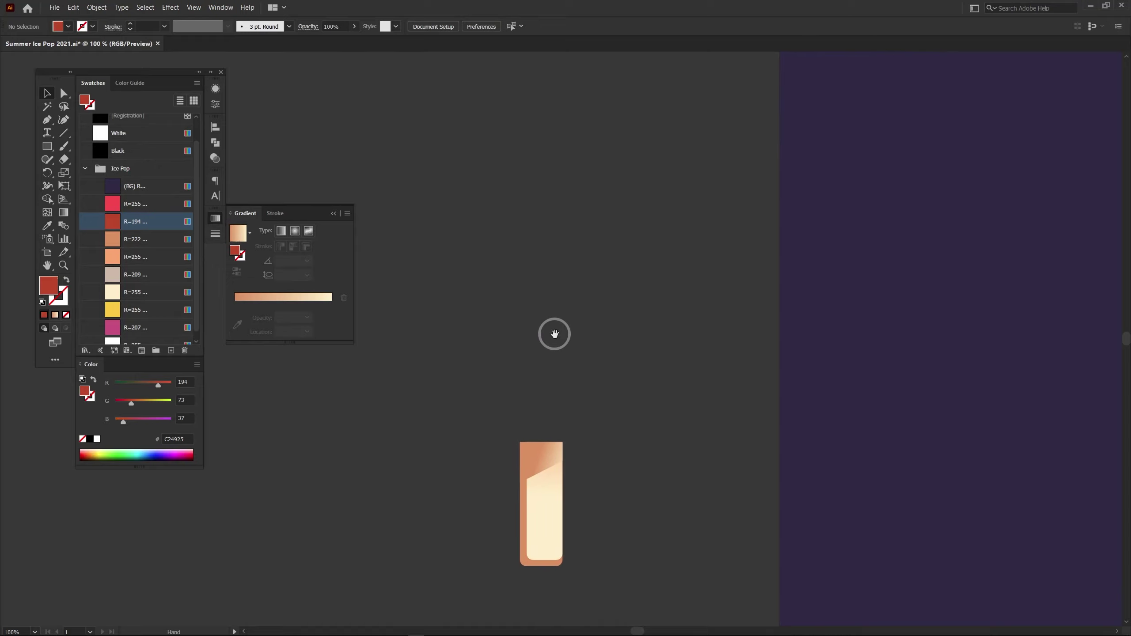
key("m")
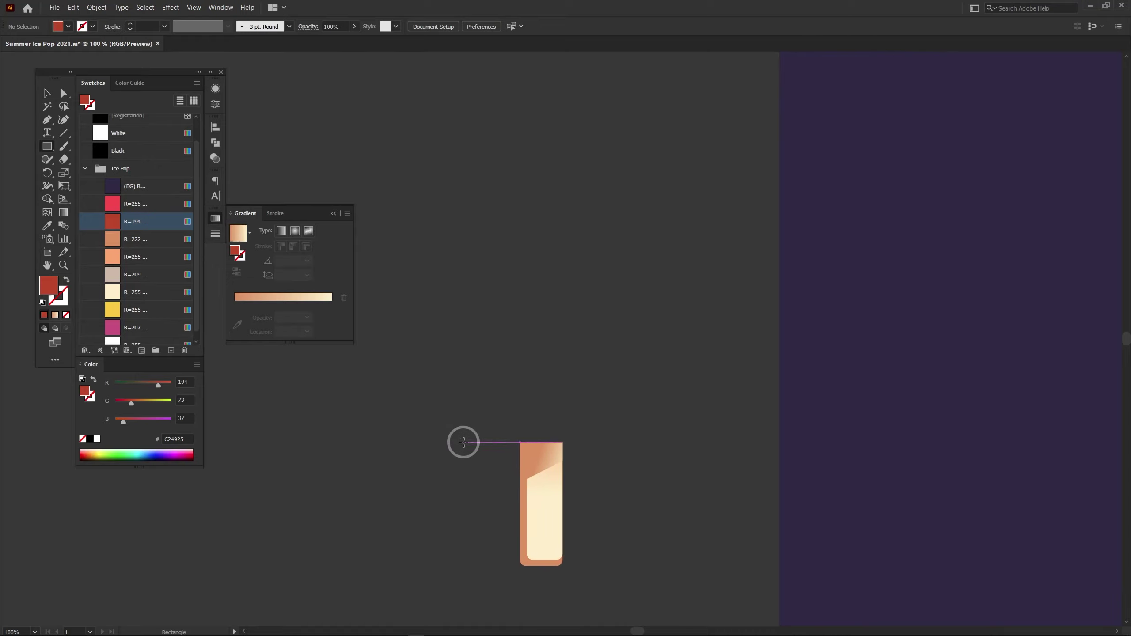
left_click_drag(461, 442, 629, 129)
key("v")
left_click_drag(579, 317, 574, 297)
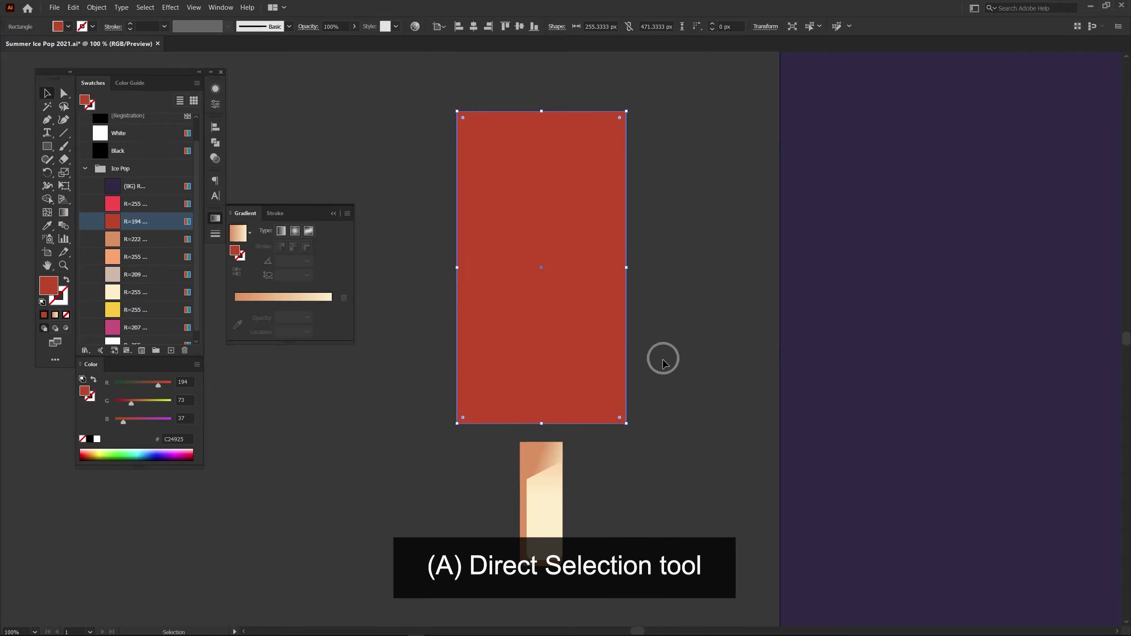
key("a")
left_click_drag(663, 374, 651, 427)
left_click_drag(422, 434, 473, 333)
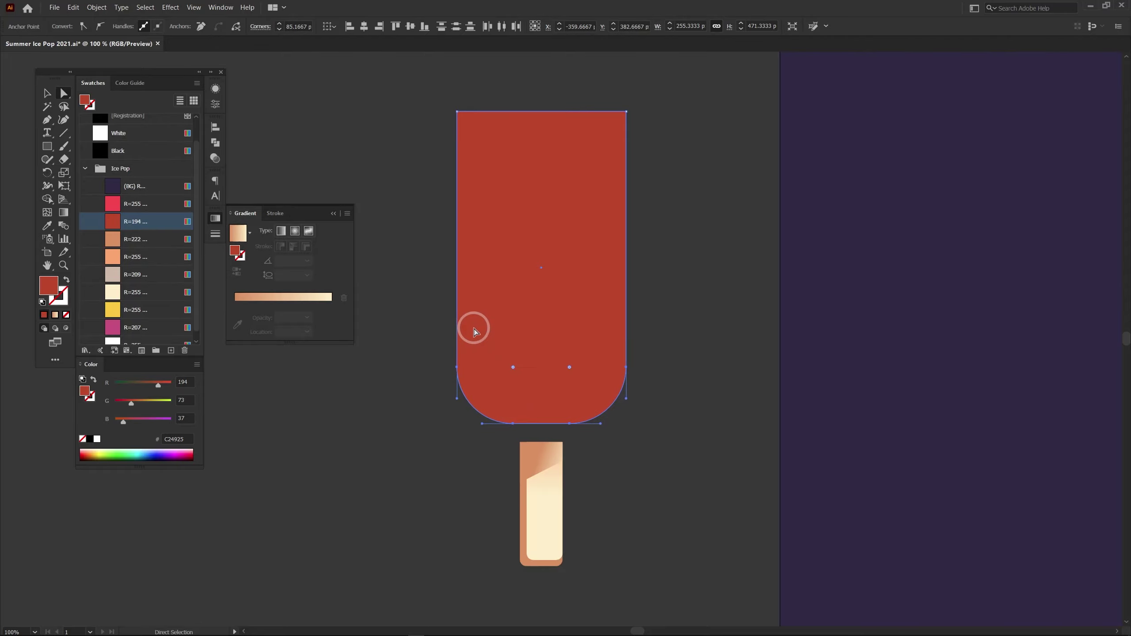
- Scale the red shape's top to about 69% width and round it into a full dome
key("s")
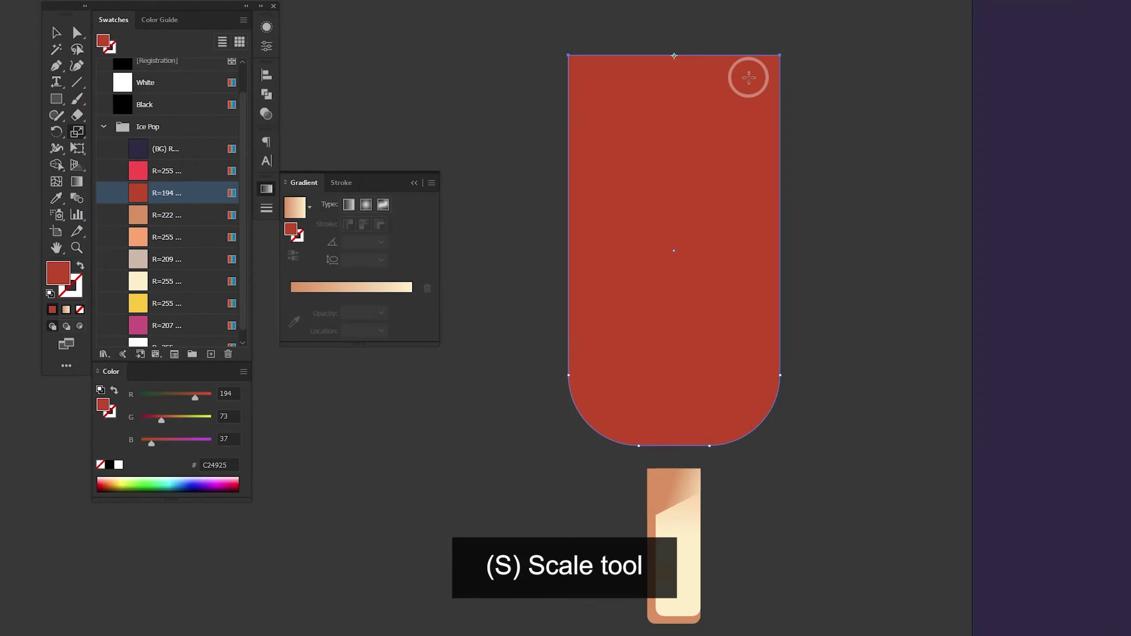
left_click_drag(84, 129, 159, 135)
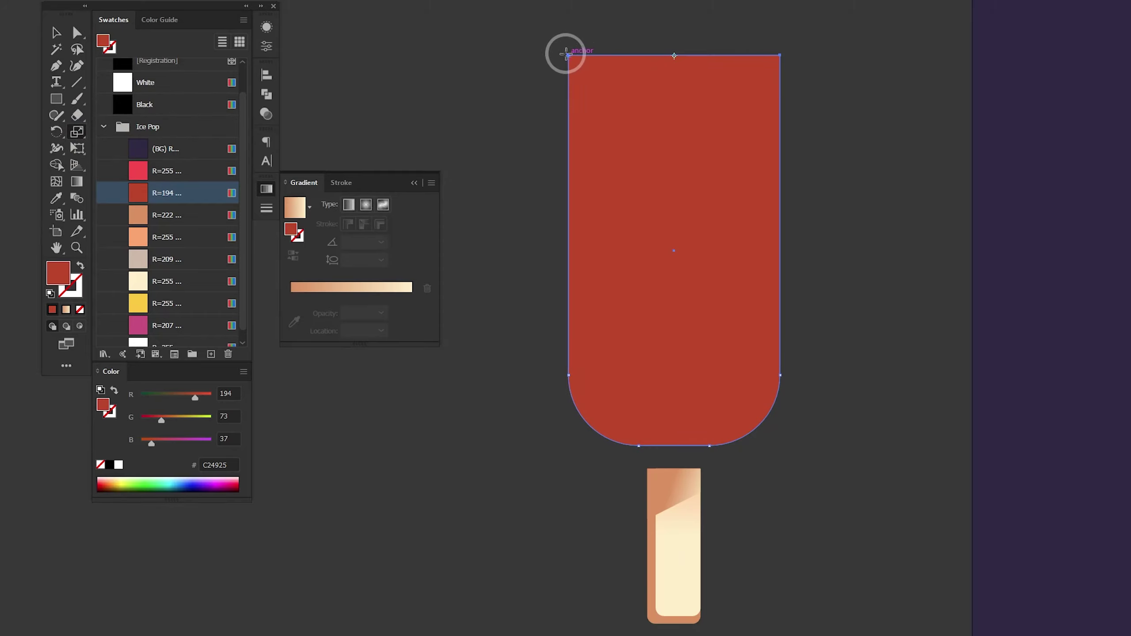
left_click_drag(569, 56, 602, 62)
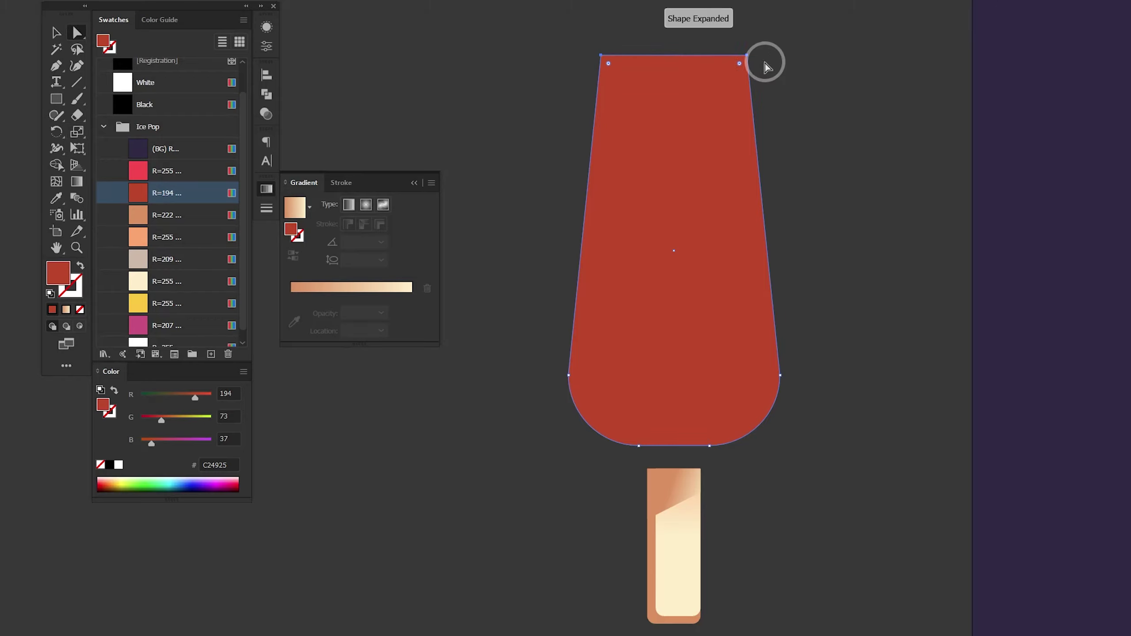
left_click_drag(740, 63, 674, 172)
left_click(818, 182)
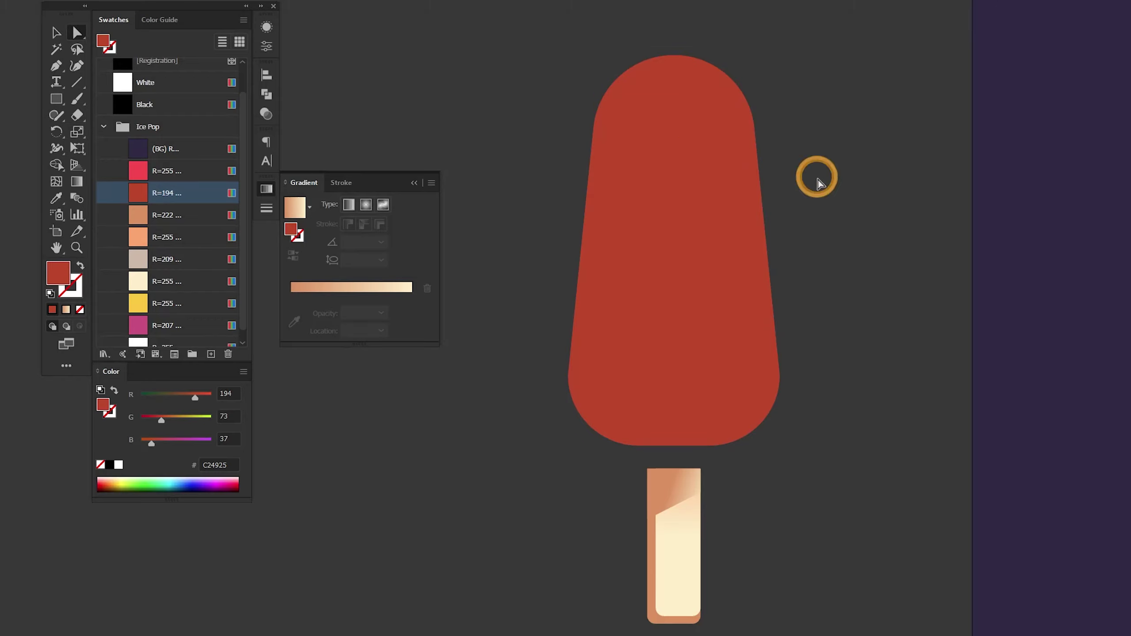
key("p")
scroll(231, 260, "down", 1)
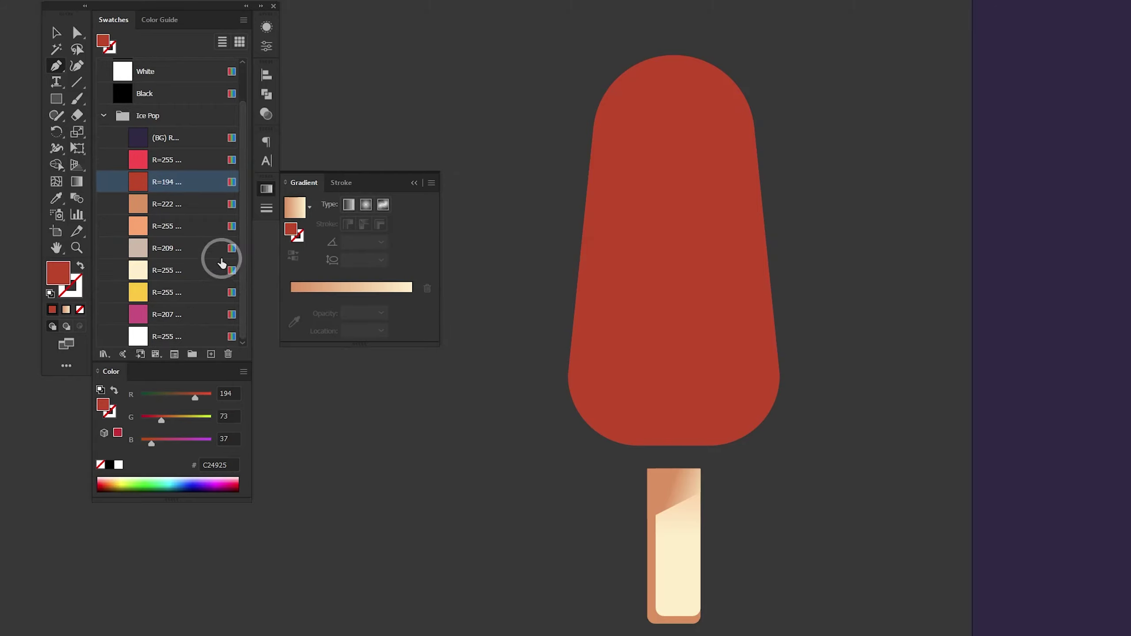
- Pen-draw a closed curved beige shape along the red body's left side and bottom, then select both
left_click(177, 248)
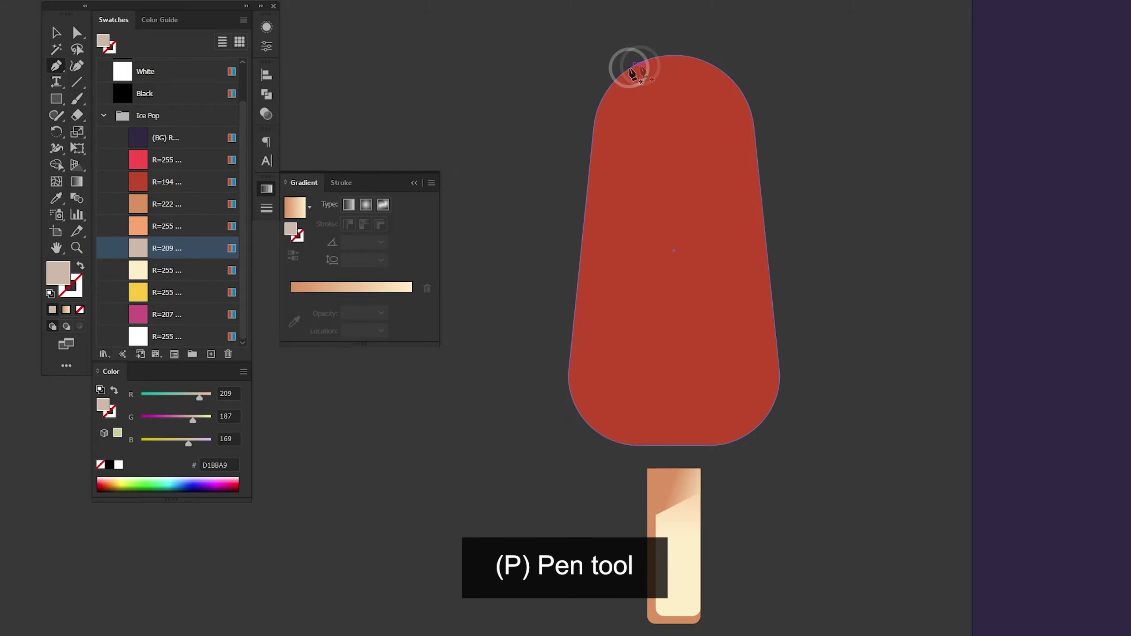
left_click_drag(630, 68, 619, 89)
left_click_drag(628, 424, 659, 455)
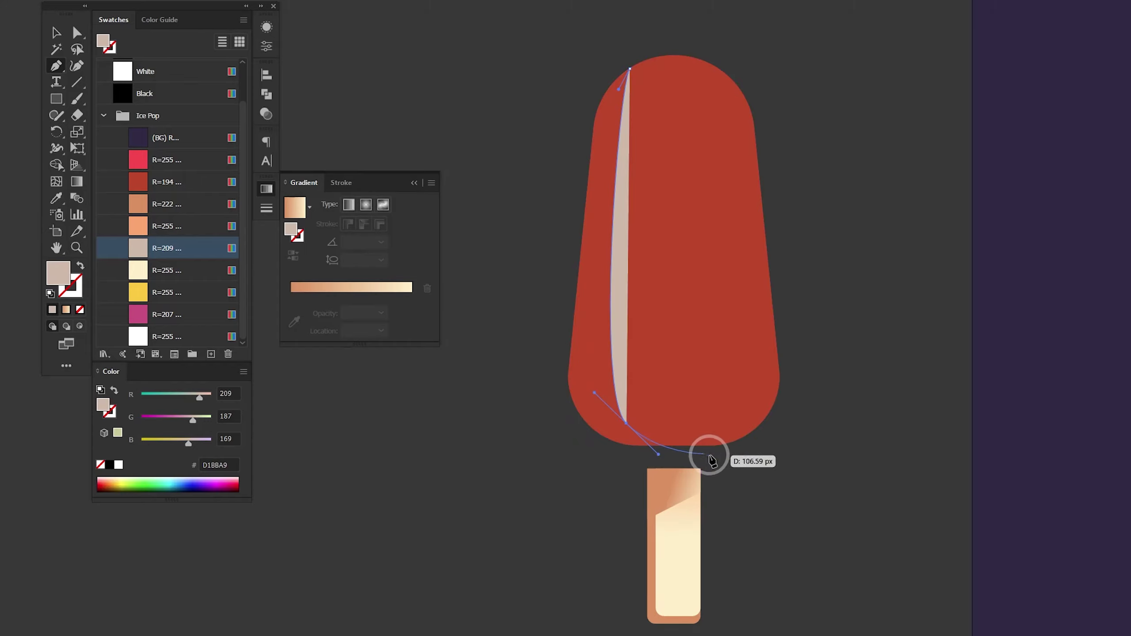
left_click(731, 456)
left_click(590, 456)
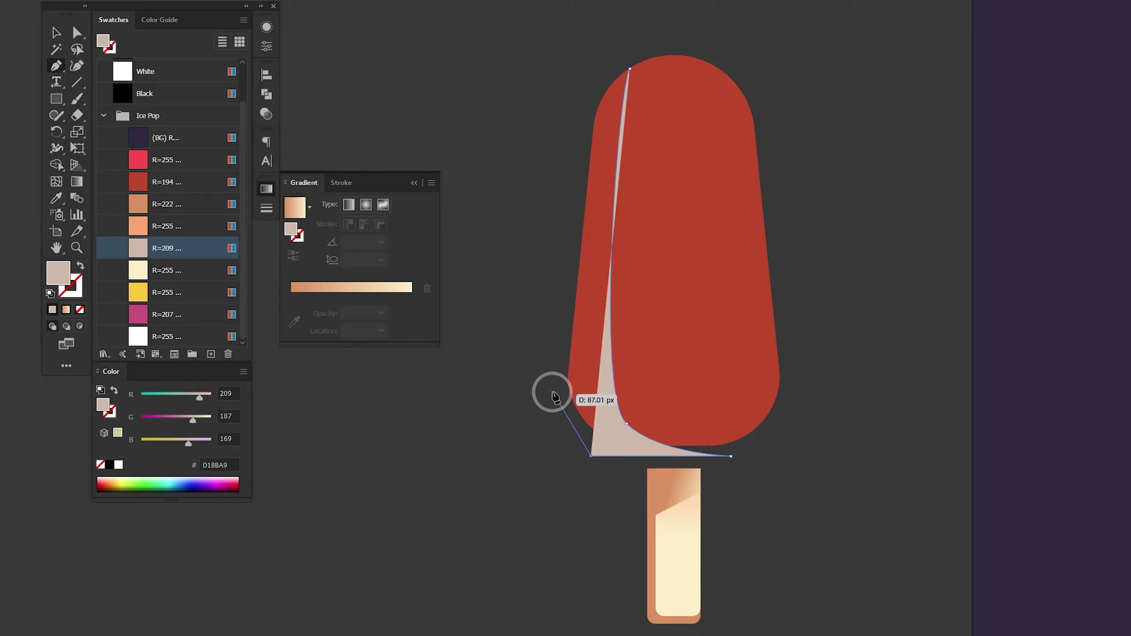
left_click(552, 392)
left_click(577, 76)
left_click(605, 414, "ctrl")
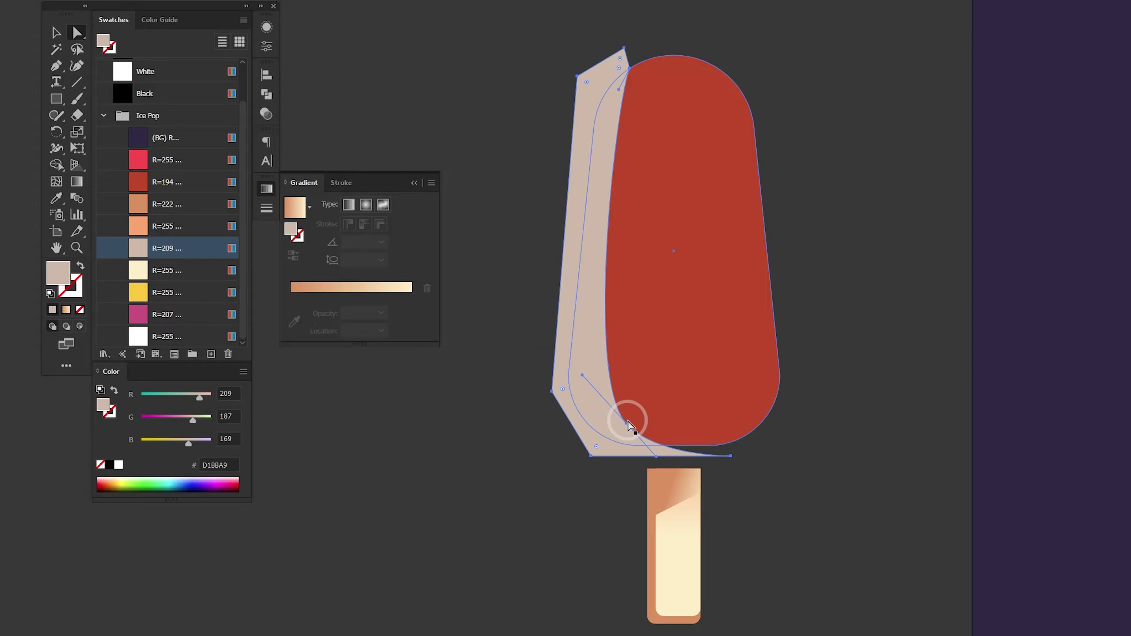
left_click(659, 376, "shift")
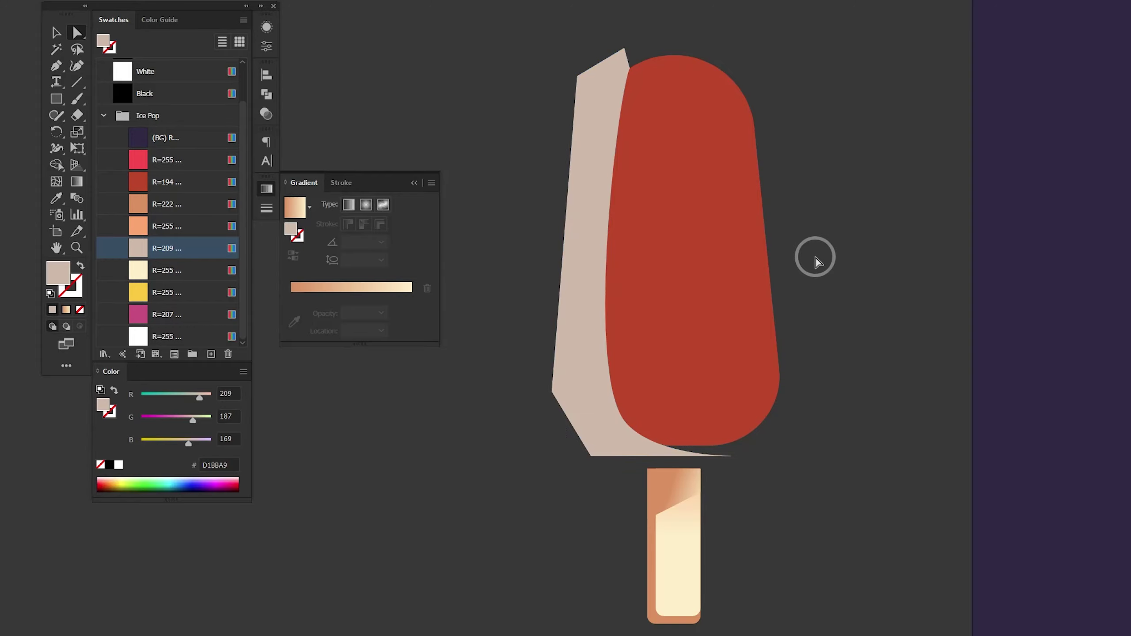
- Show the beige shape as an outline and reshape its curved side anchors
key("v")
left_click(525, 321)
left_click(576, 321)
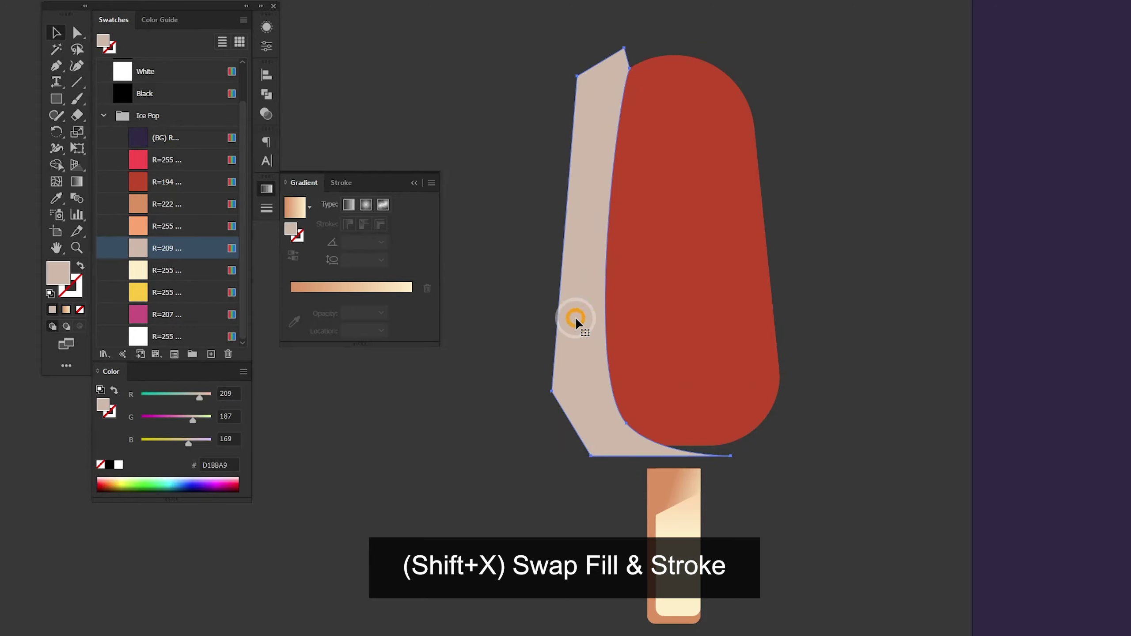
key("shift+x")
key("a")
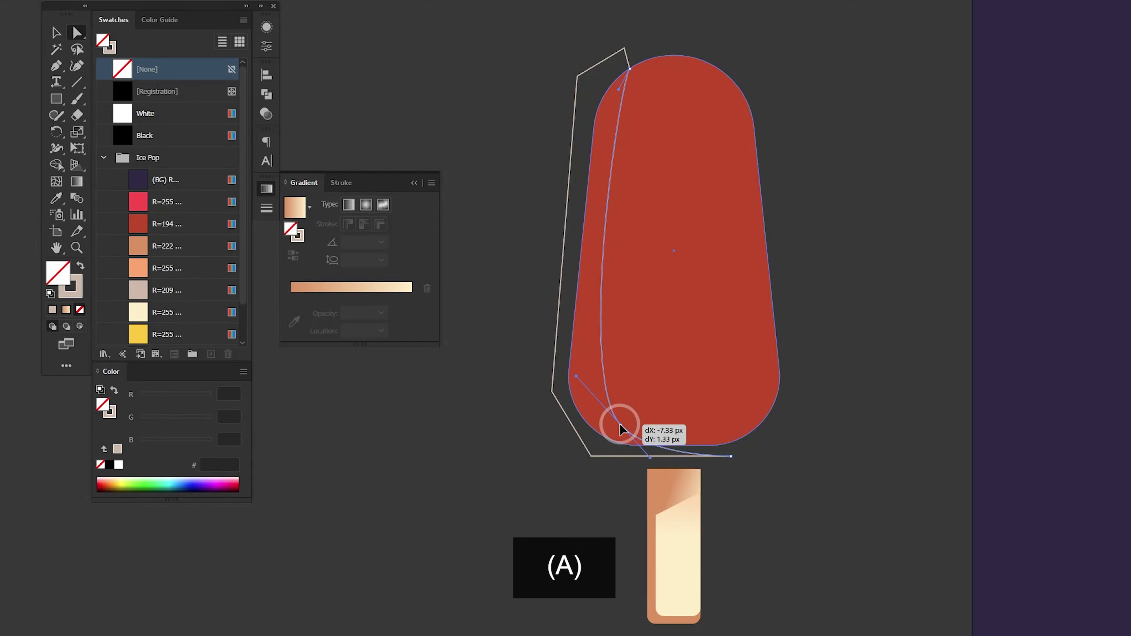
left_click_drag(627, 428, 619, 424)
left_click_drag(622, 93, 614, 129)
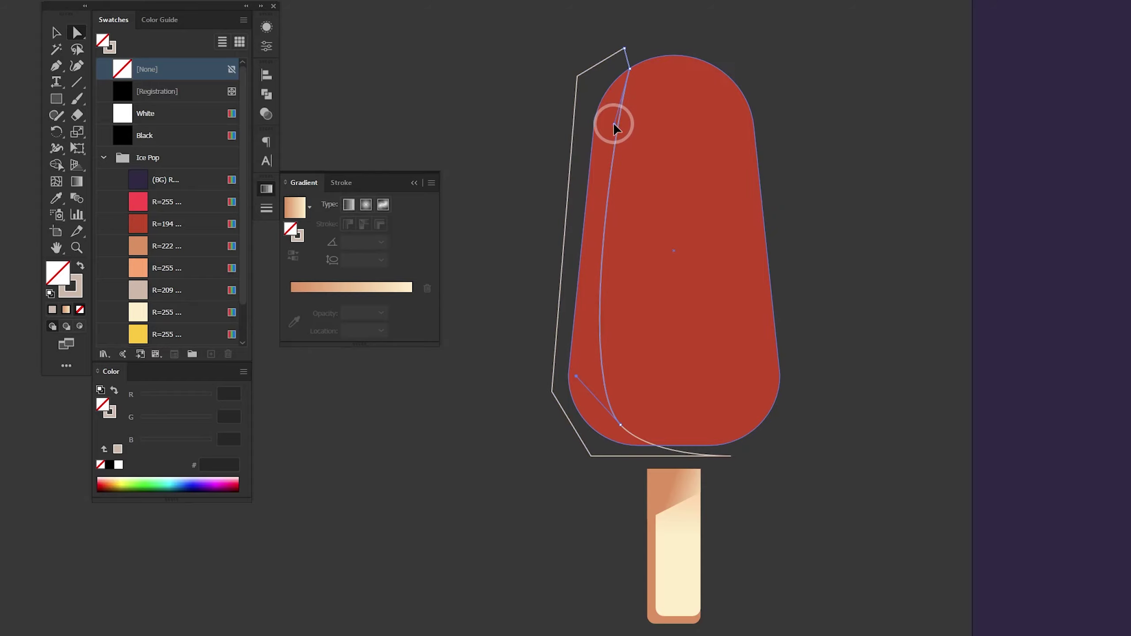
- Restore the beige fill and trim the beige outside the red body with Shape Builder
key("shift+x")
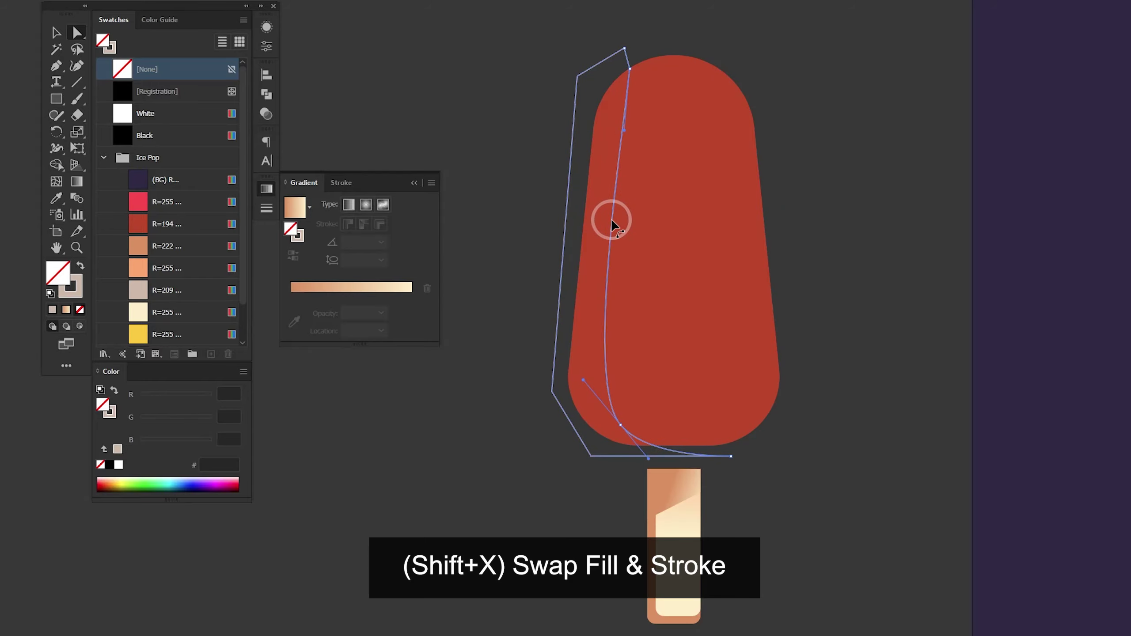
key("shift+x")
key("v")
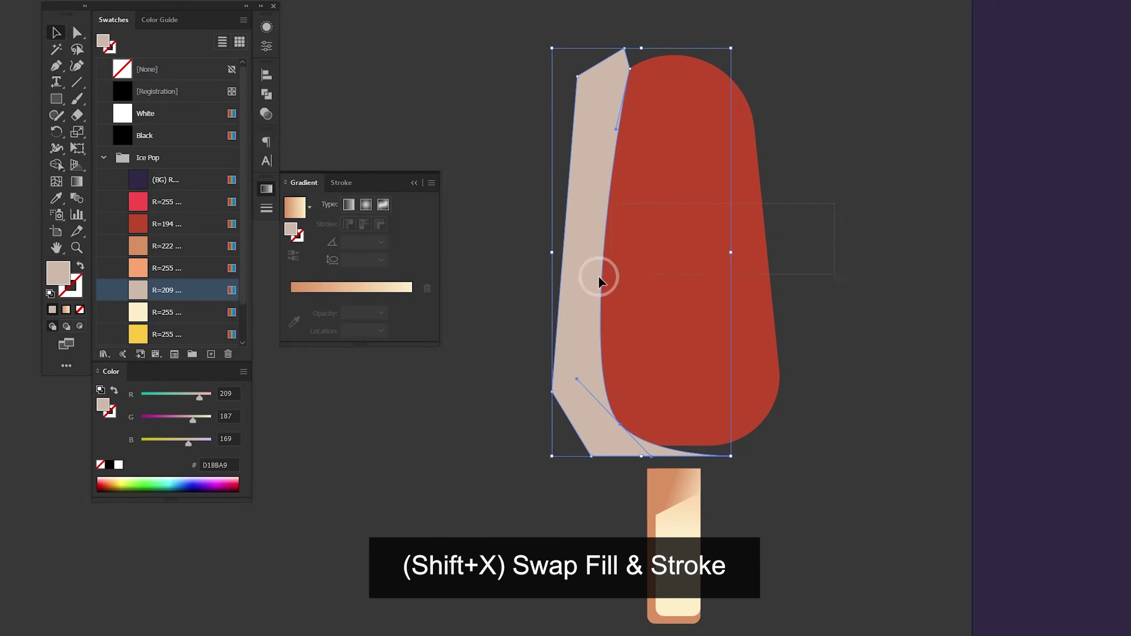
left_click(598, 273)
key("shift+m")
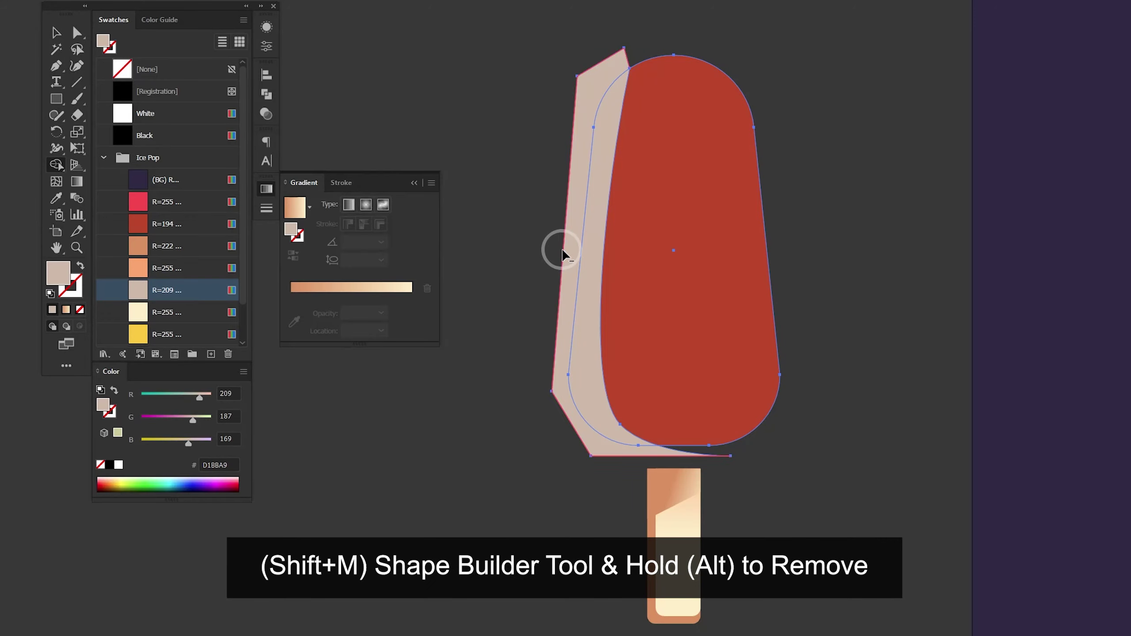
left_click(562, 255, "alt")
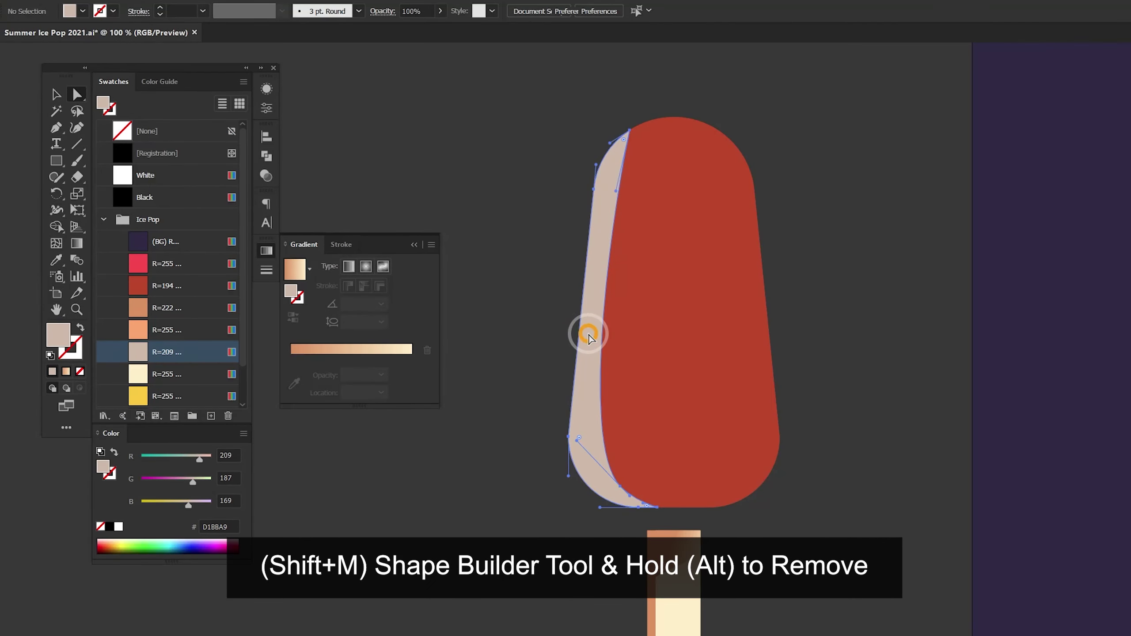
- Set the beige side strip's blend mode to Multiply so it shows as a darker red shadow
left_click(589, 337)
left_click(383, 11)
left_click(289, 35)
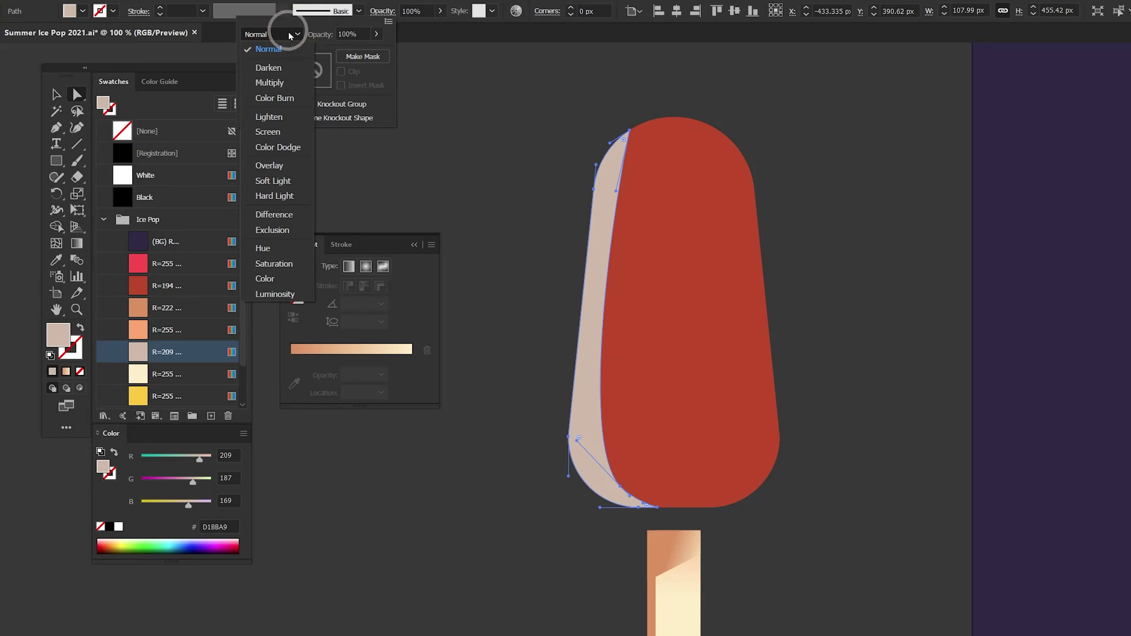
left_click(289, 82)
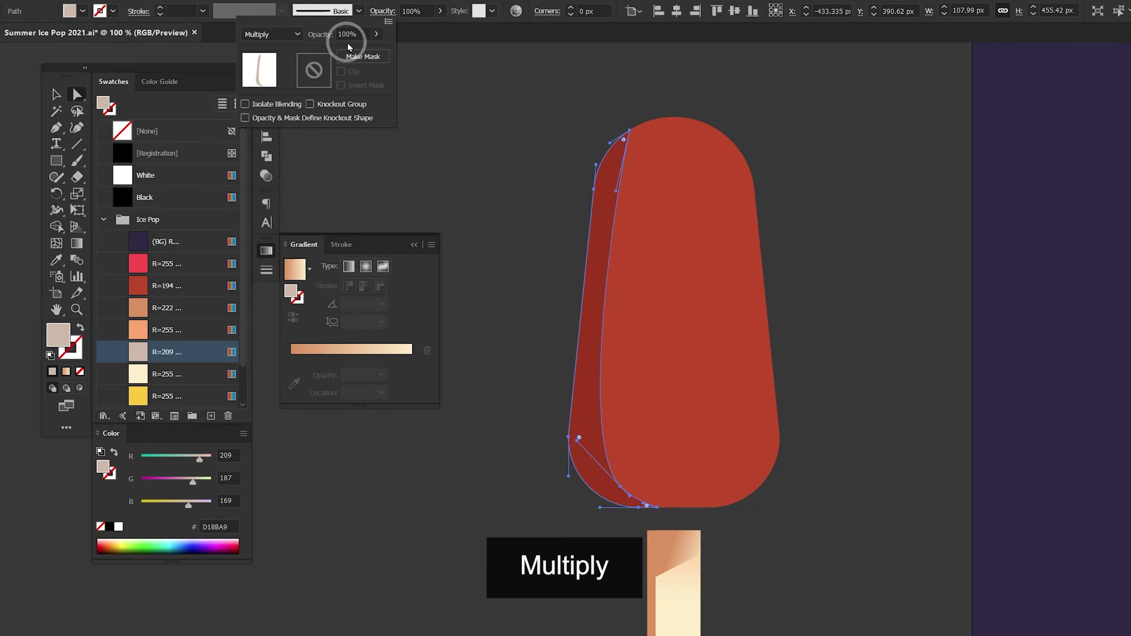
- Select the strip's bottom anchor point to refine its curve
left_click(846, 346)
left_click(621, 487)
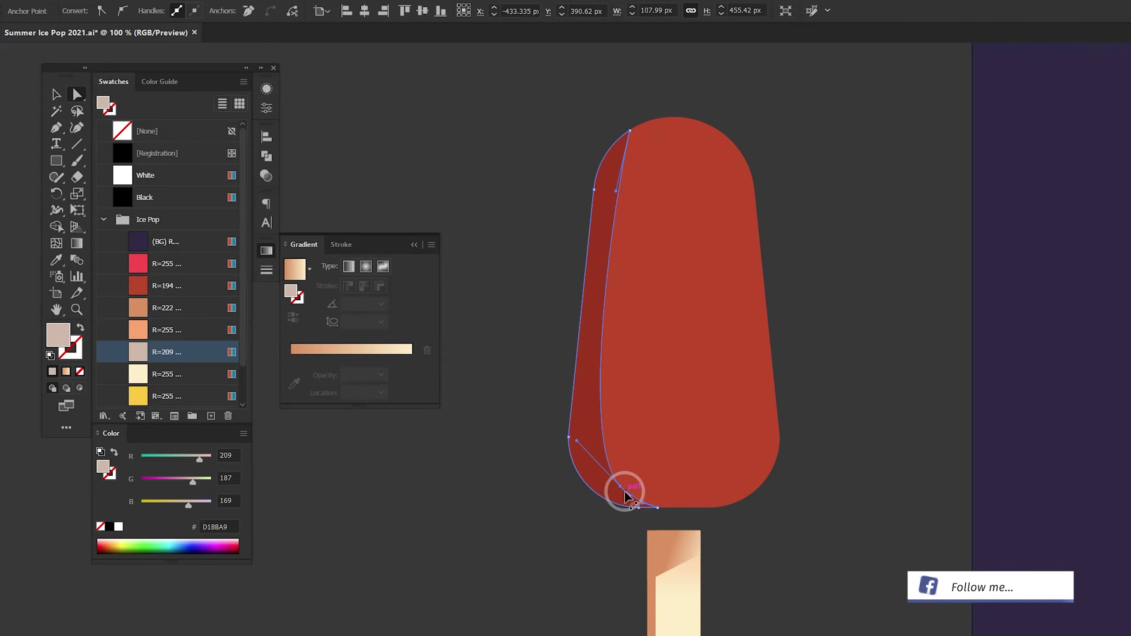
left_click(631, 497)
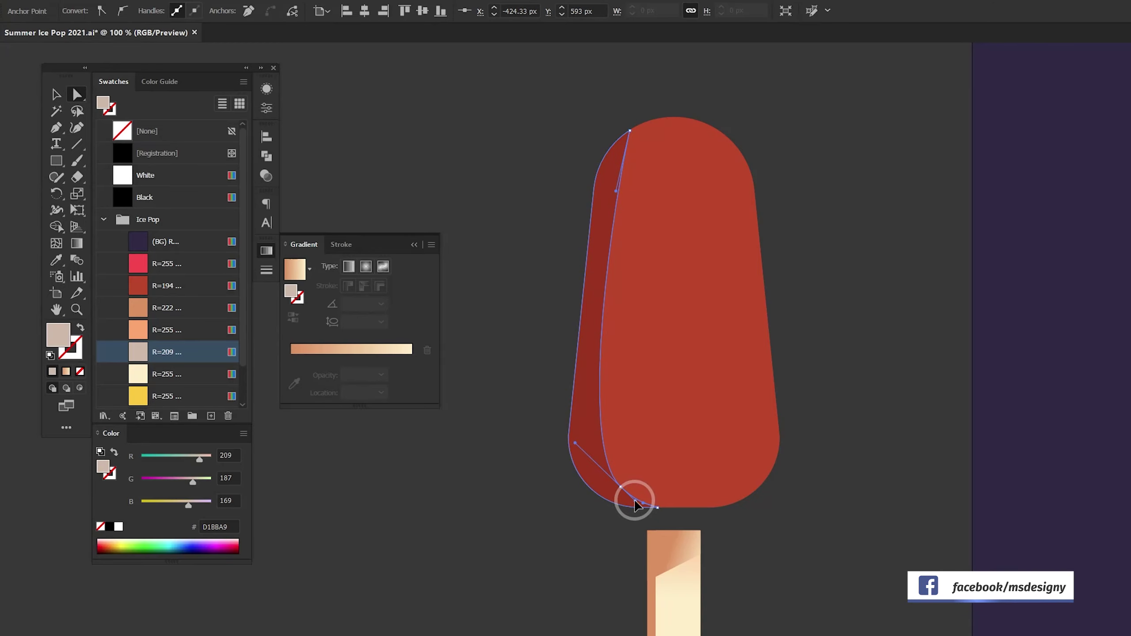
left_click(634, 503)
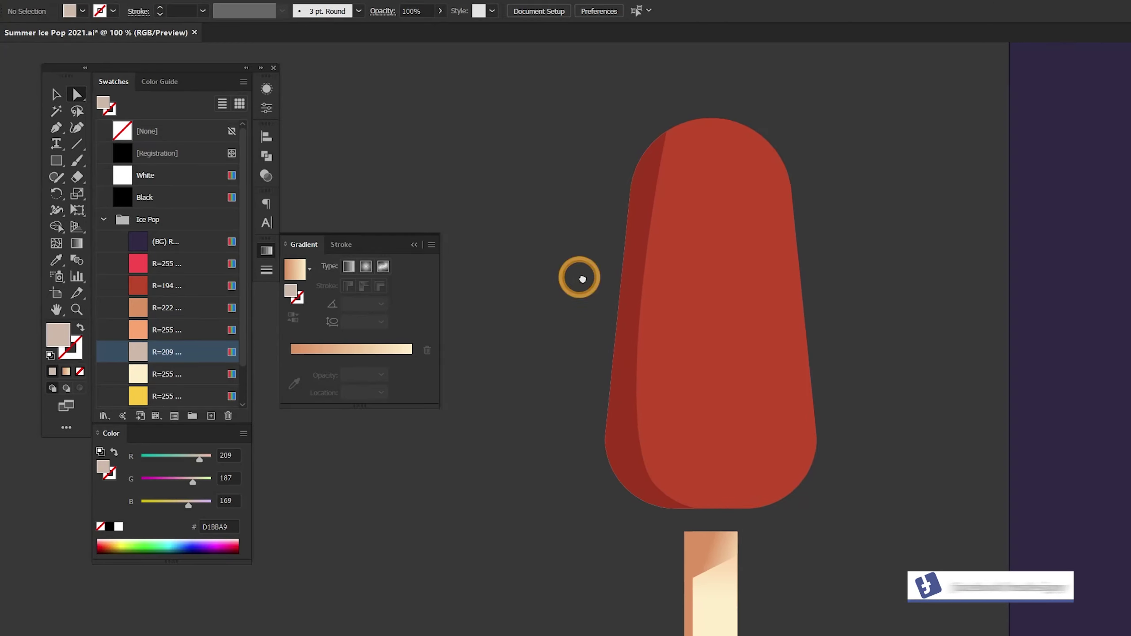
left_click_drag(539, 275, 746, 278)
- Draw a tall narrow rectangle, overlap an offset copy, and cut it down to a thin sliver
key("m")
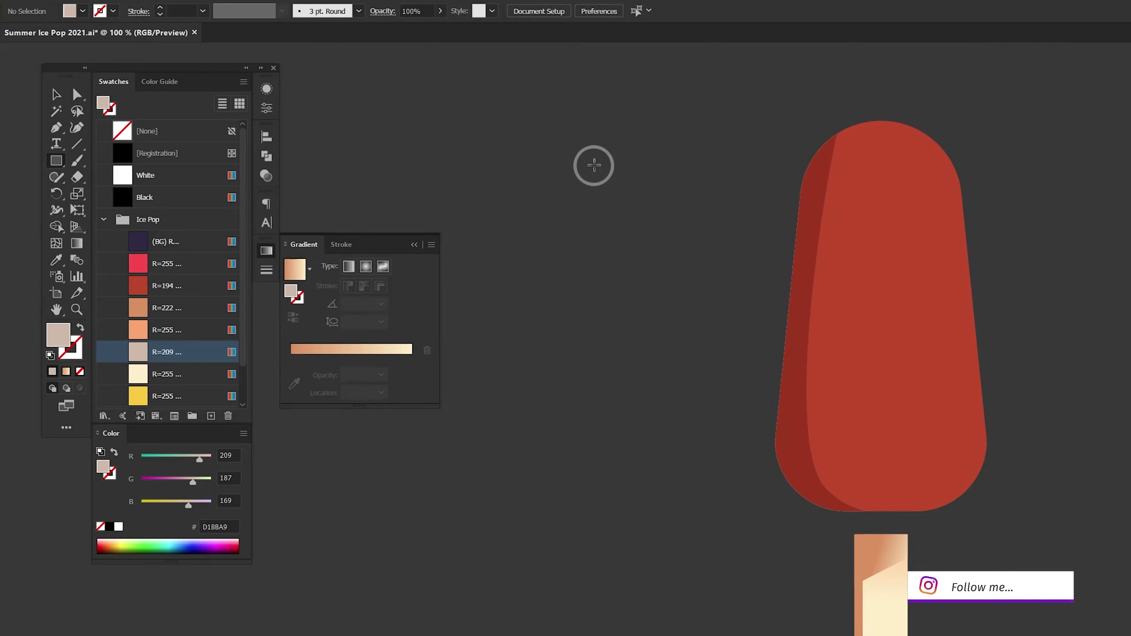
mouse_move(595, 164)
left_mouse_down()
mouse_move(626, 471)
mouse_move(621, 355)
left_mouse_up()
key("a")
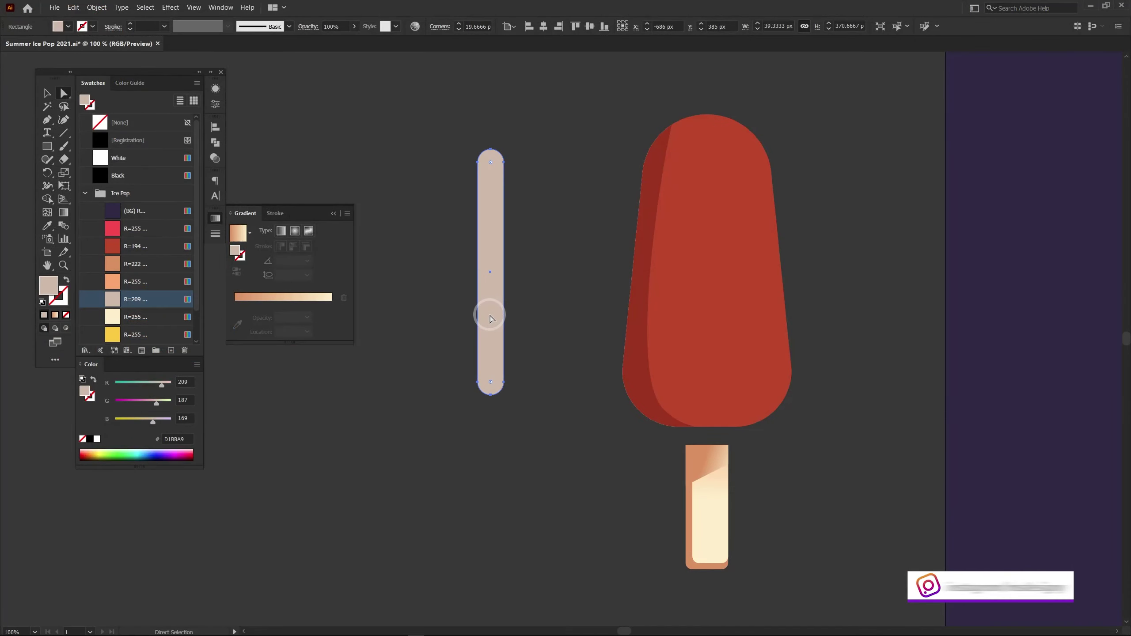
key("ctrl+plus")
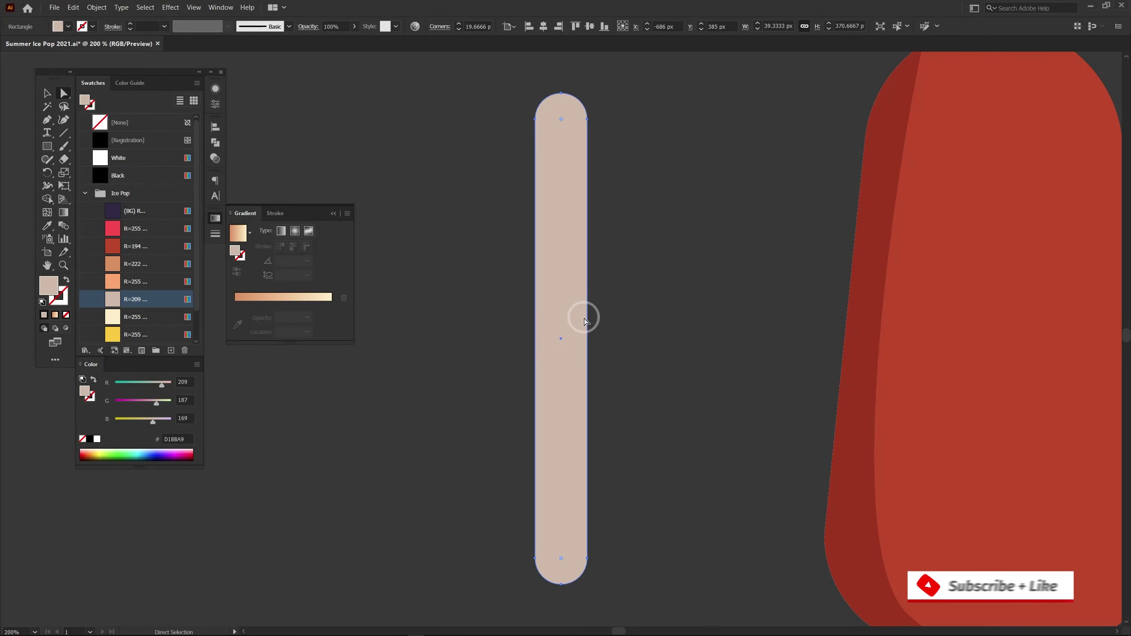
key("v")
left_click_drag(564, 366, 542, 368)
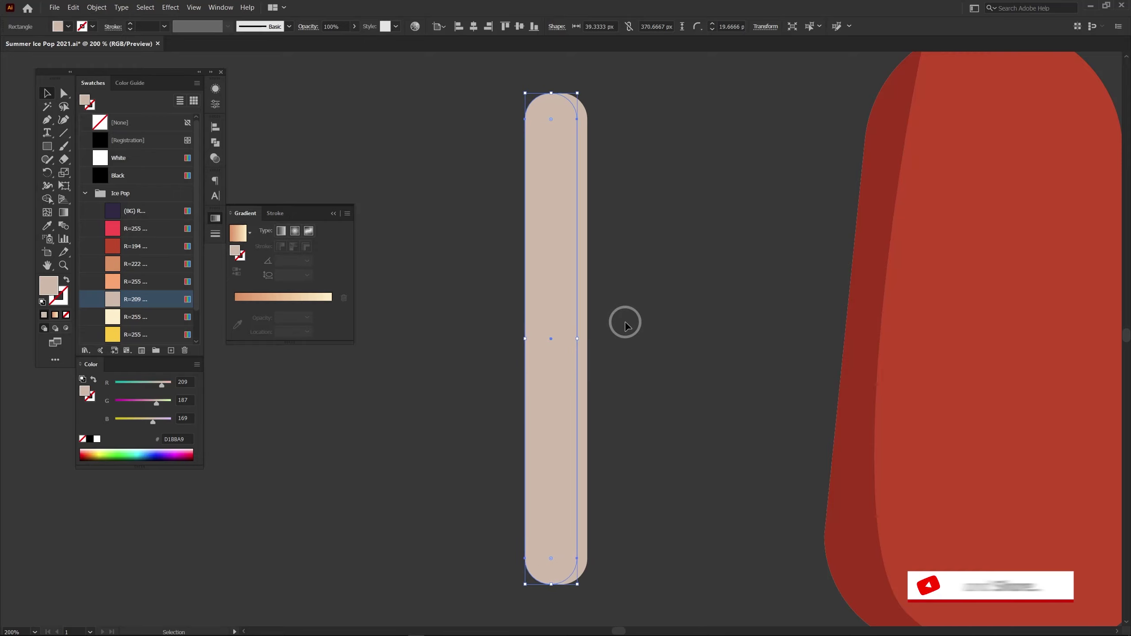
left_click_drag(560, 261, 563, 262)
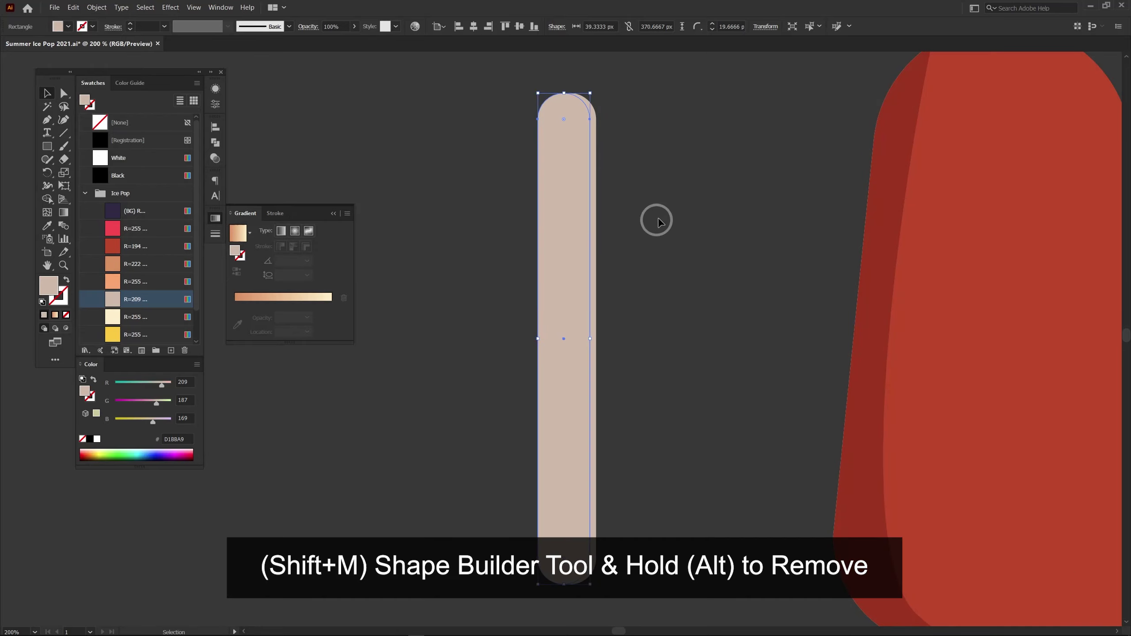
key("shift+m")
left_click(553, 157, "alt")
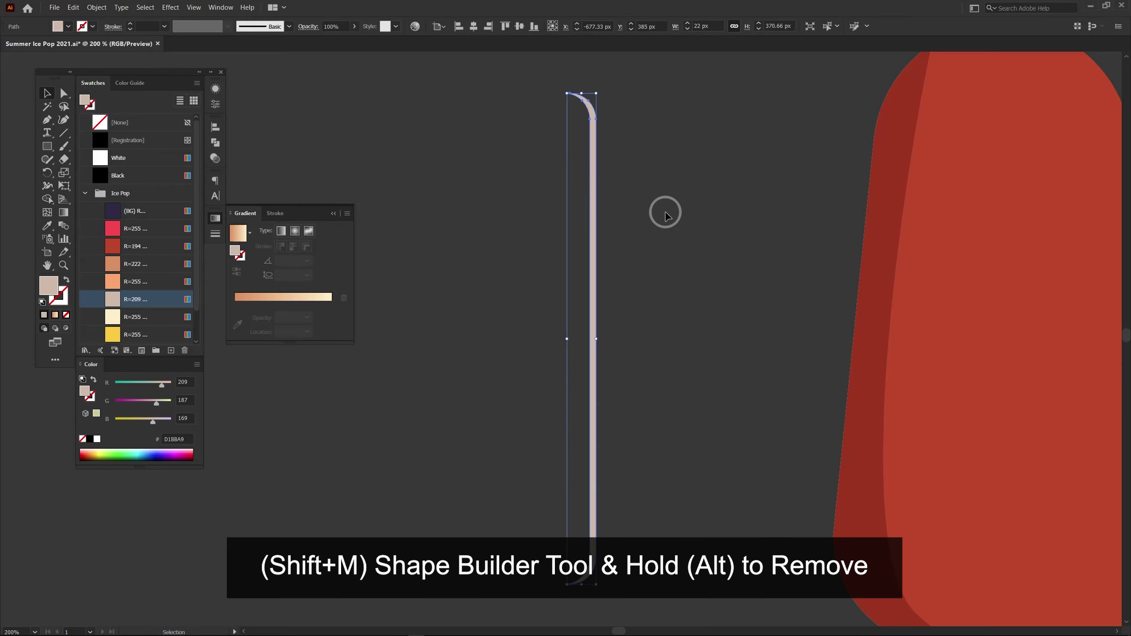
- Place the sliver on the pop, duplicate it to the left, and group the pair
key("ctrl+minus")
key("ctrl+minus")
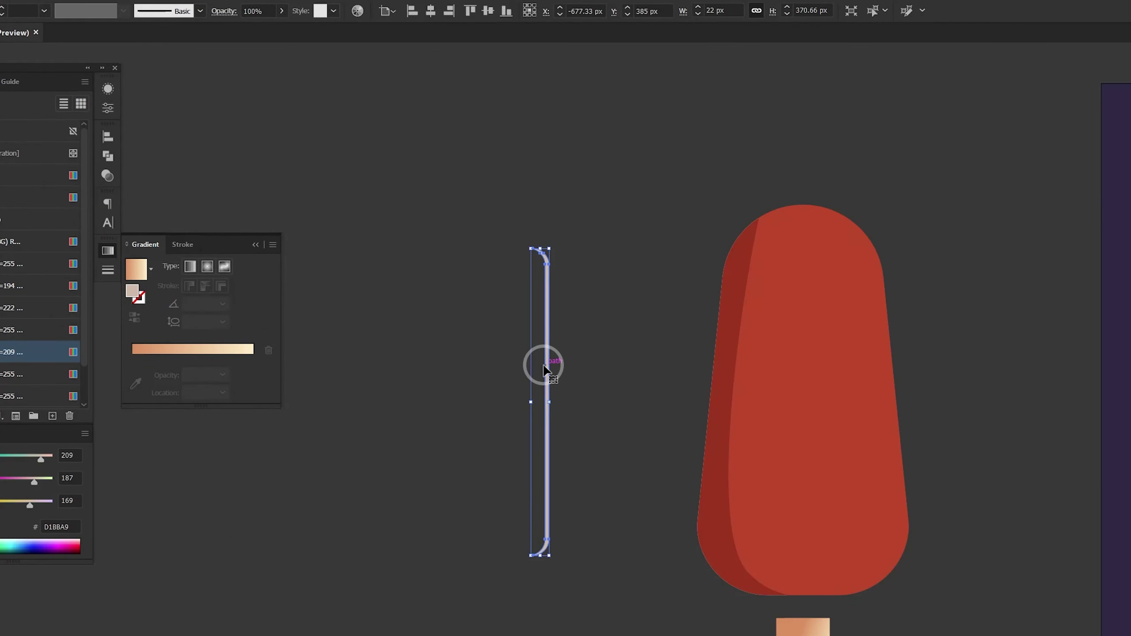
left_click_drag(543, 365, 851, 375)
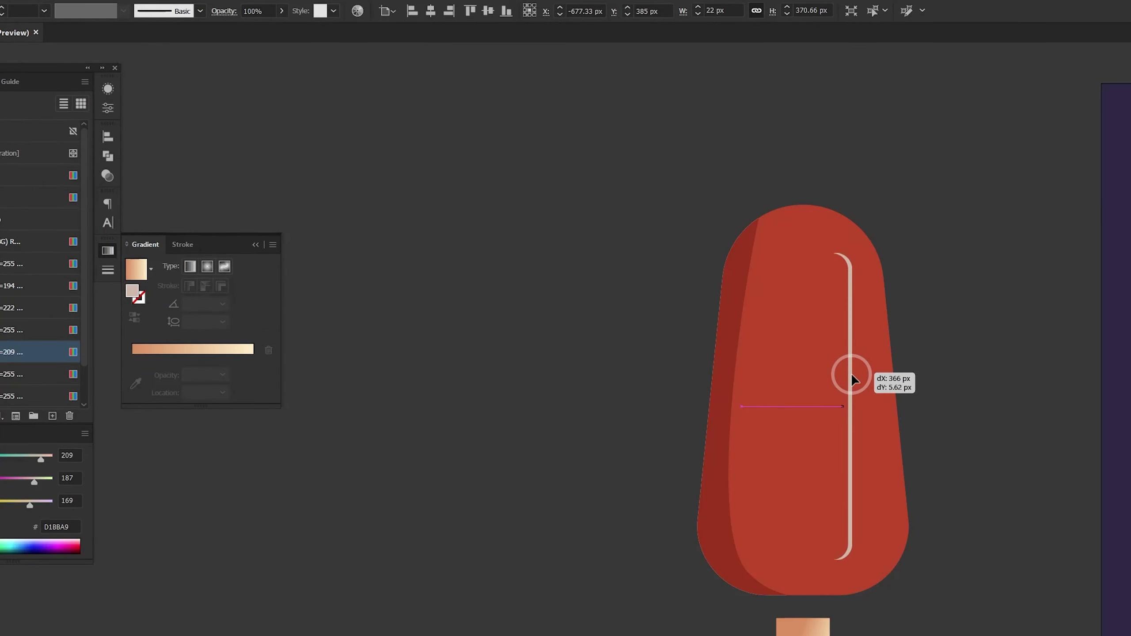
left_click_drag(851, 373, 854, 372)
left_click_drag(852, 536, 798, 532)
left_click(851, 508, "shift")
key("ctrl+g")
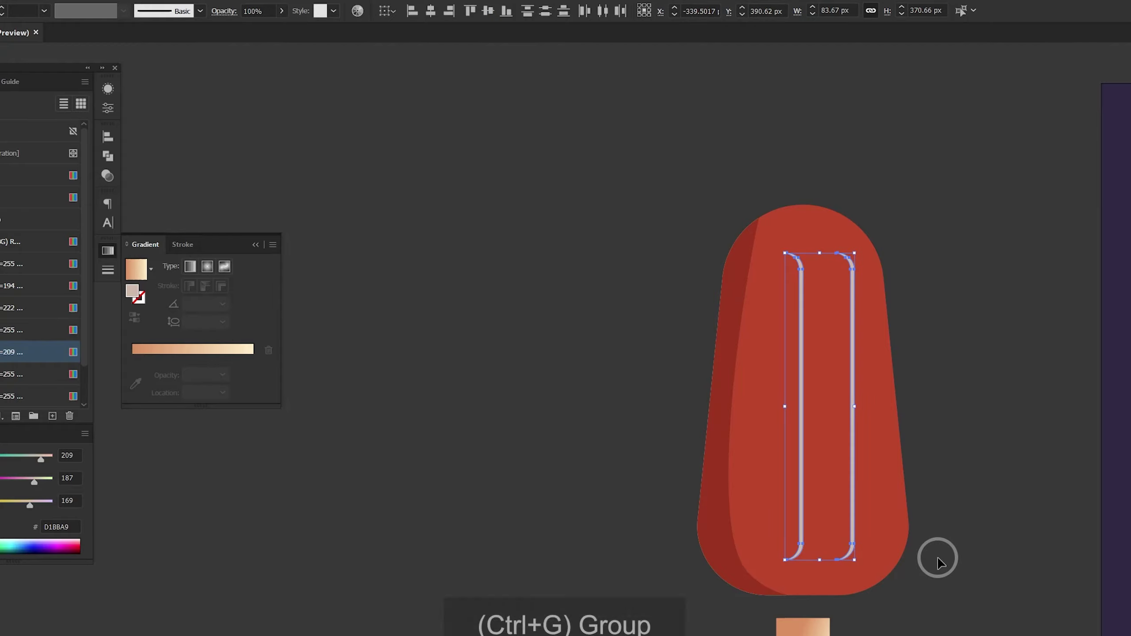
right_click(851, 419)
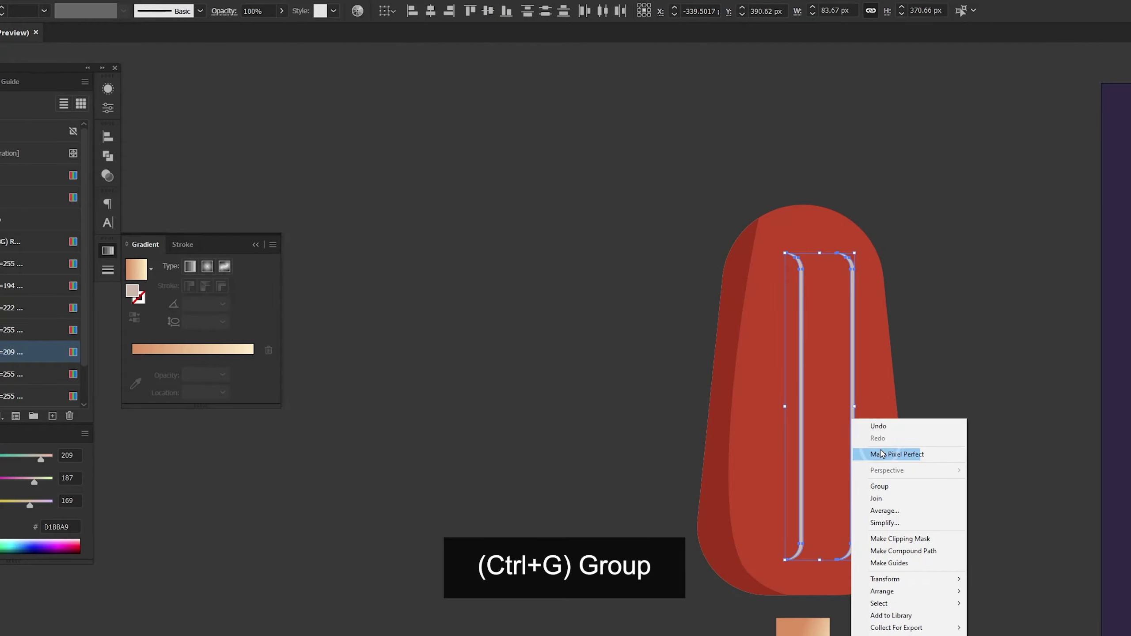
left_click(896, 485)
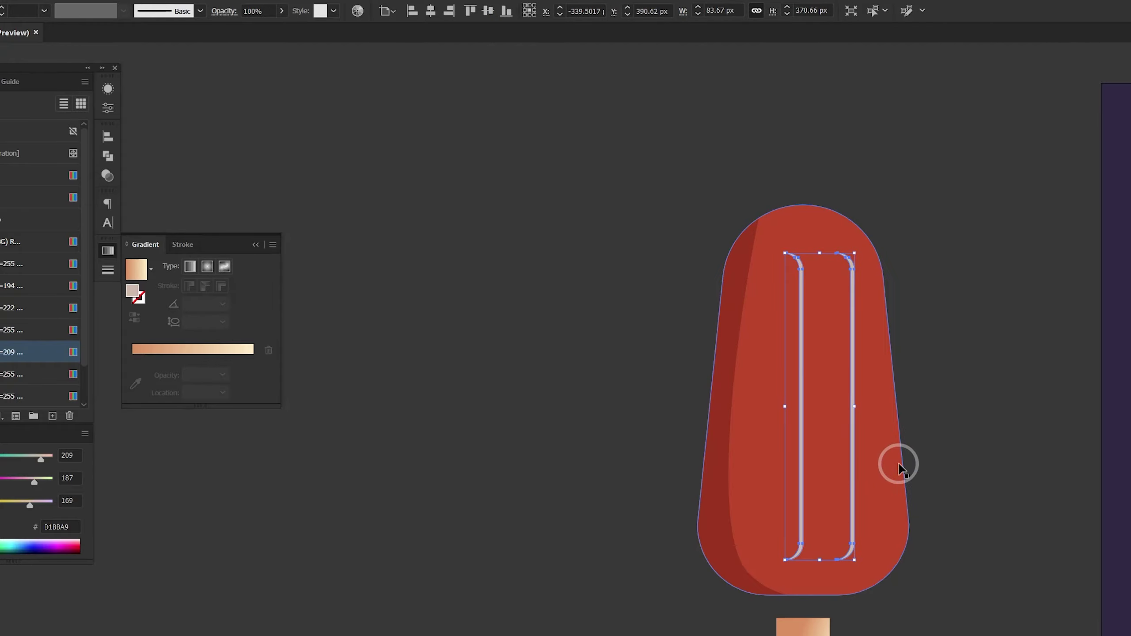
key("Left")
key("Left")
key("Left")
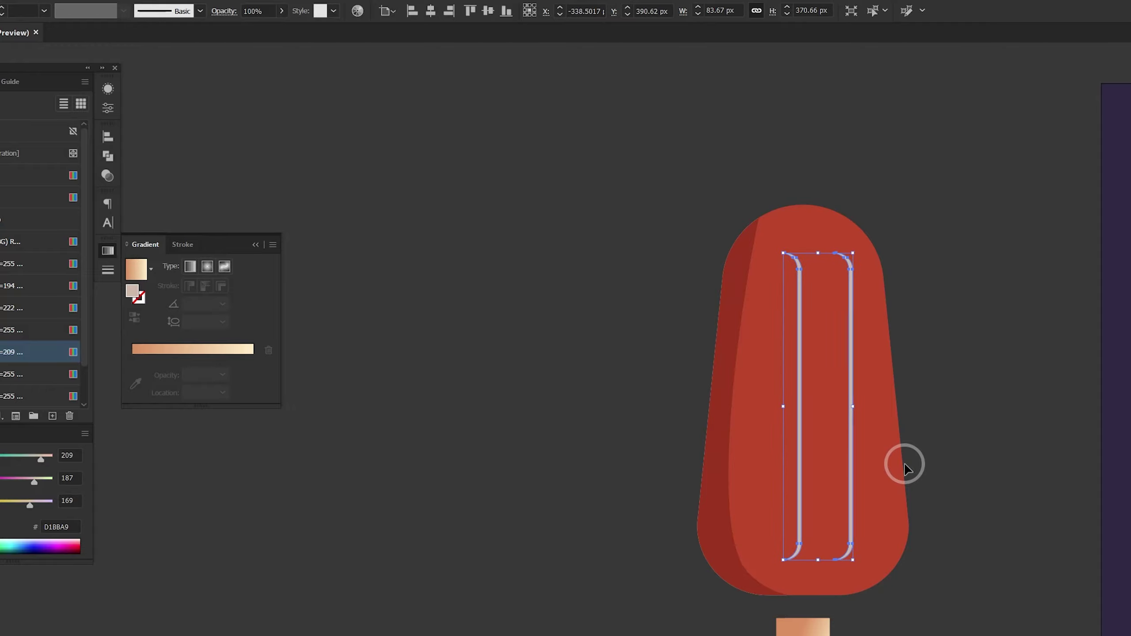
- Set the groove group's blend mode to Multiply
left_click(224, 10)
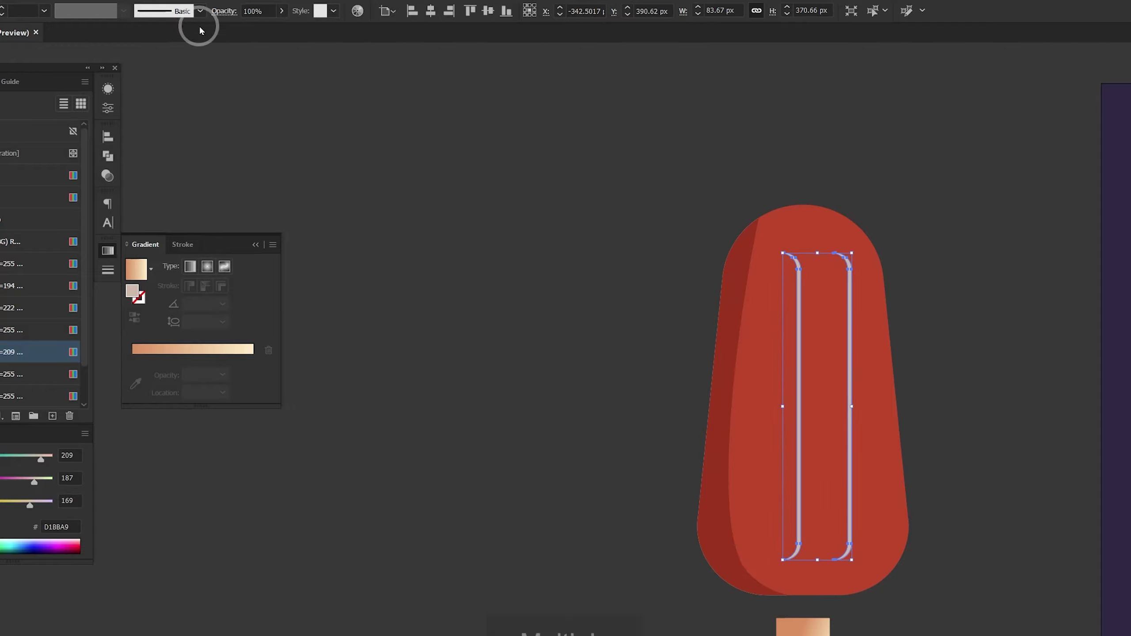
left_click(114, 34)
left_click(121, 86)
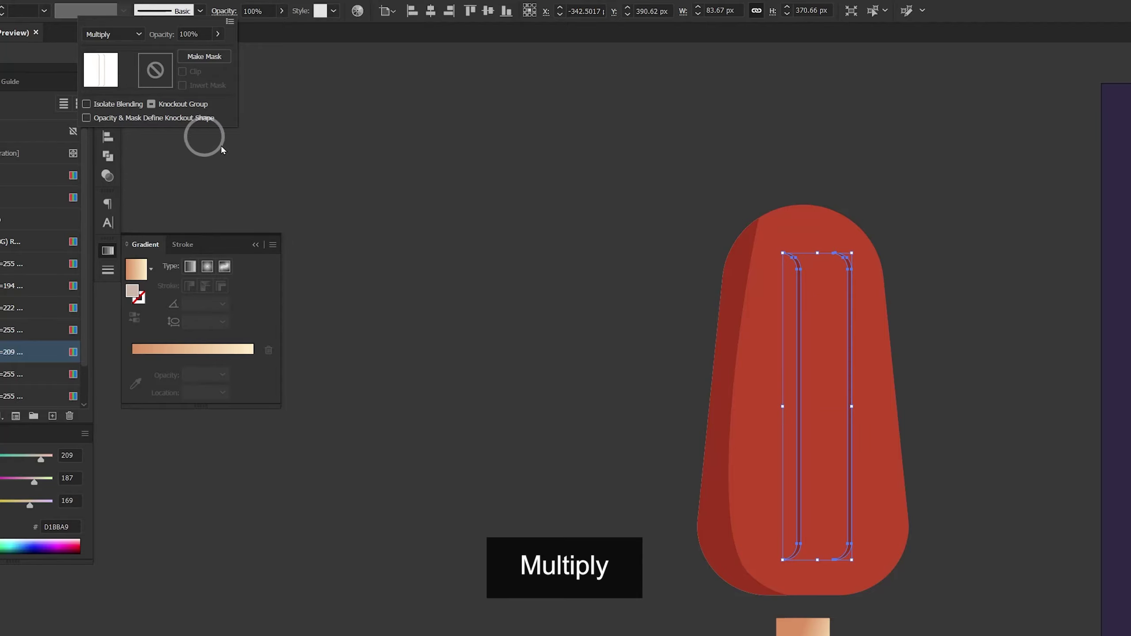
left_click(555, 343)
left_click(931, 336)
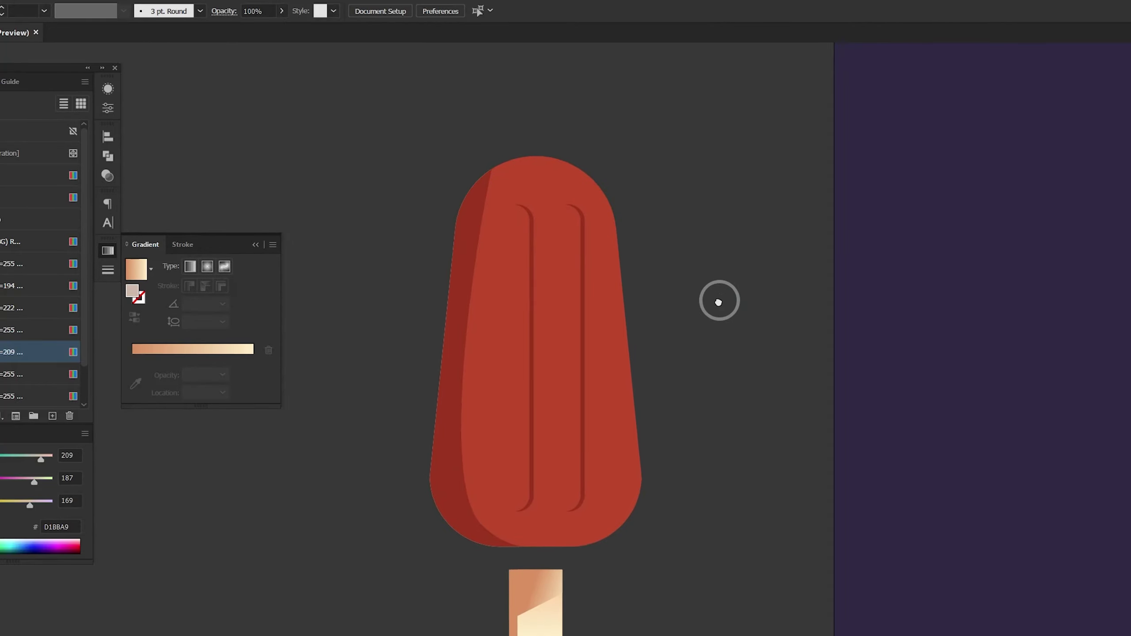
- Draw a red-pink Pen shape covering the pop's dome from its middle upward
key("p")
left_click(209, 287)
left_click(167, 203)
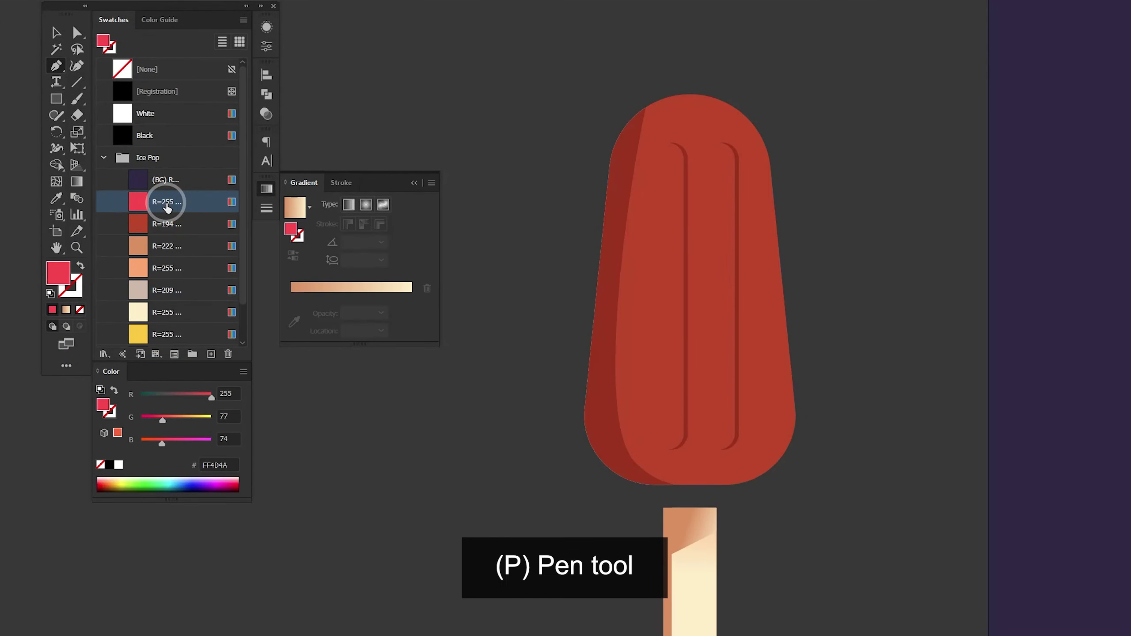
left_click(689, 289)
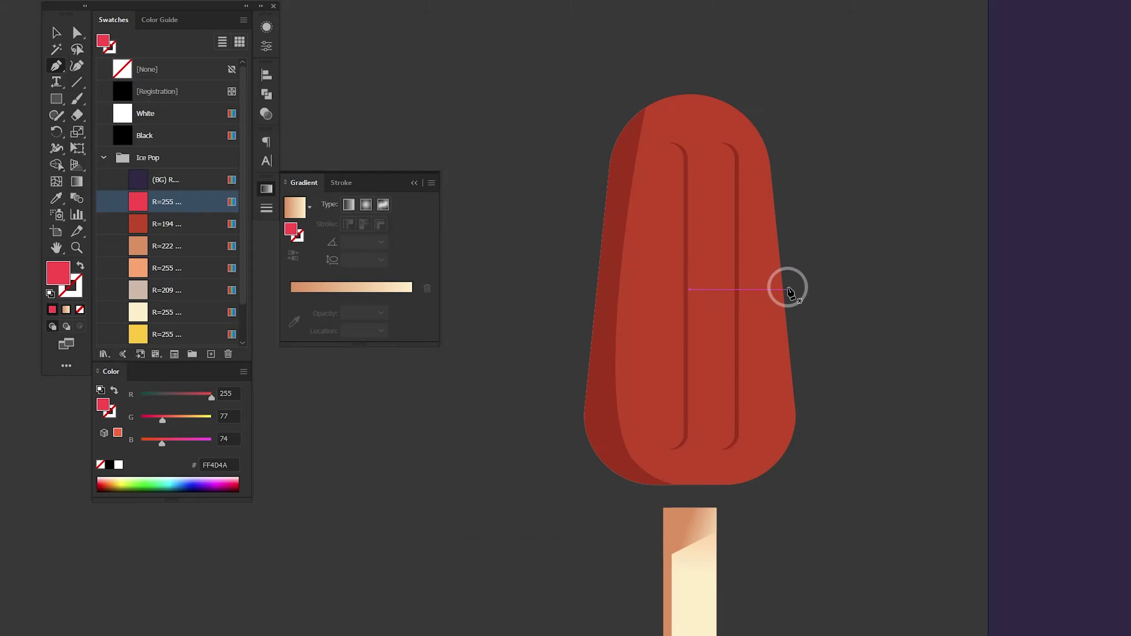
left_click(789, 290)
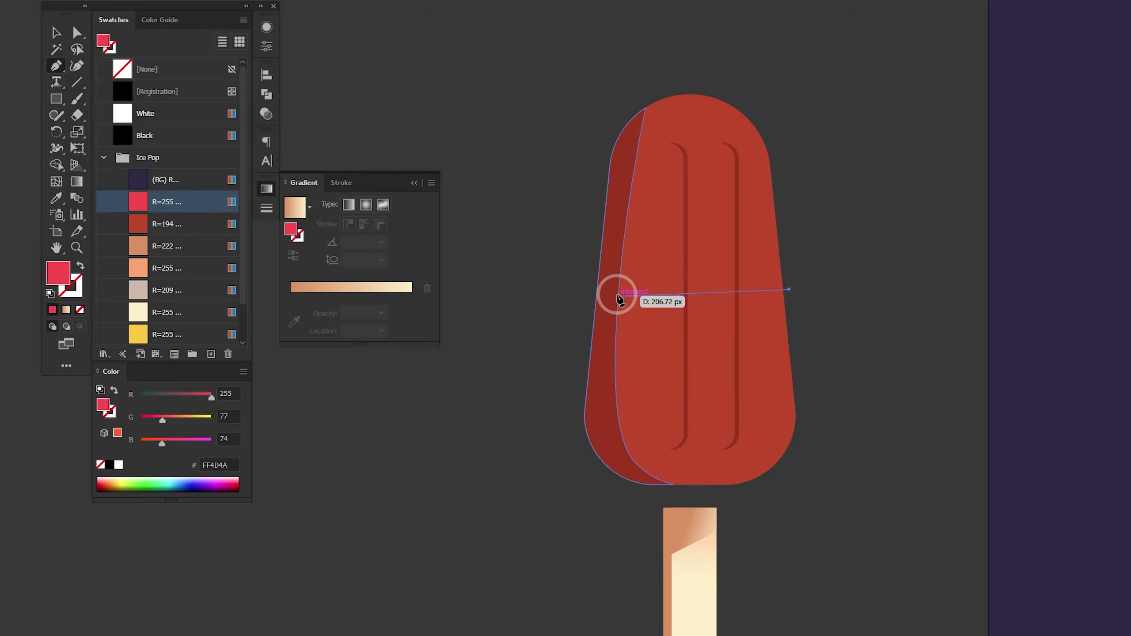
left_click(618, 295)
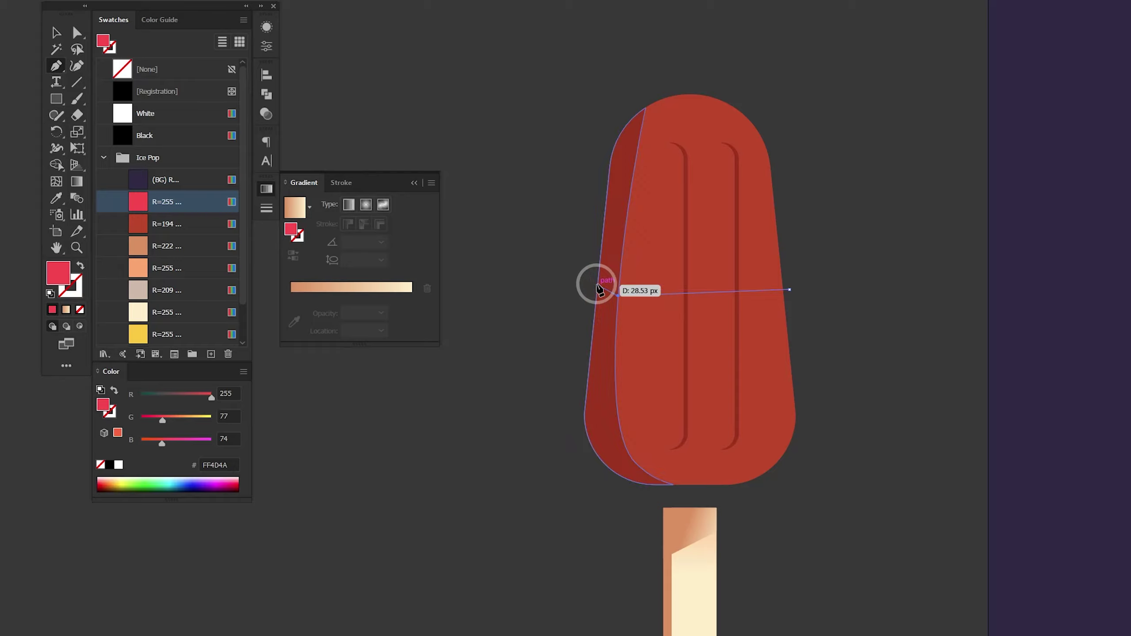
left_click(589, 280)
left_click(599, 91)
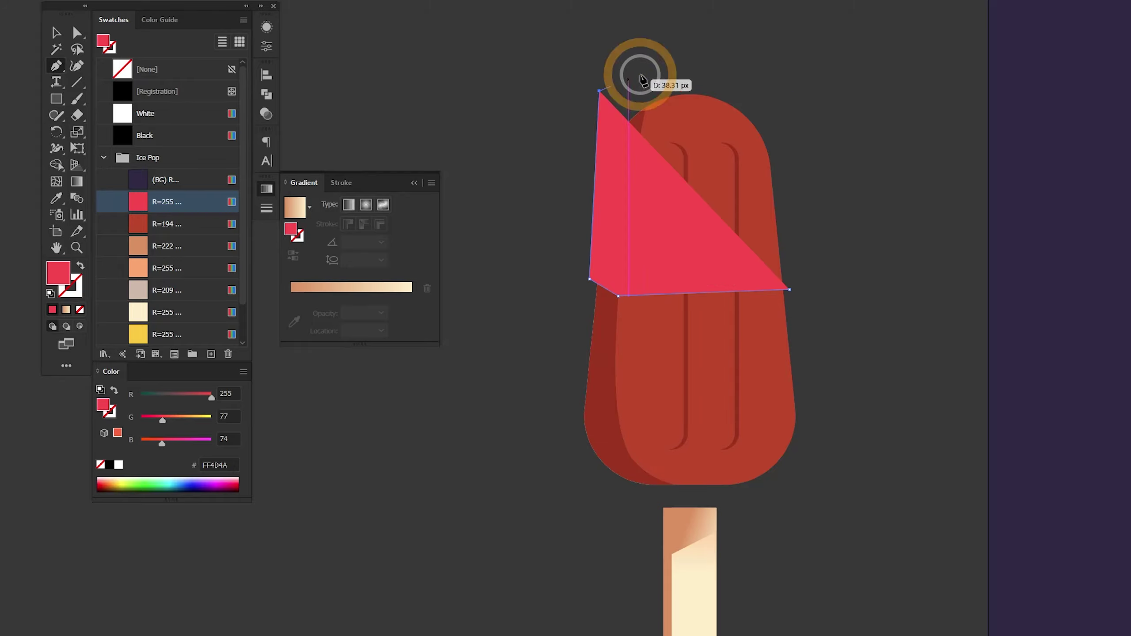
left_click(739, 58)
left_click(835, 206)
left_click(791, 289)
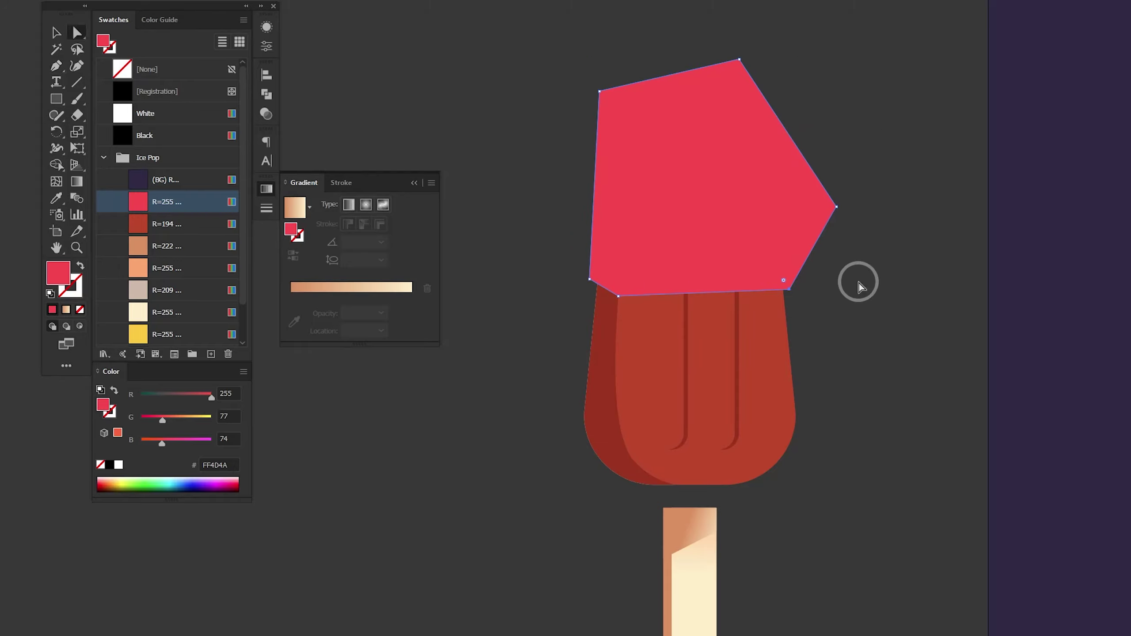
- Trim the pink shape to the pop outline with Shape Builder and send it backward
left_click(770, 328, "shift")
key("shift+m")
mouse_move(880, 300)
left_mouse_down()
mouse_move(840, 232)
mouse_move(957, 293)
left_mouse_up()
key("v")
left_click(886, 270)
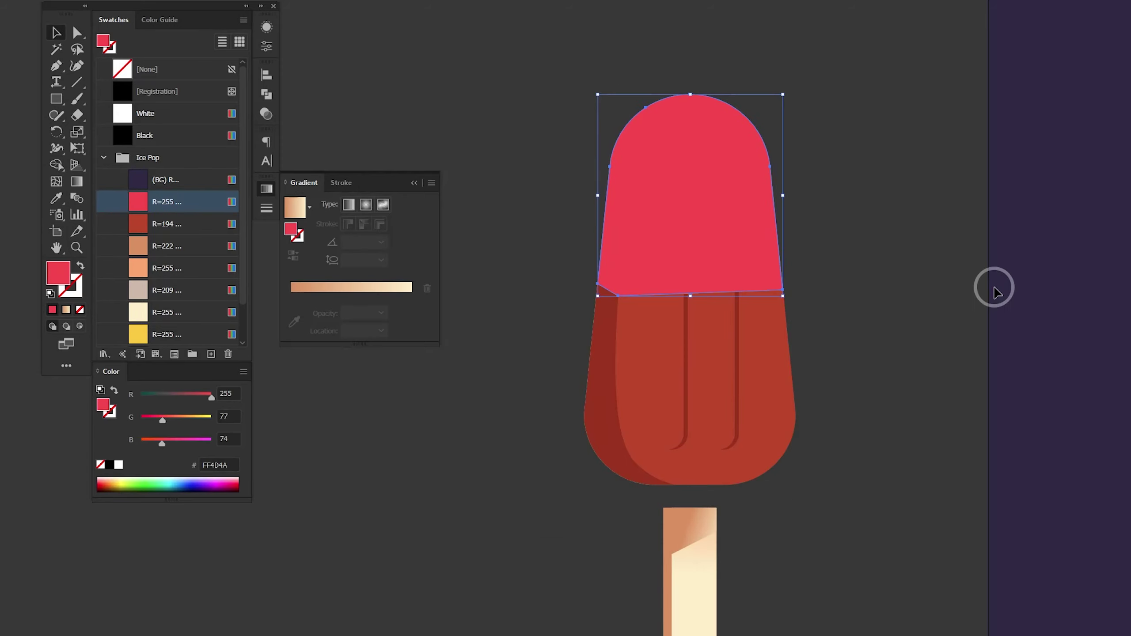
key("ctrl+bracketleft")
key("ctrl+bracketleft")
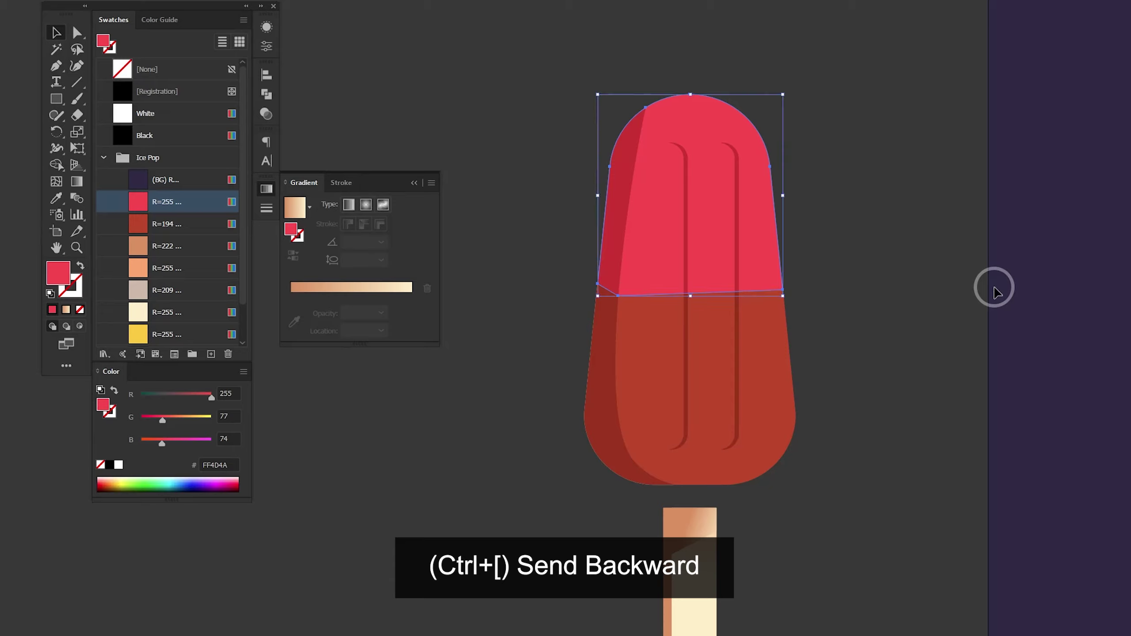
left_click(911, 287)
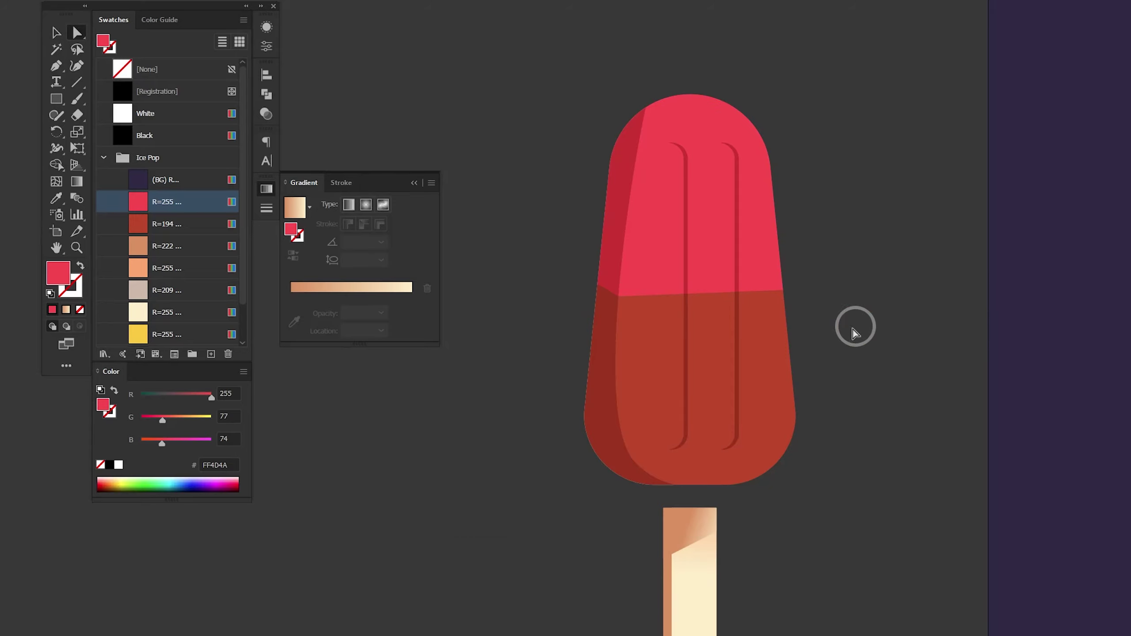
- Give the lower body a two-stop vertical gradient, golden yellow above to burnt orange below
left_click(712, 351)
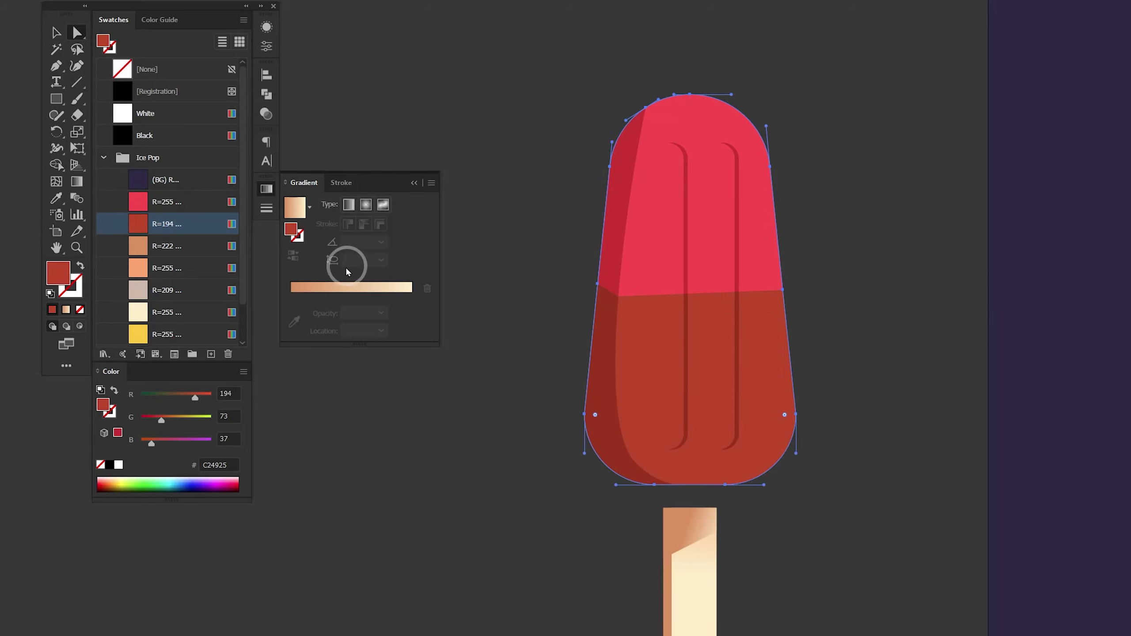
left_click_drag(242, 262, 240, 299)
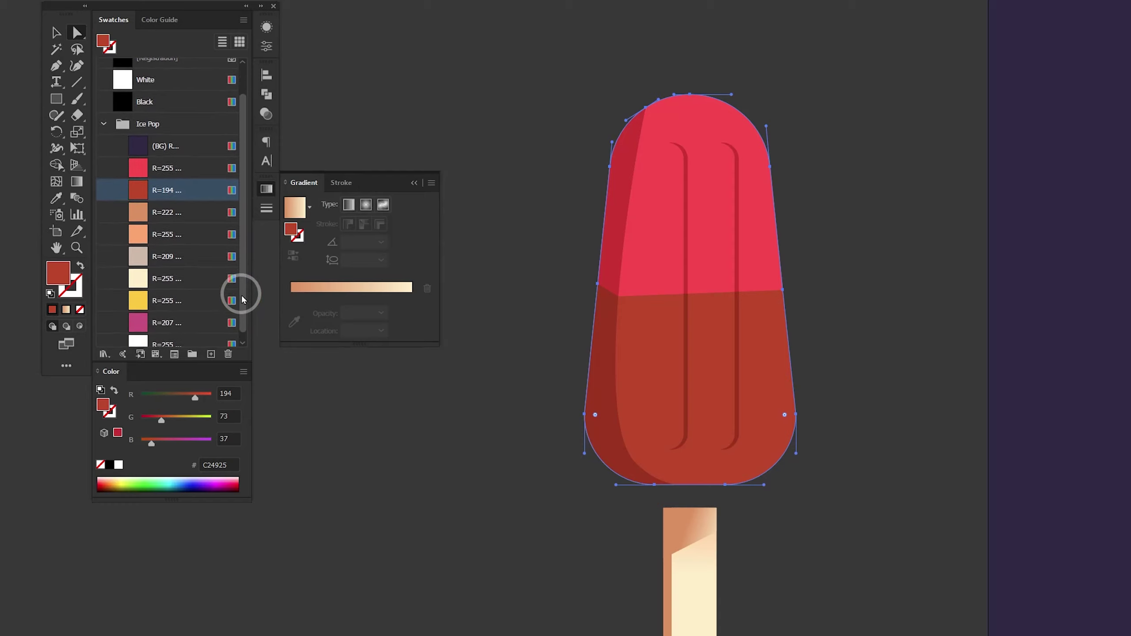
left_click(315, 306)
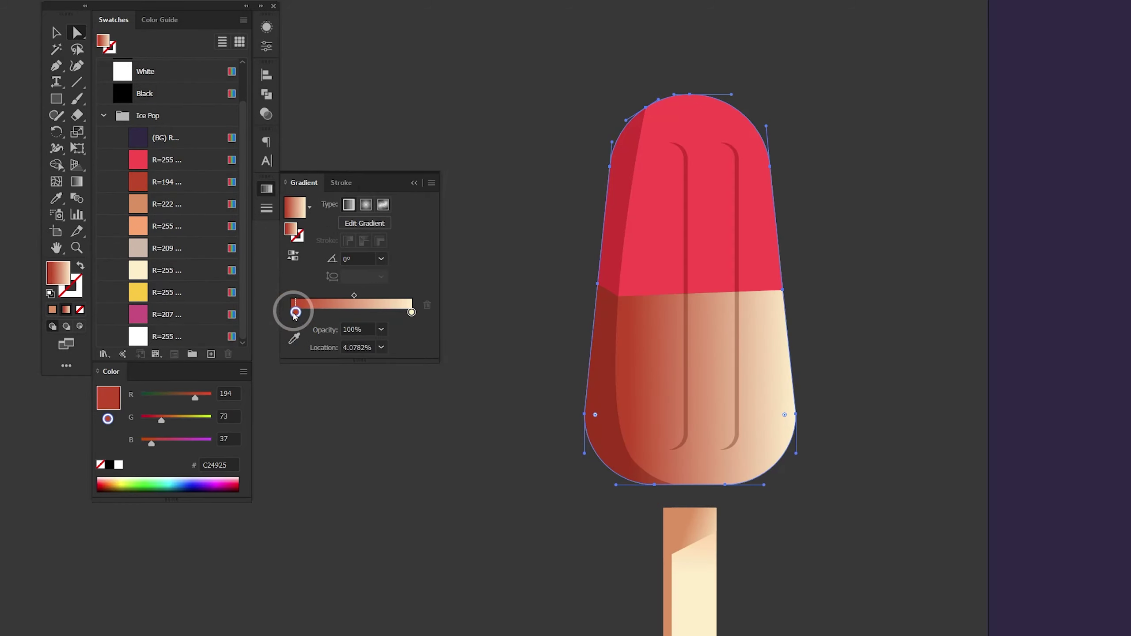
left_click_drag(316, 311, 200, 280)
left_click_drag(375, 321, 411, 312)
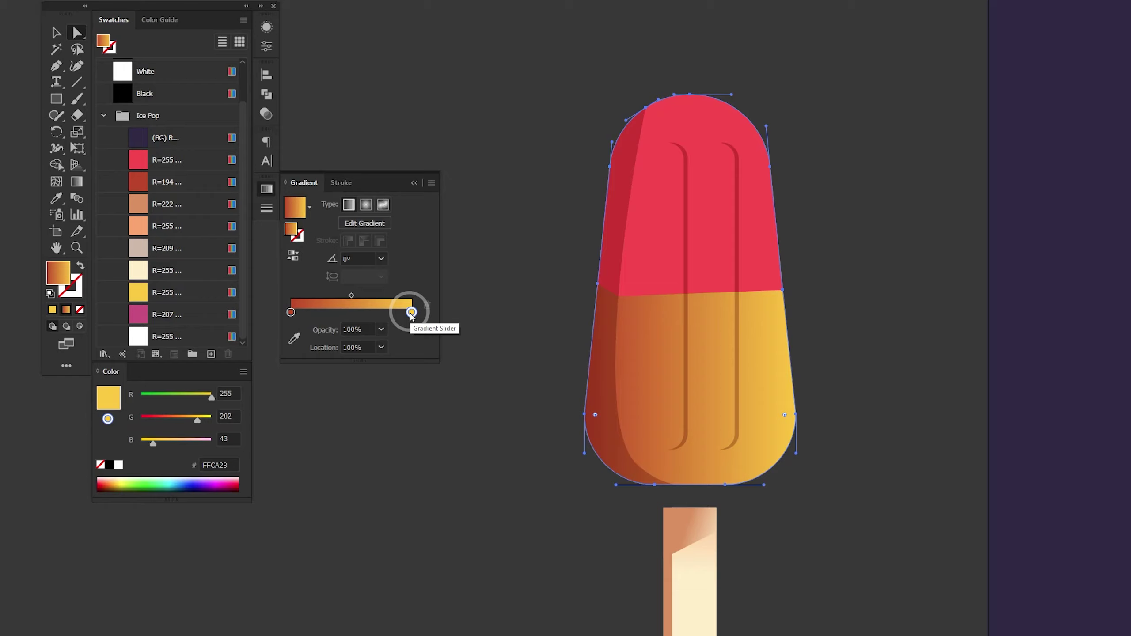
key("g")
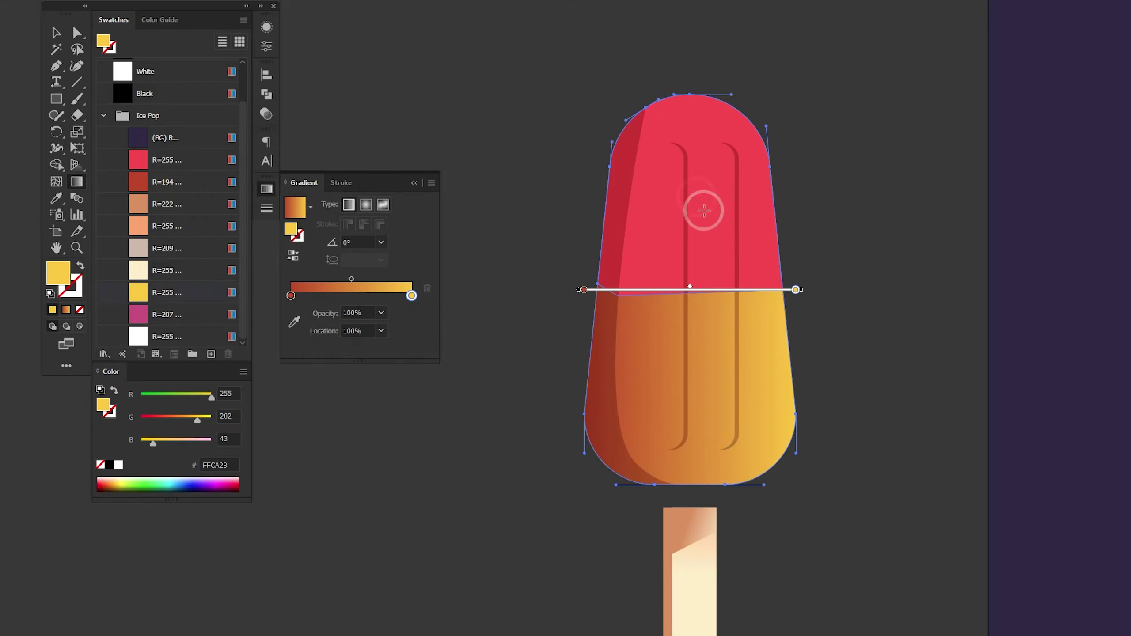
left_click_drag(690, 576, 690, 176)
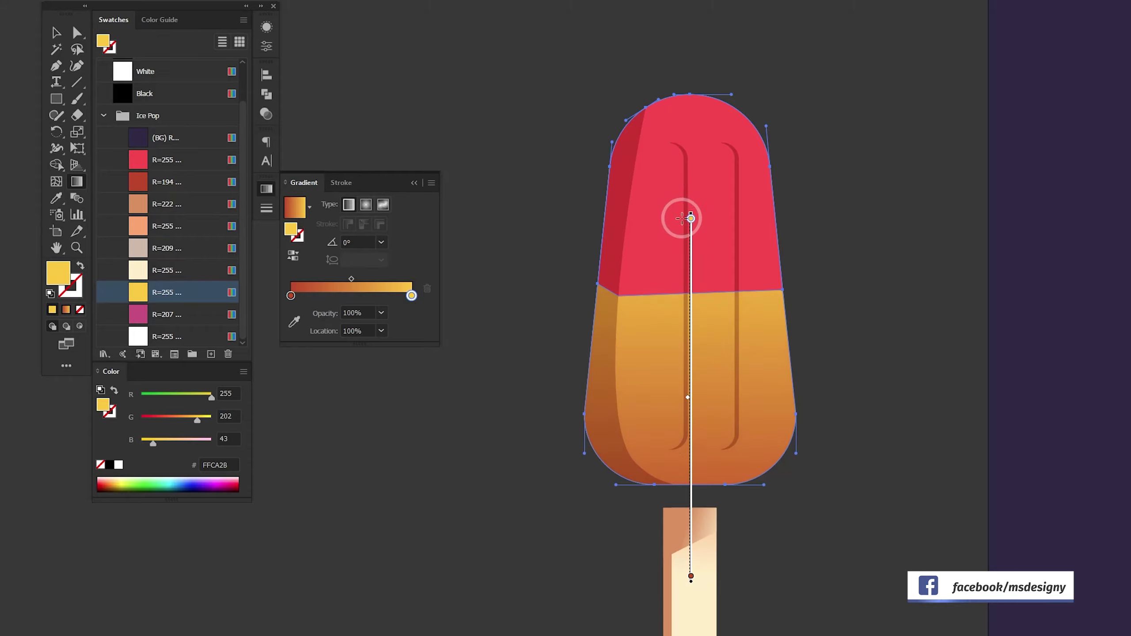
left_click_drag(682, 218, 681, 209)
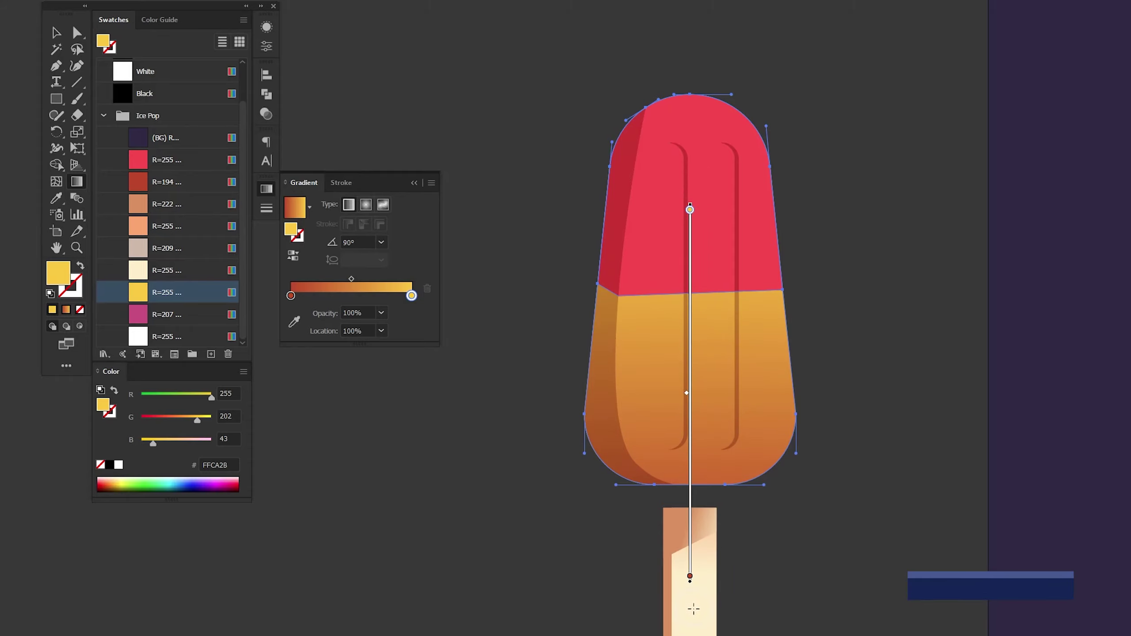
left_click_drag(694, 609, 694, 203)
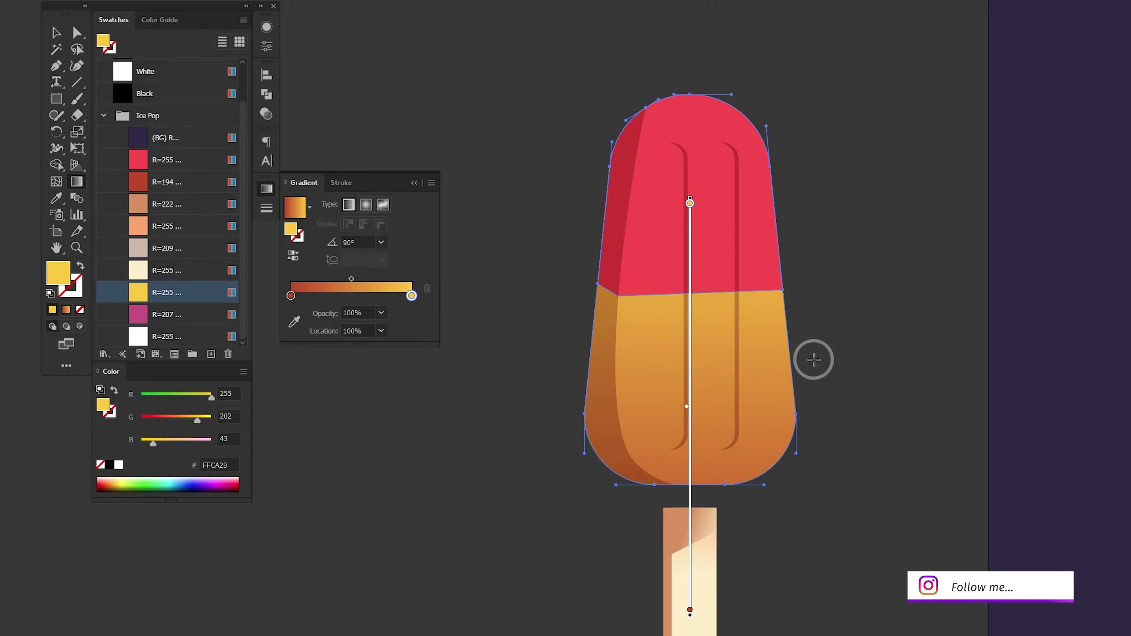
key("a")
left_click(707, 227)
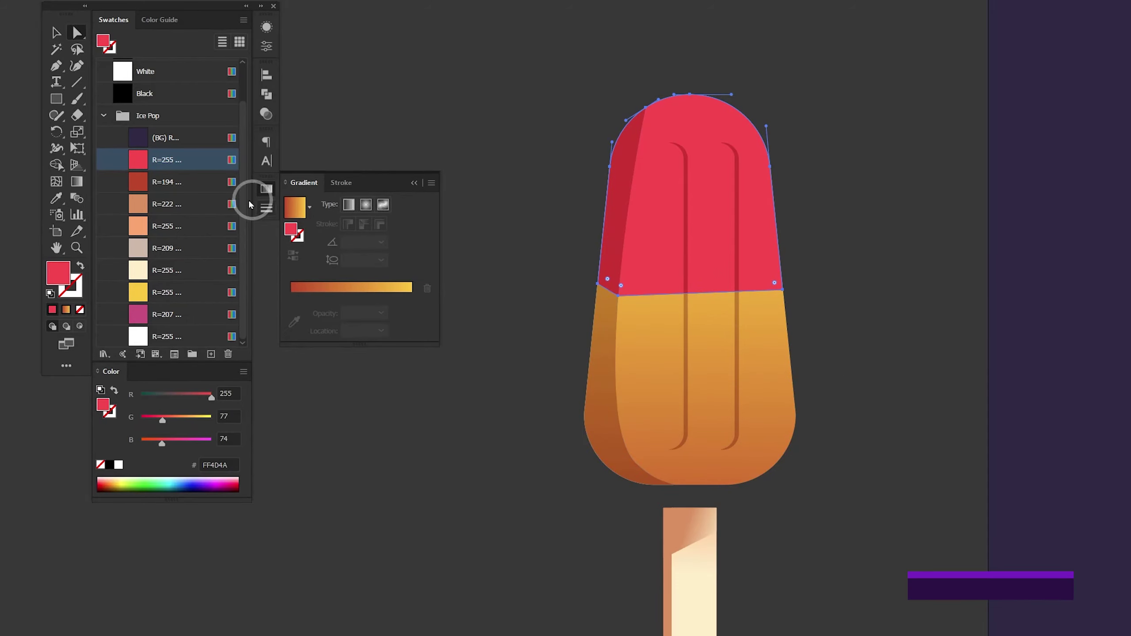
- Apply a vertical red-to-magenta gradient to the top shape, ending at the color boundary
left_click(323, 288)
mouse_move(324, 312)
left_mouse_down()
mouse_move(283, 322)
mouse_move(411, 312)
left_mouse_up()
left_click(290, 311)
left_click(223, 316)
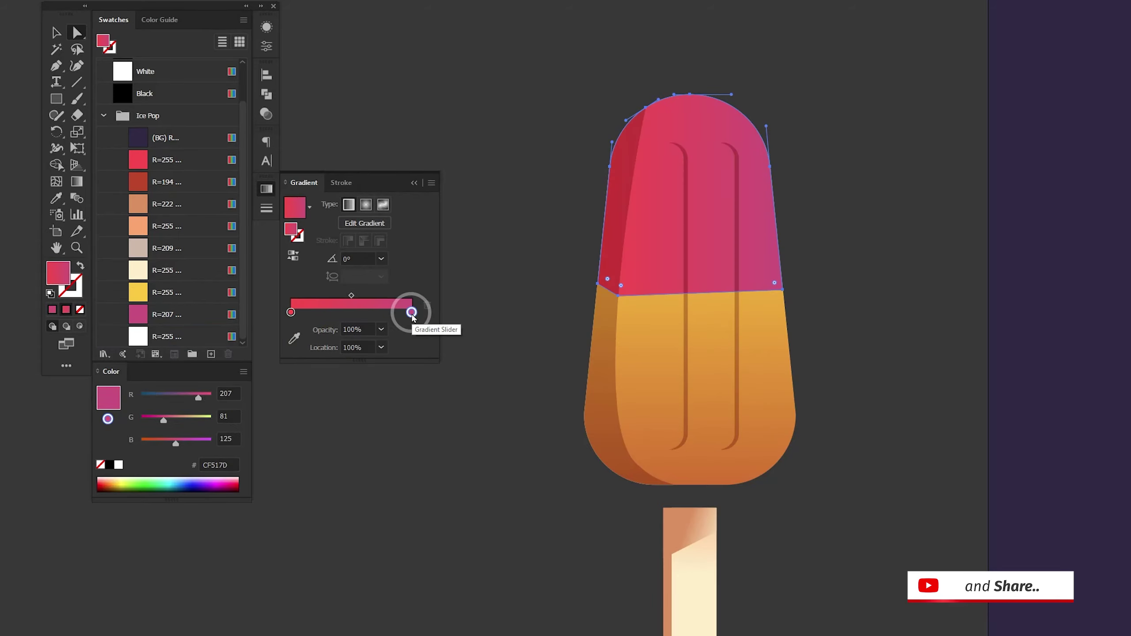
key("g")
left_click_drag(698, 58, 690, 253)
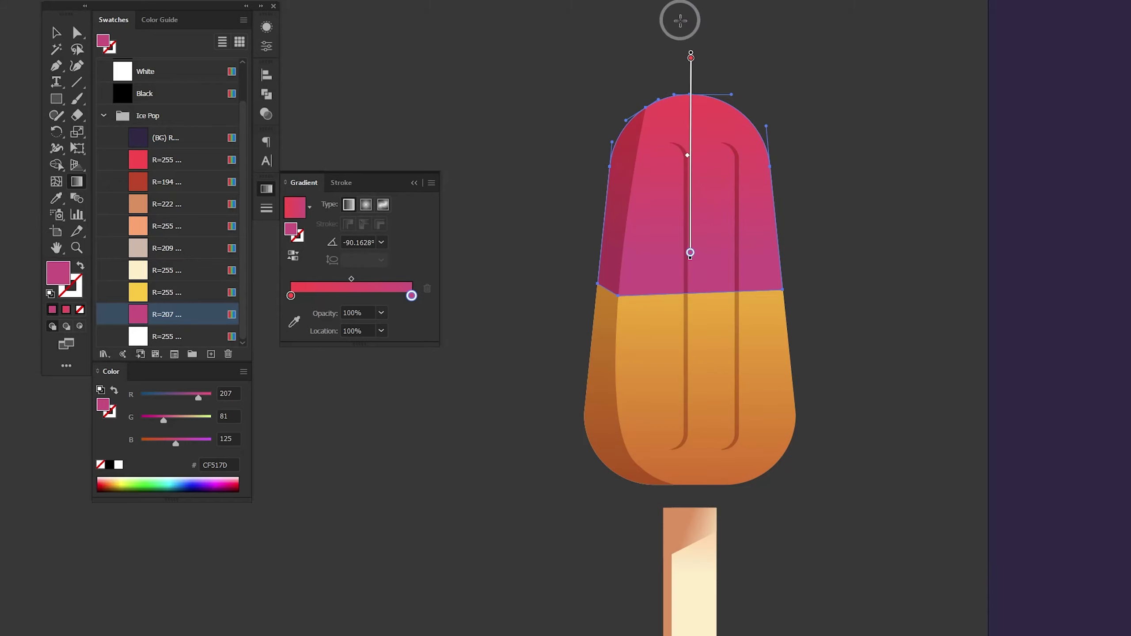
left_click_drag(691, 17, 689, 283)
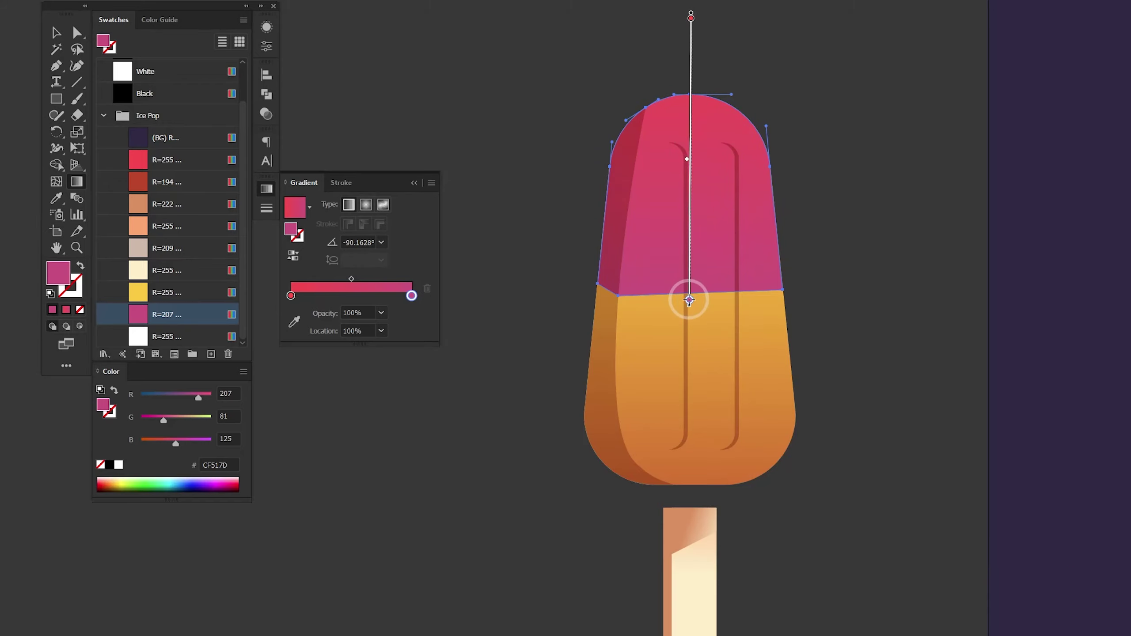
key("v")
left_click(881, 245)
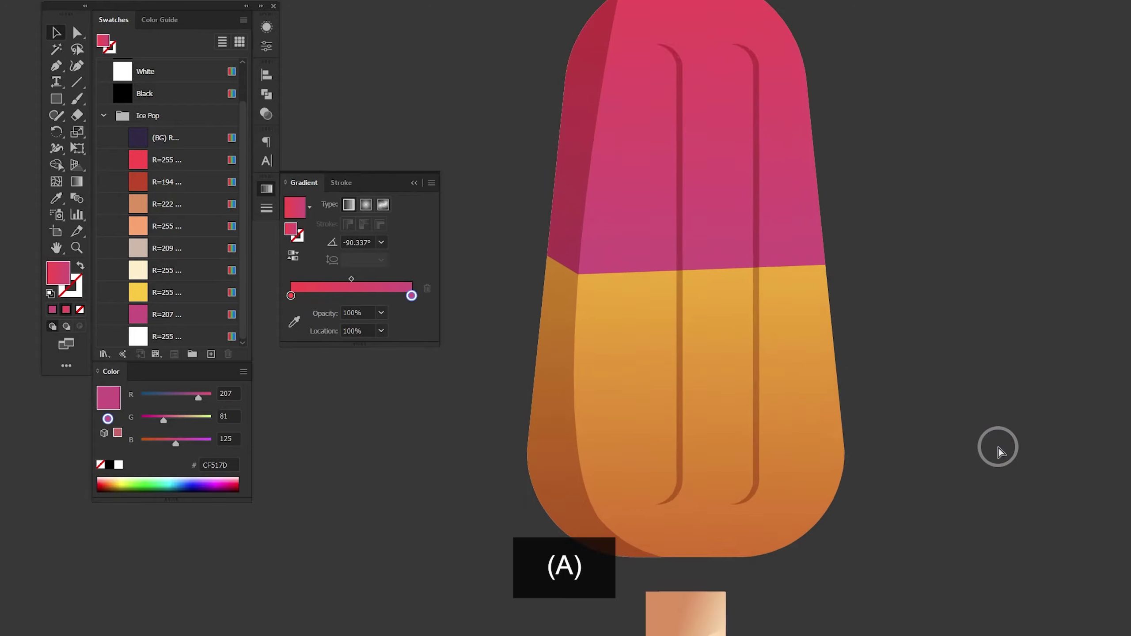
- Slightly round the pink top's lower left corner with the live corner widget
scroll(664, 253, "up", 2)
scroll(596, 355, "up", 2)
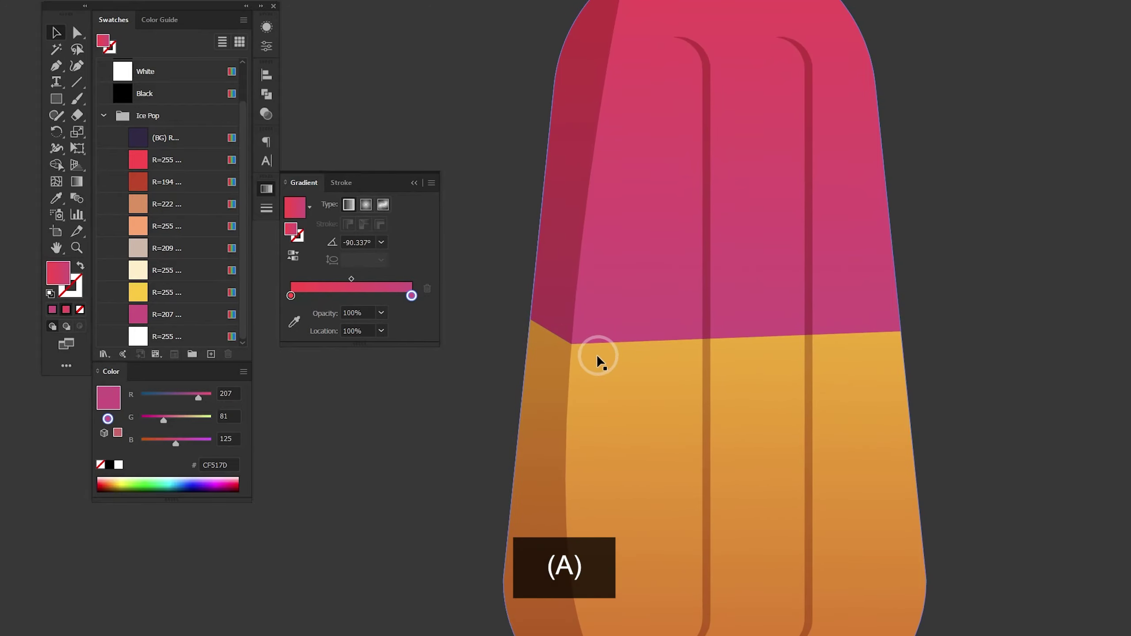
left_click(576, 345)
left_click_drag(576, 336, 598, 257)
left_click(471, 330)
key("ctrl+minus")
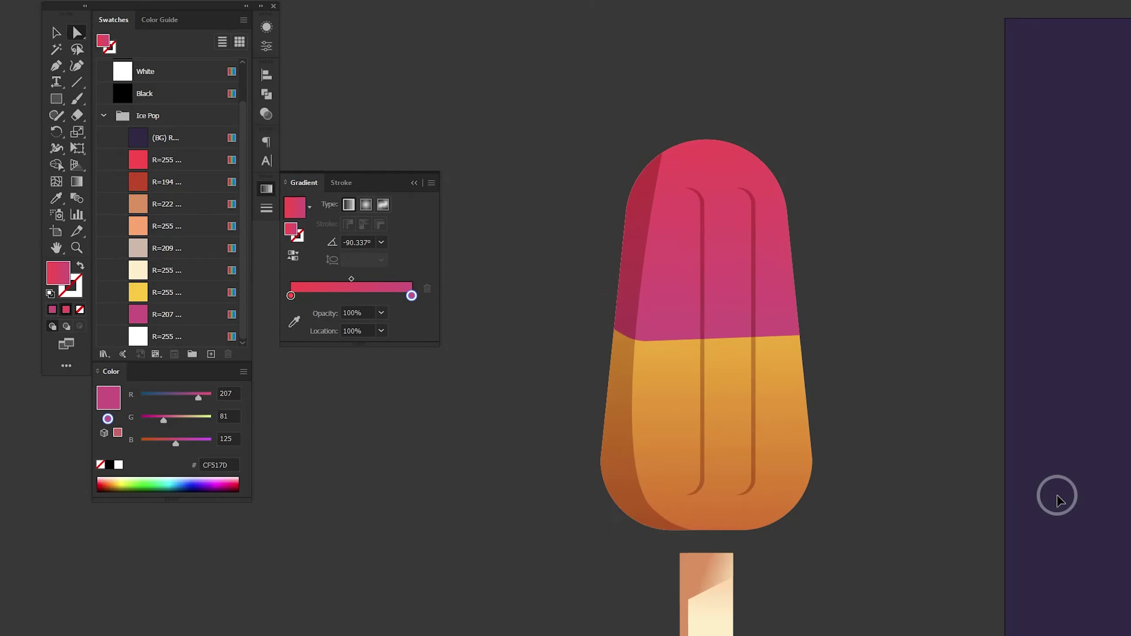
- Draw a small white ellipse on the upper right of the pink top and tilt it
key("l")
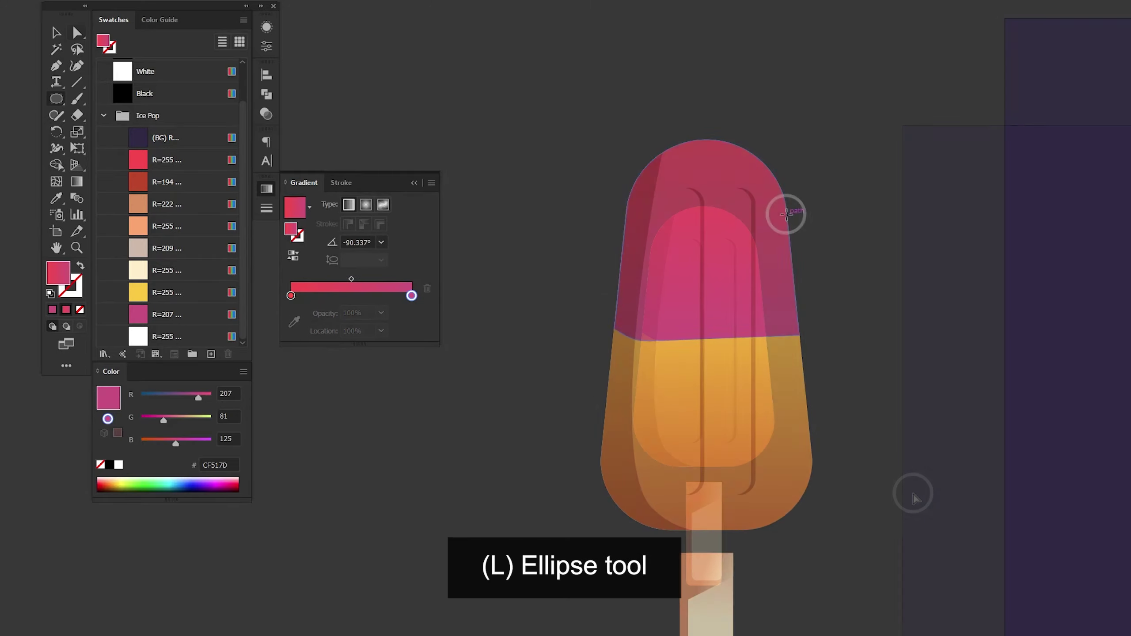
left_click(175, 337)
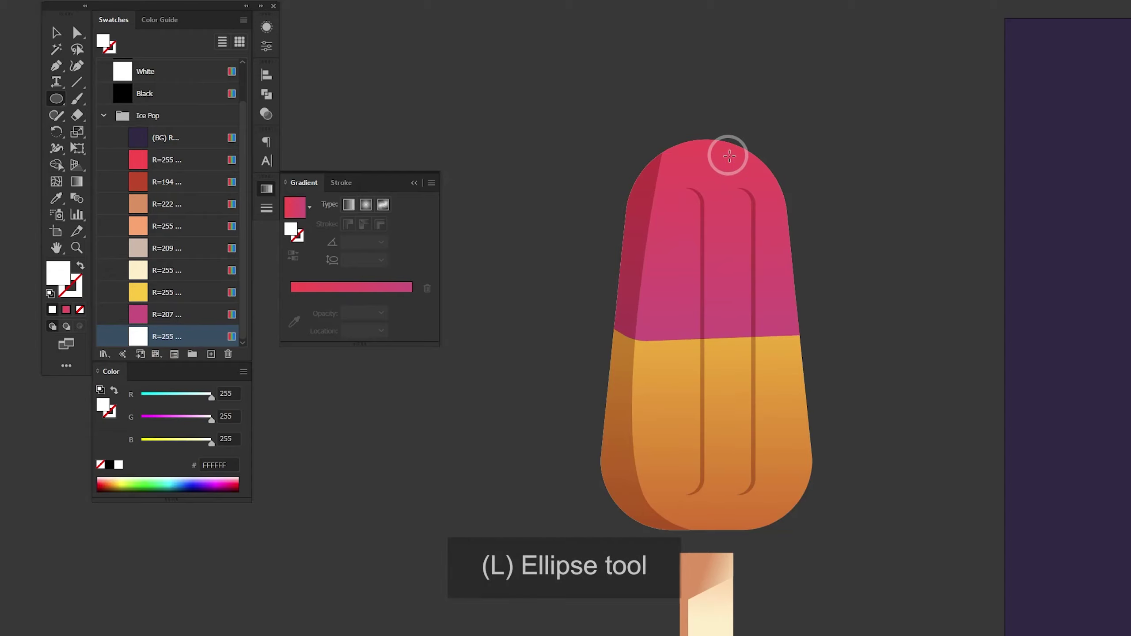
left_click_drag(727, 156, 744, 165)
key("ctrl+plus")
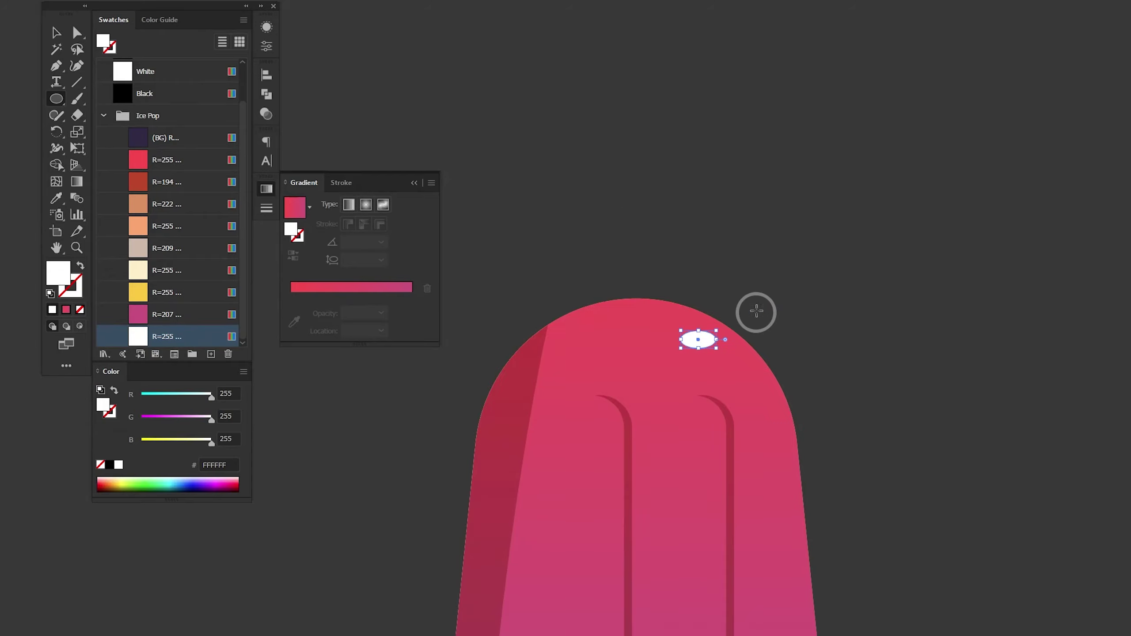
mouse_move(756, 311)
left_mouse_down()
mouse_move(733, 172)
mouse_move(686, 214)
left_mouse_up()
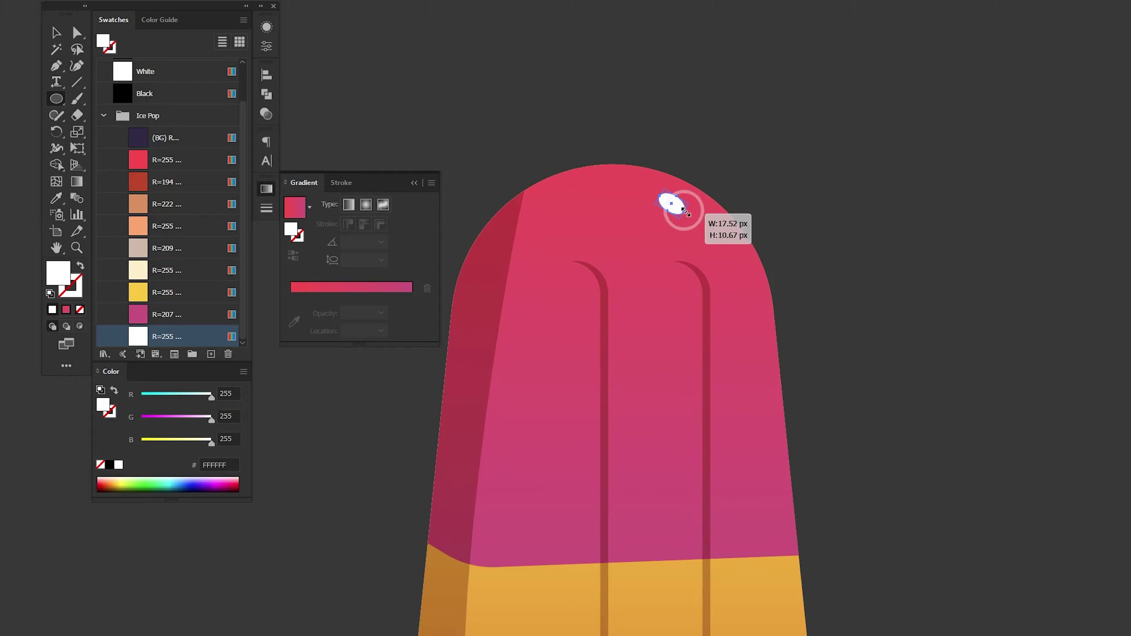
key("c")
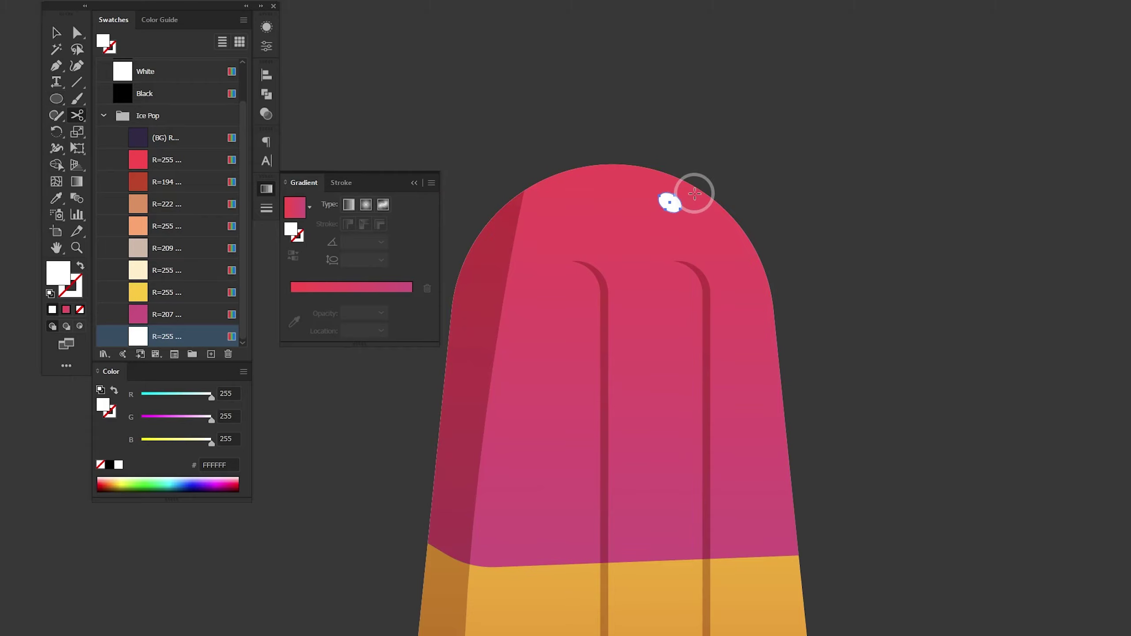
key("v")
left_click_drag(672, 206, 677, 197)
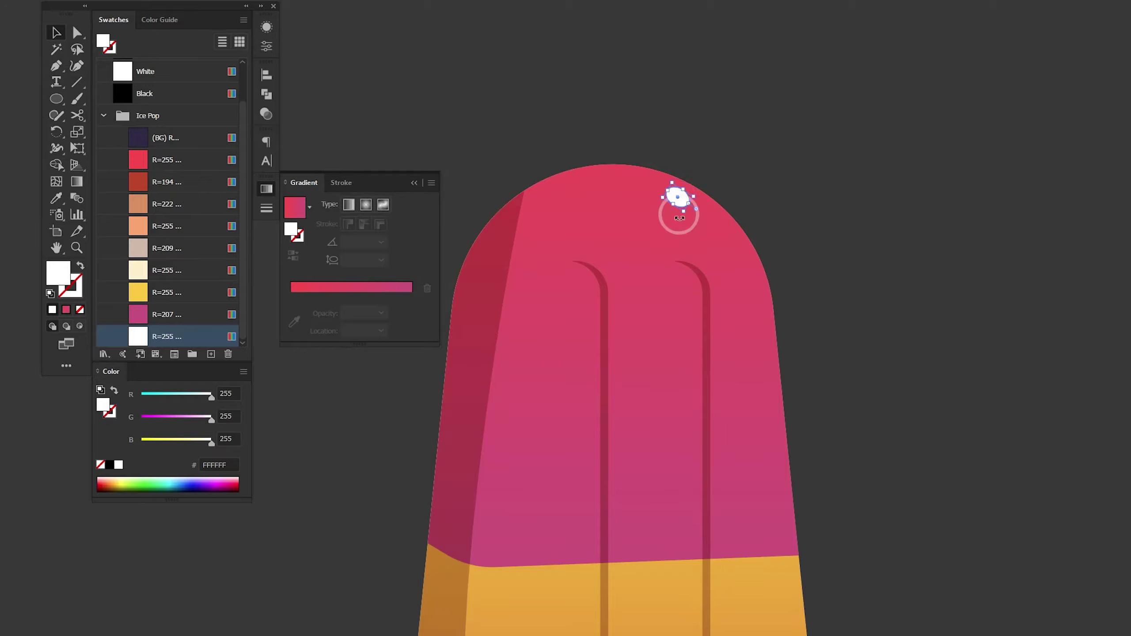
key("p")
scroll(623, 232, "down", 7)
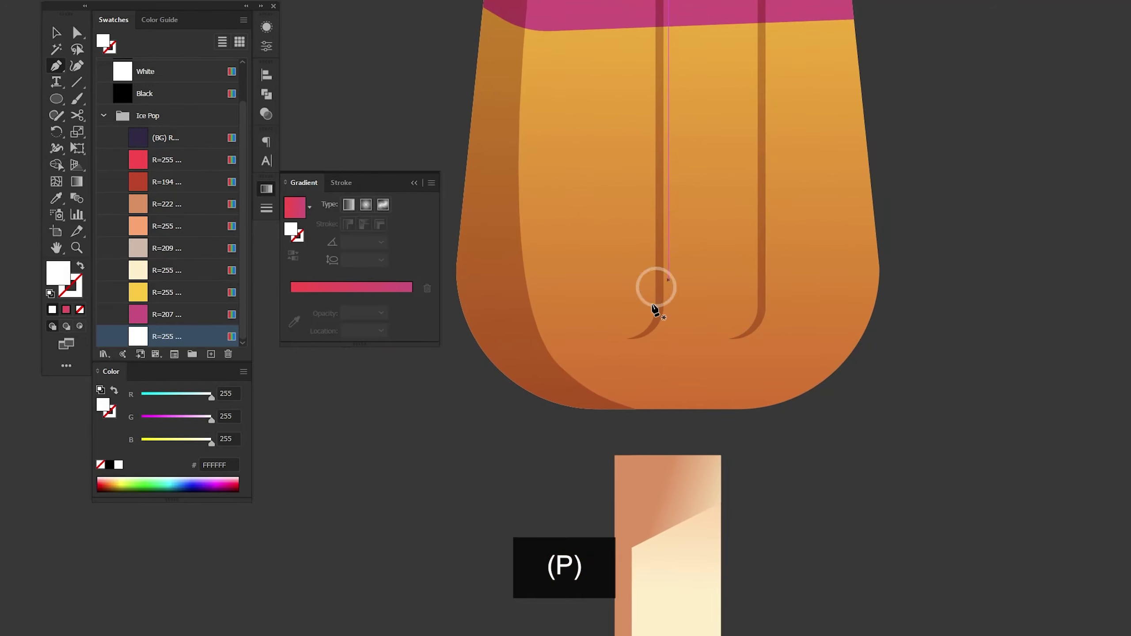
- Draw a closed thin crescent path along the body's lower left curve and reshape its curve
left_click_drag(546, 314, 548, 328)
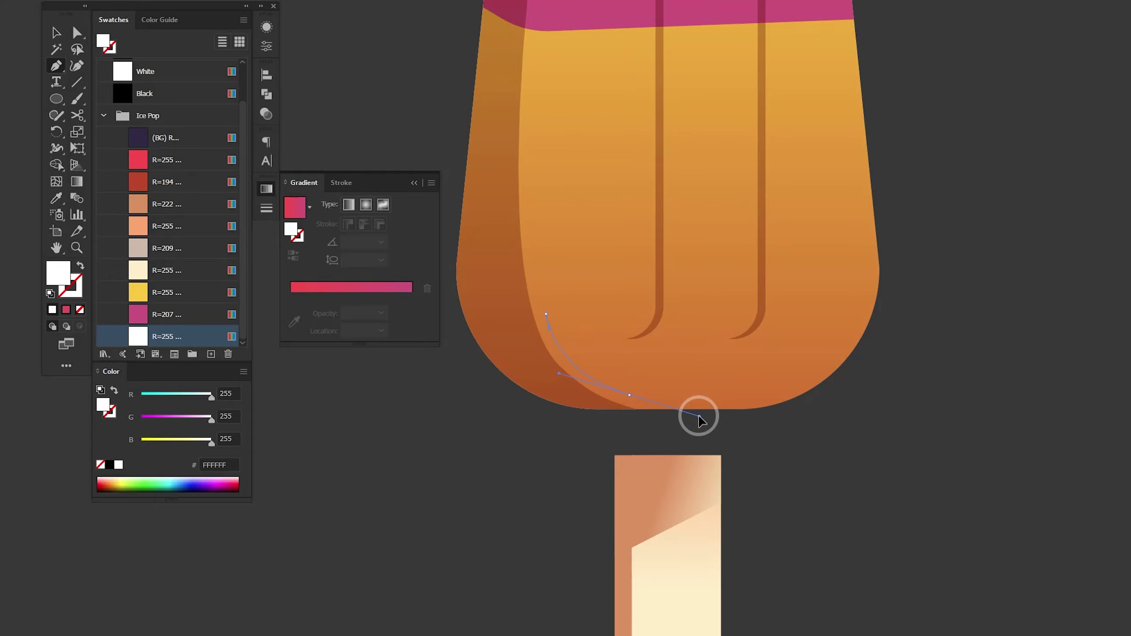
left_click_drag(631, 395, 636, 398)
left_click(630, 396)
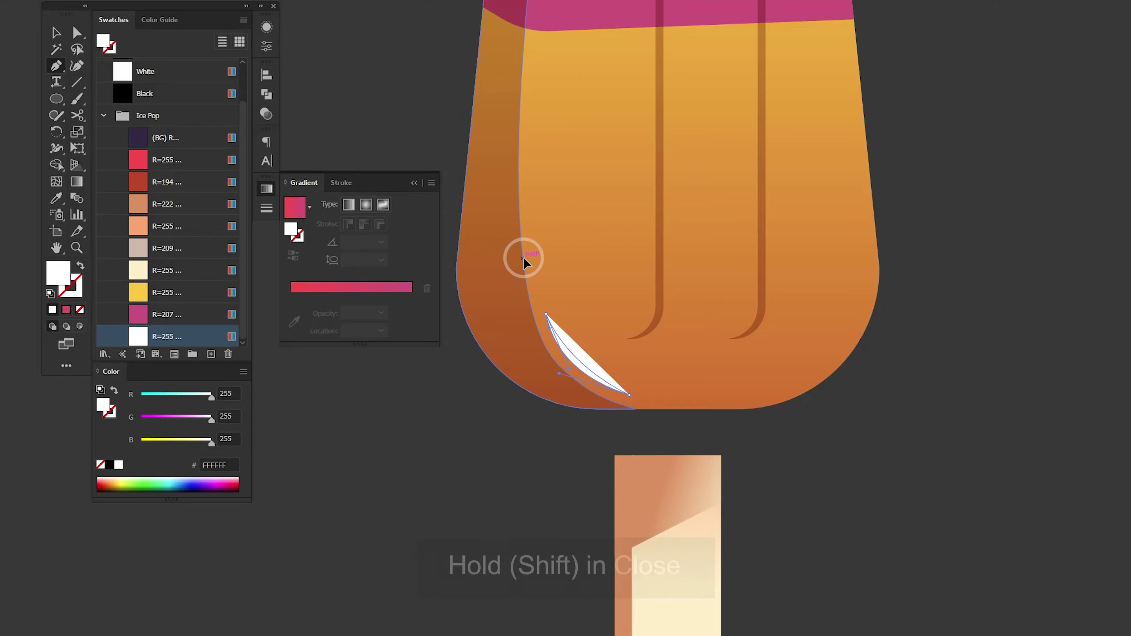
left_click_drag(519, 265, 520, 260)
key("ctrl")
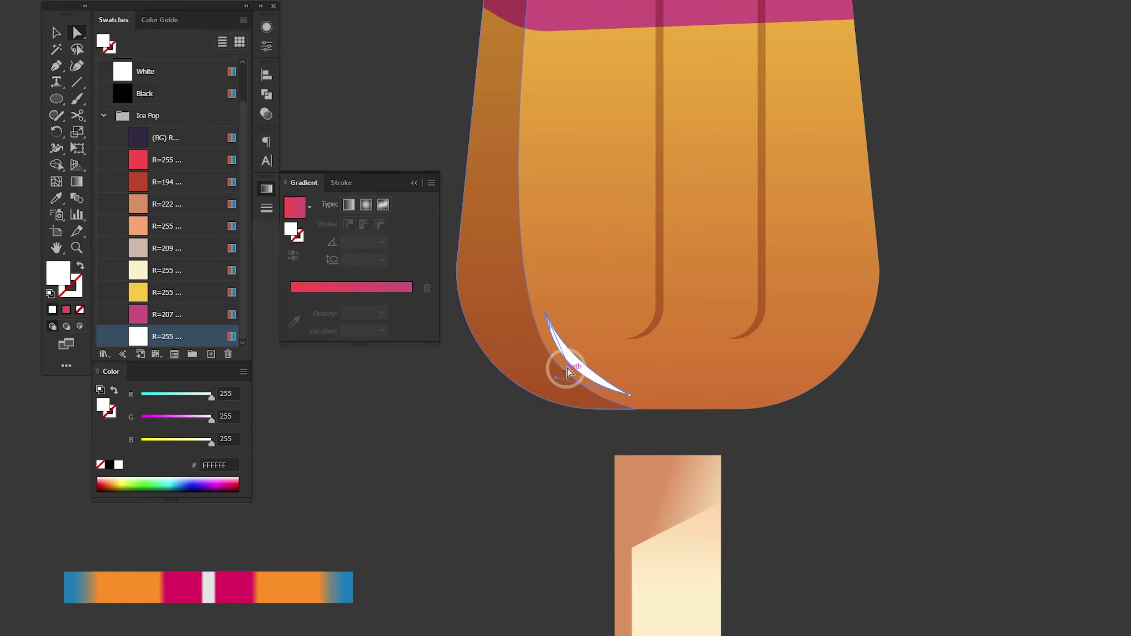
left_click(926, 423)
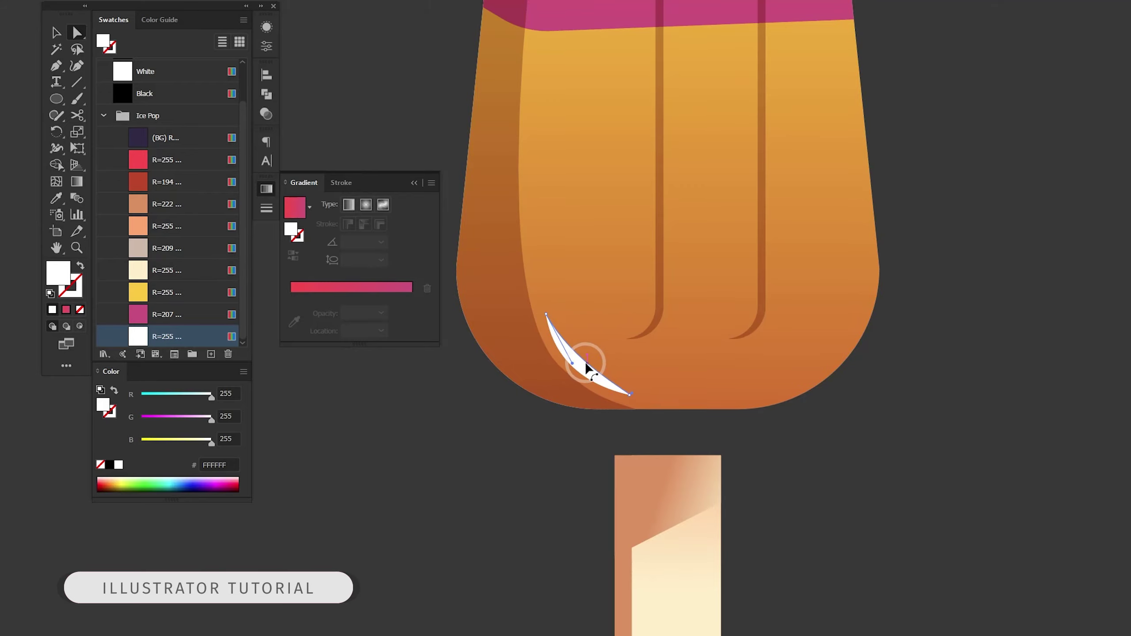
left_click_drag(581, 378, 583, 368)
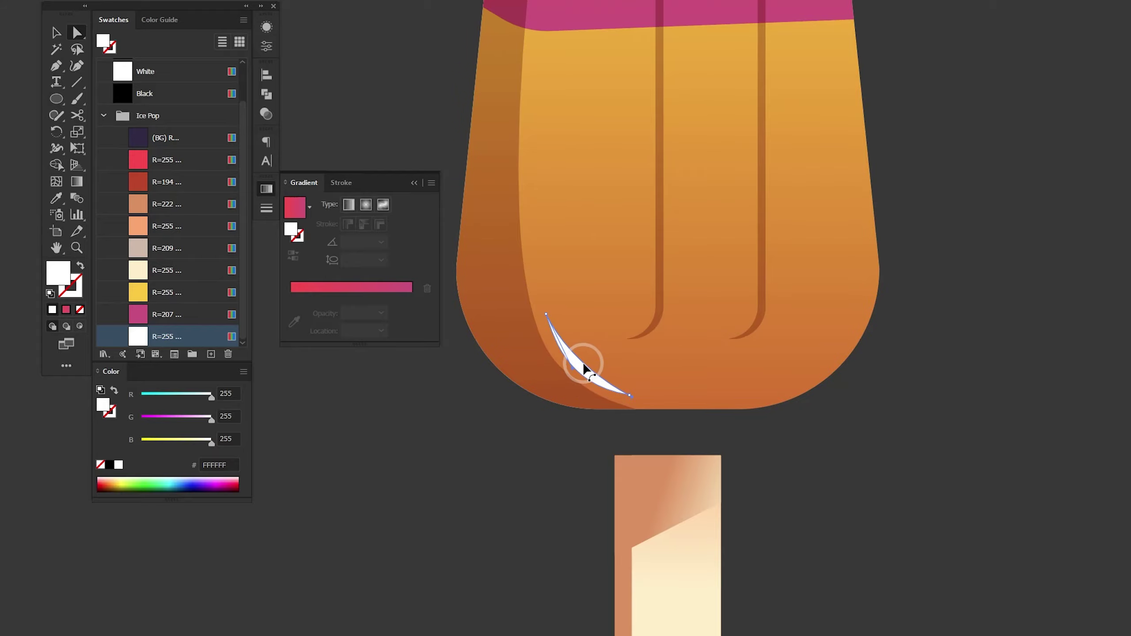
left_click(993, 328)
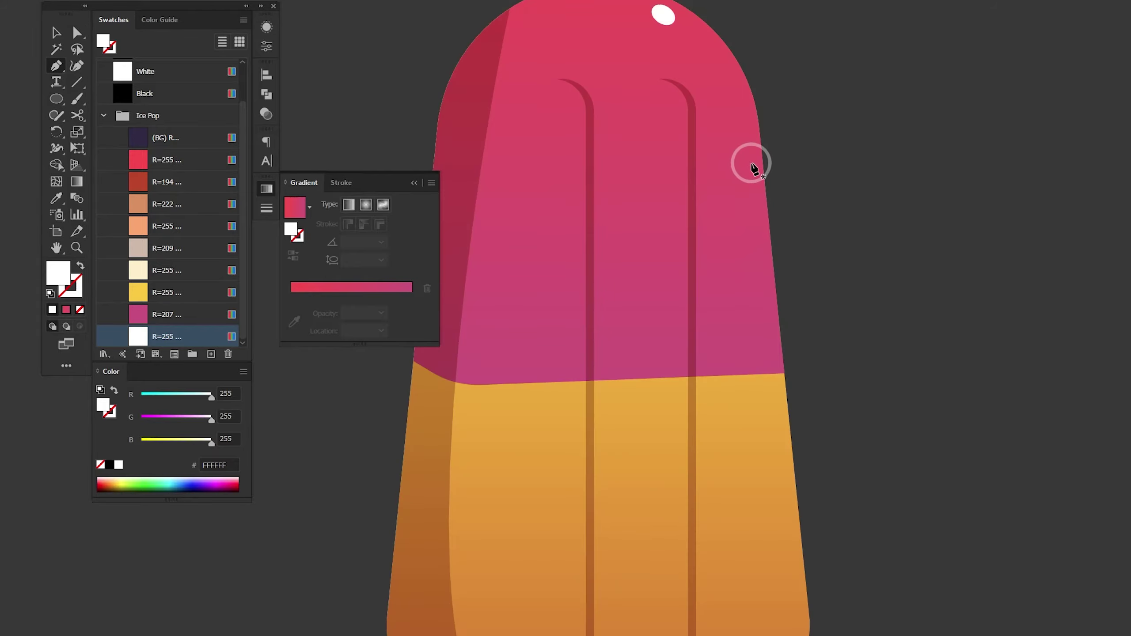
- Draw a line down the right edge as a heavier white stroke with an elliptical width profile
left_click(752, 164)
left_click(785, 498)
key("v")
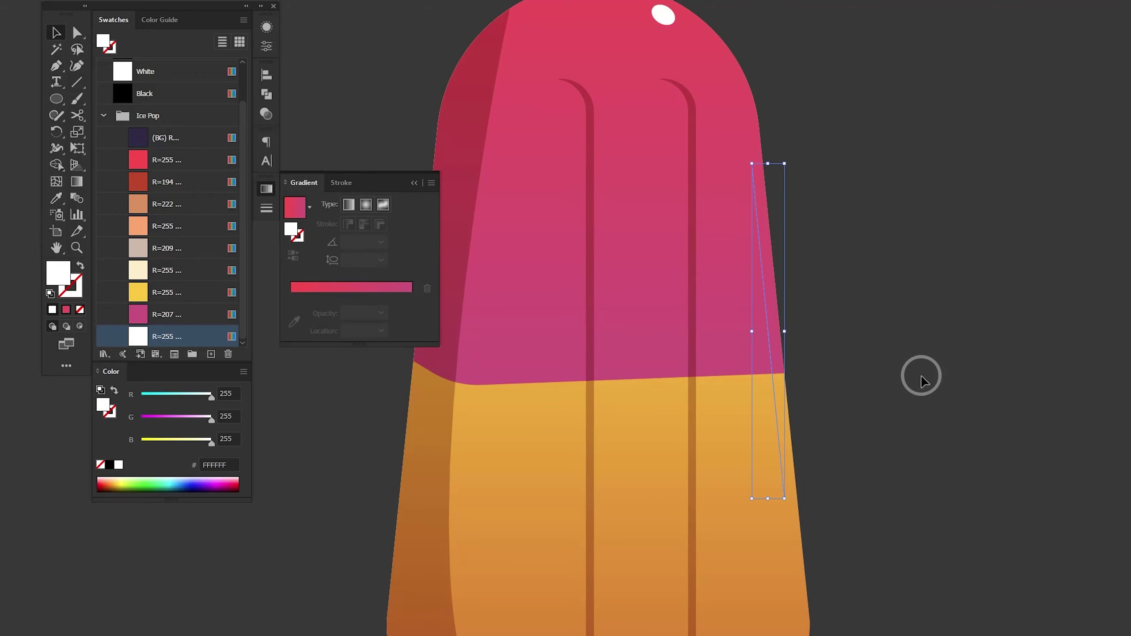
key("shift+x")
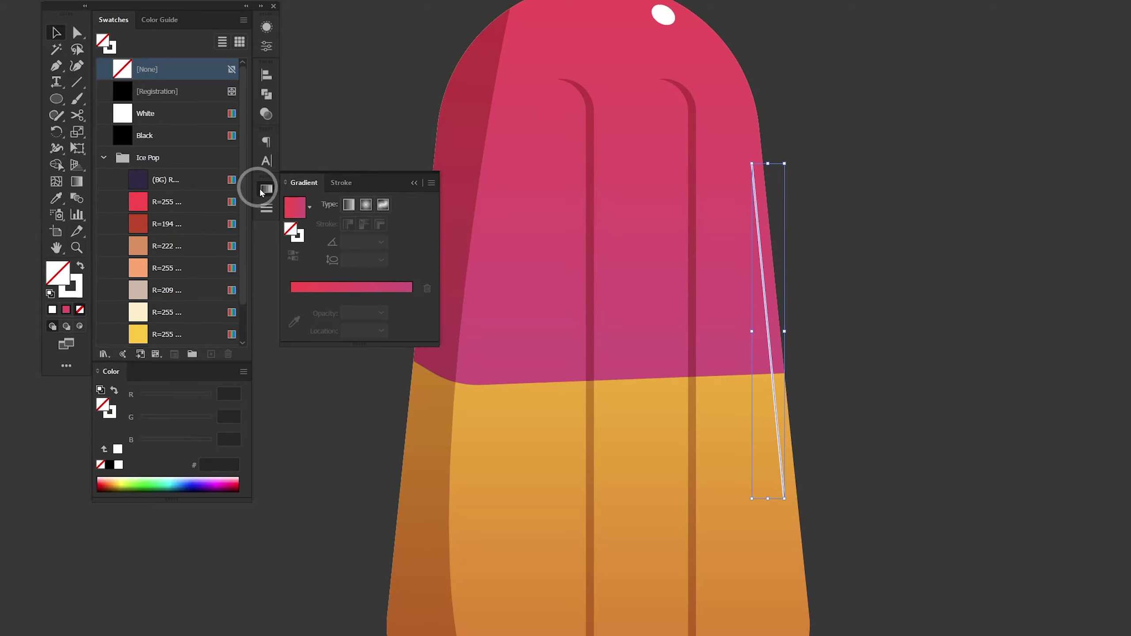
left_click(340, 182)
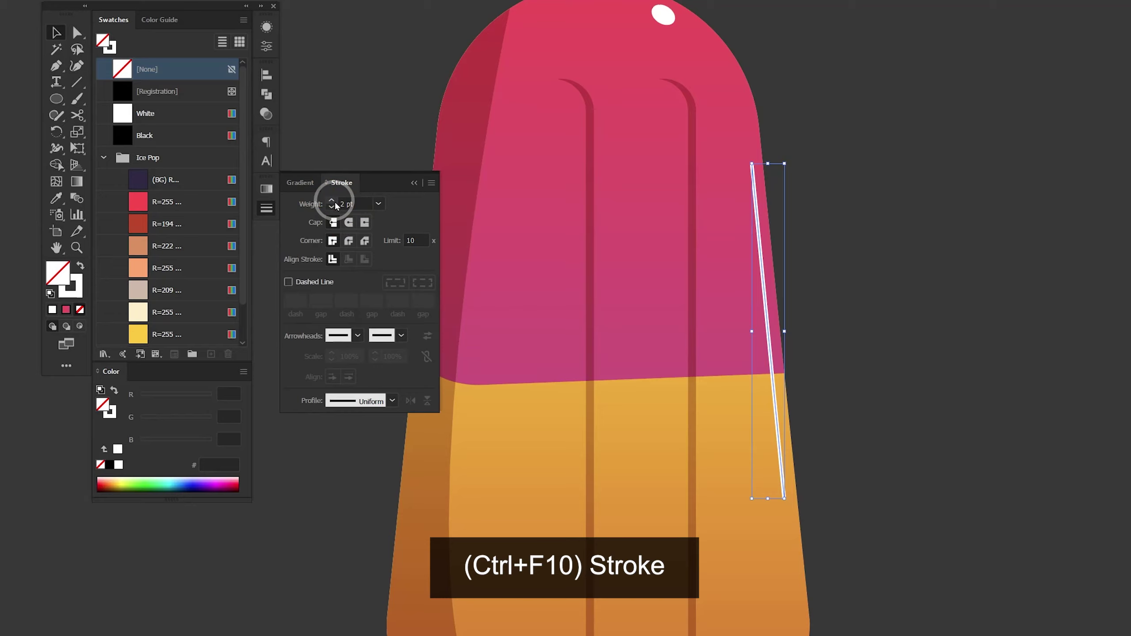
left_click(333, 201)
left_click(392, 400)
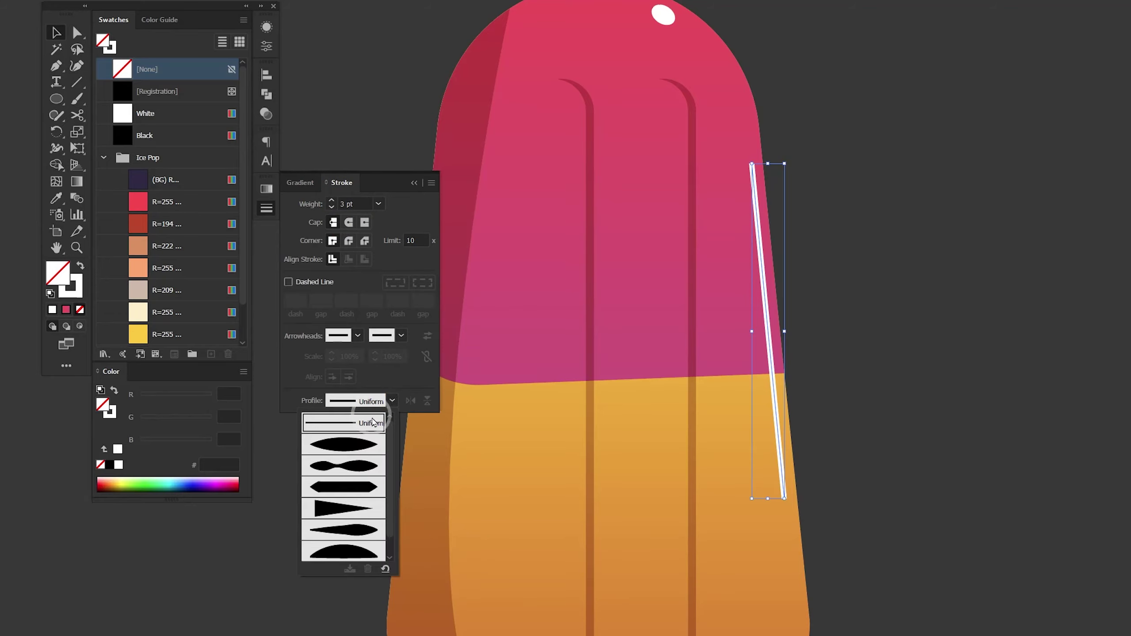
left_click(362, 445)
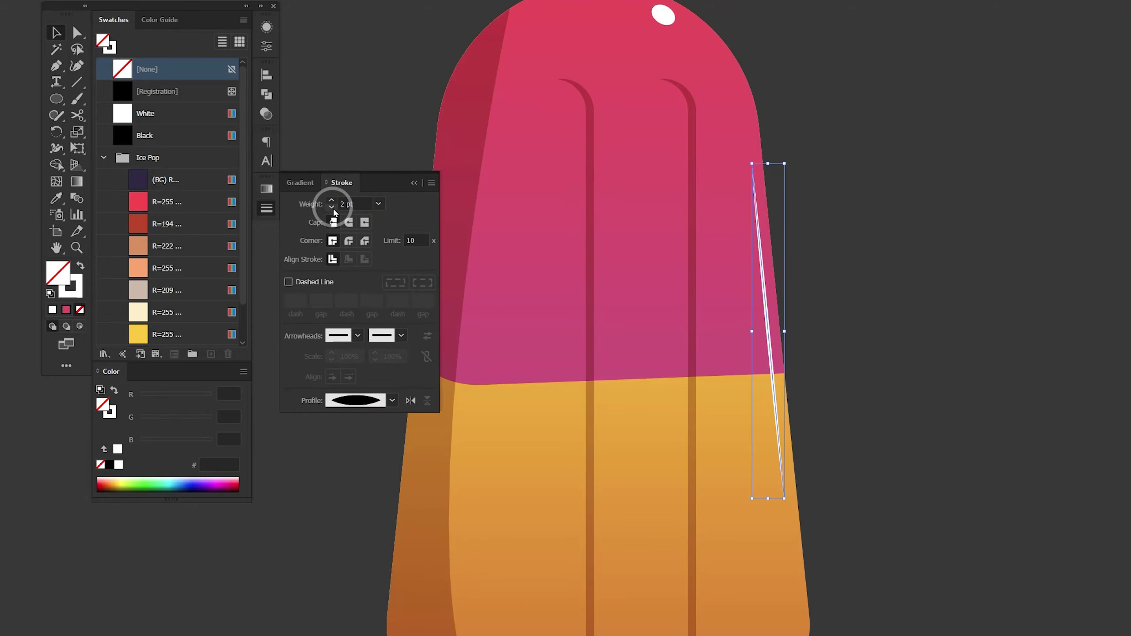
- Shorten the highlight line by moving its bottom end up and top end down
key("a")
left_click_drag(784, 497, 778, 448)
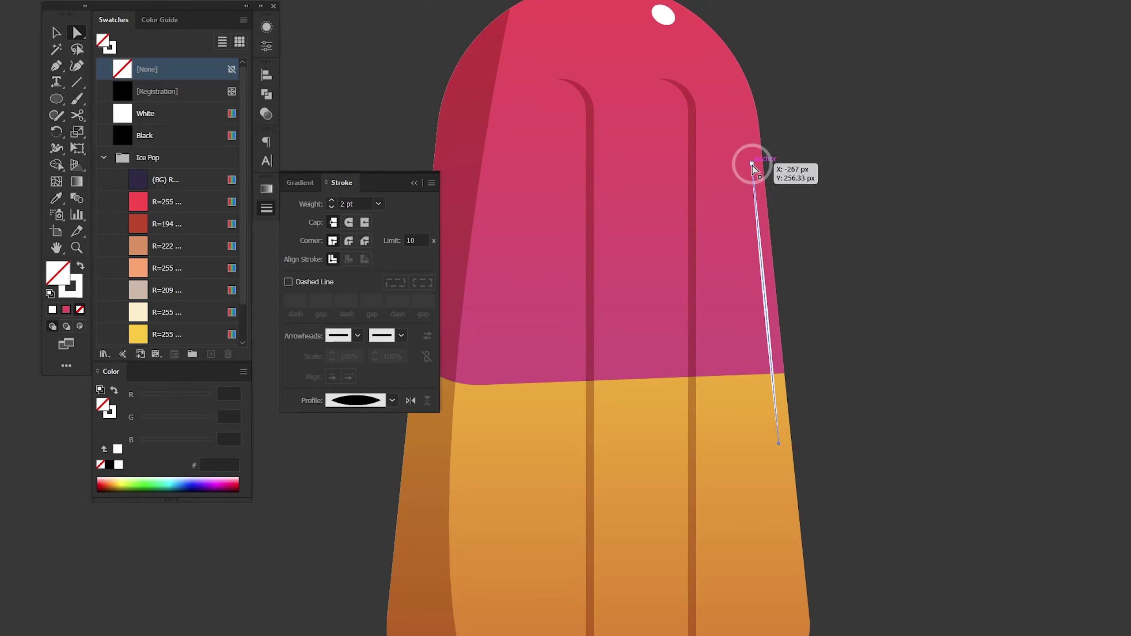
left_click_drag(751, 167, 753, 197)
left_click(926, 306)
- Marquee-select all the ice pop body parts and group them
key("ctrl+minus")
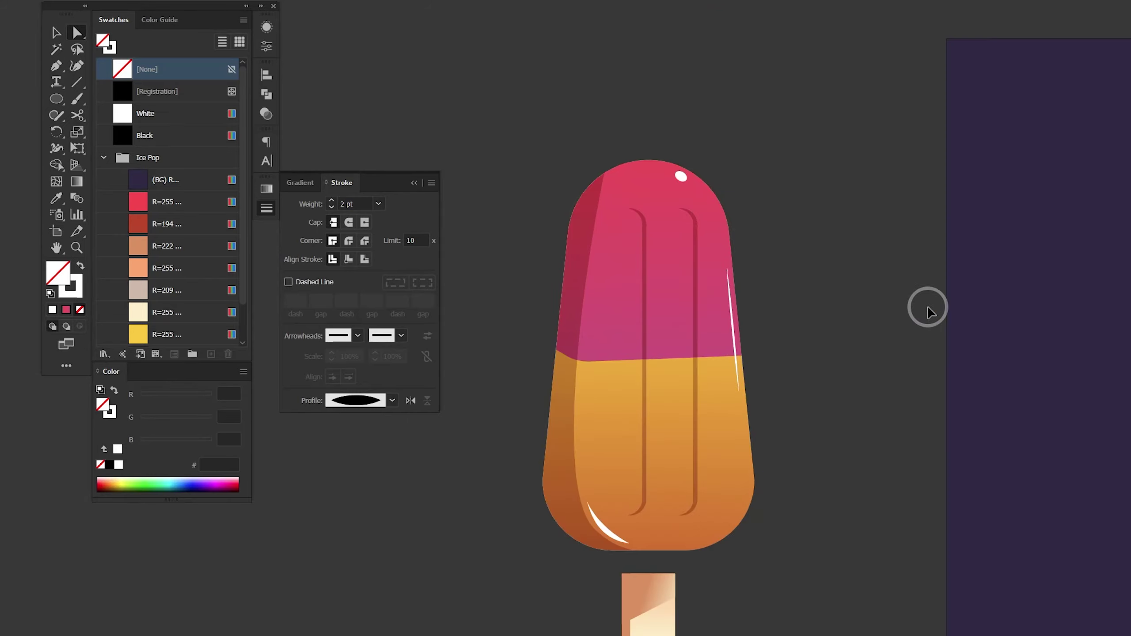
key("v")
left_click(732, 320)
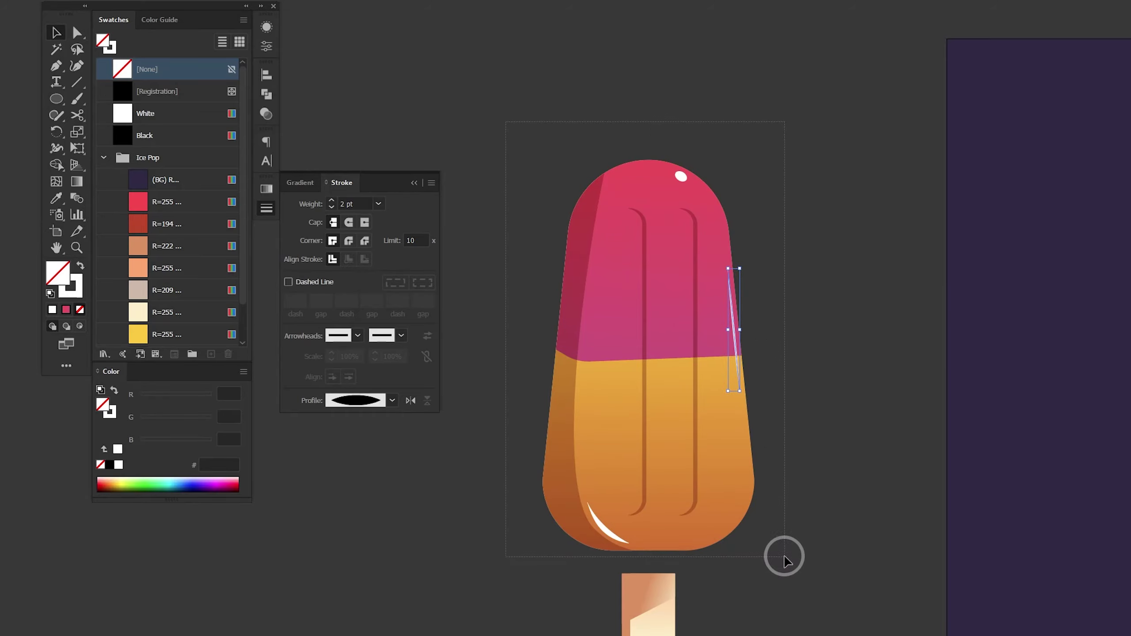
left_click_drag(785, 563, 778, 416)
right_click(661, 309)
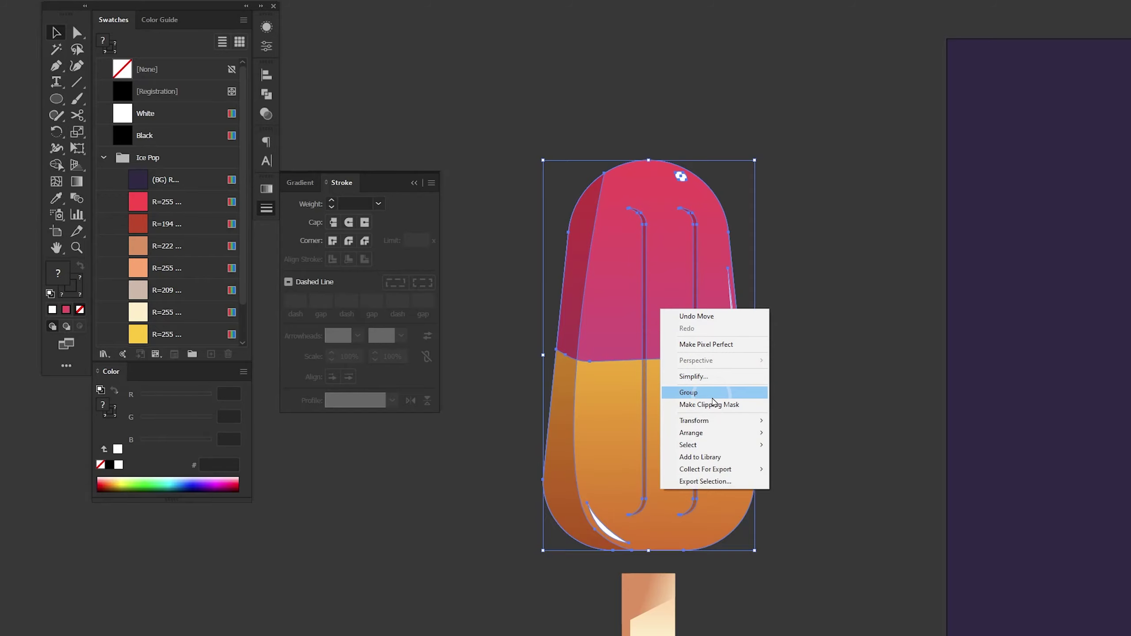
left_click(712, 398)
- Centre the body group over the stick and shorten the stick to sit just beneath
left_click_drag(873, 562, 875, 376)
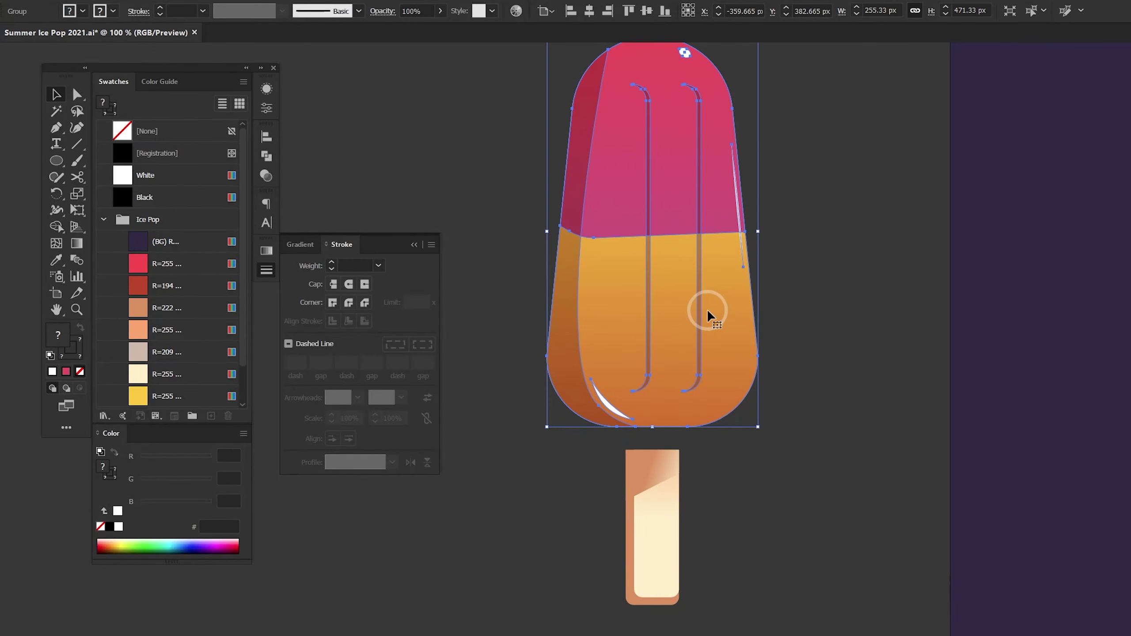
left_click_drag(705, 308, 697, 349)
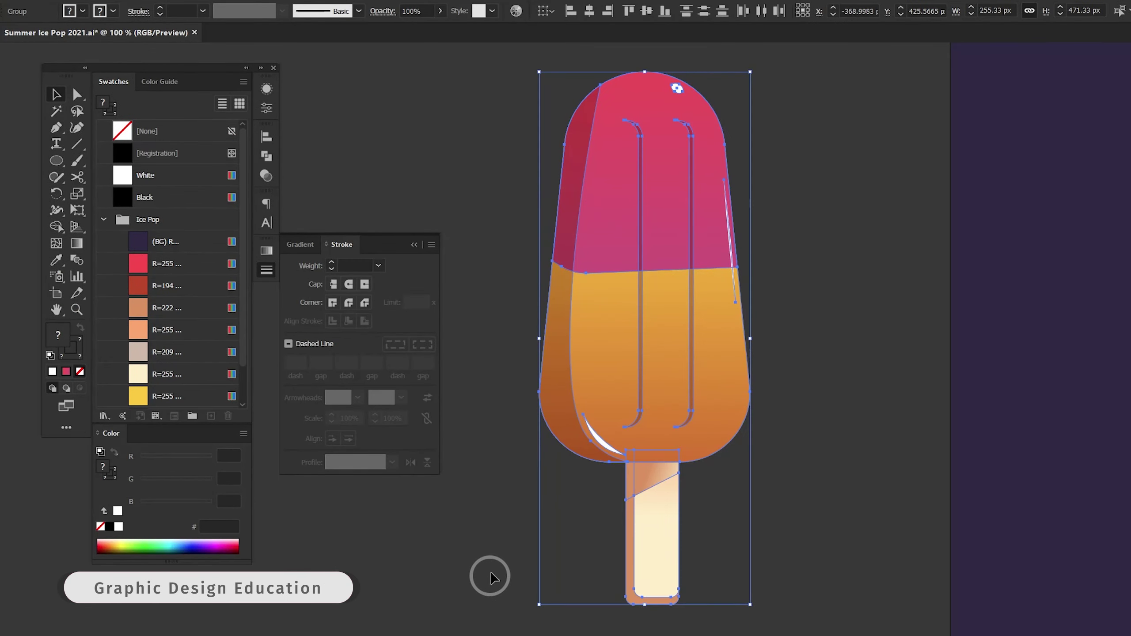
left_click(588, 11)
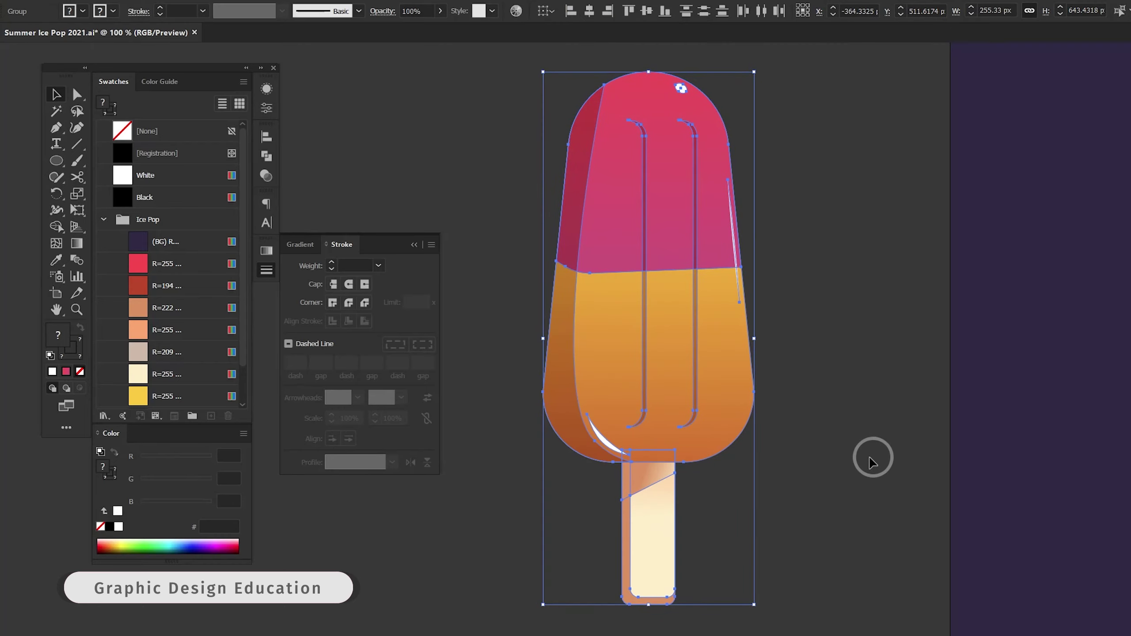
left_click(809, 506)
left_click(651, 551)
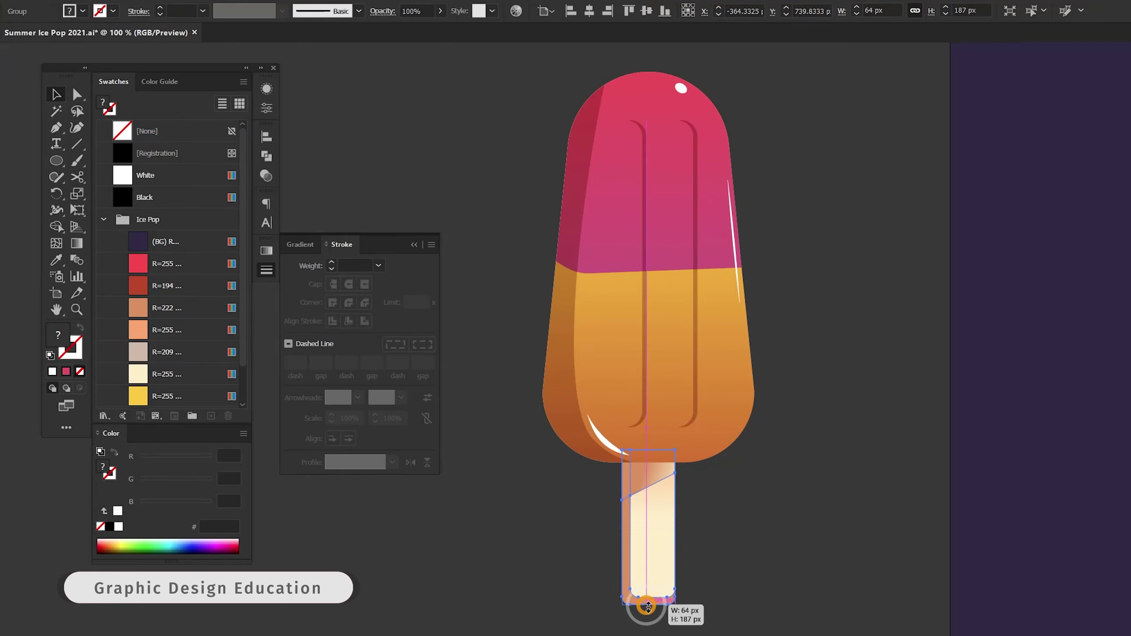
left_click_drag(646, 604, 645, 567)
left_click_drag(649, 514, 649, 521)
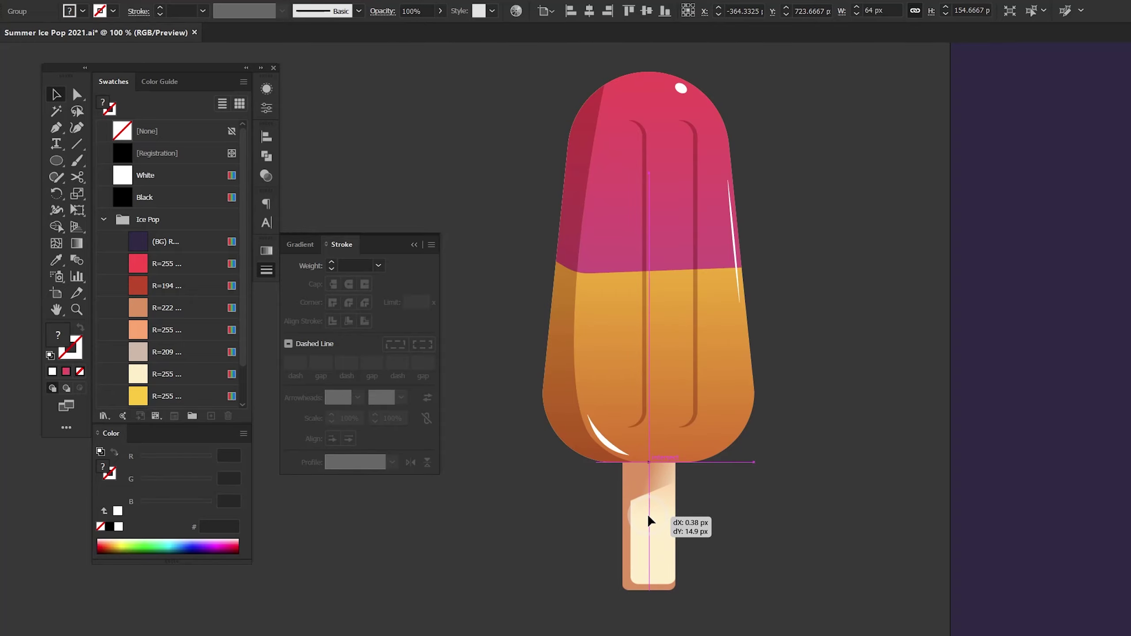
- Redraw the stick top section's gradient as a short diagonal tan-to-cream blend
scroll(649, 520, "up", 5)
left_click(984, 324)
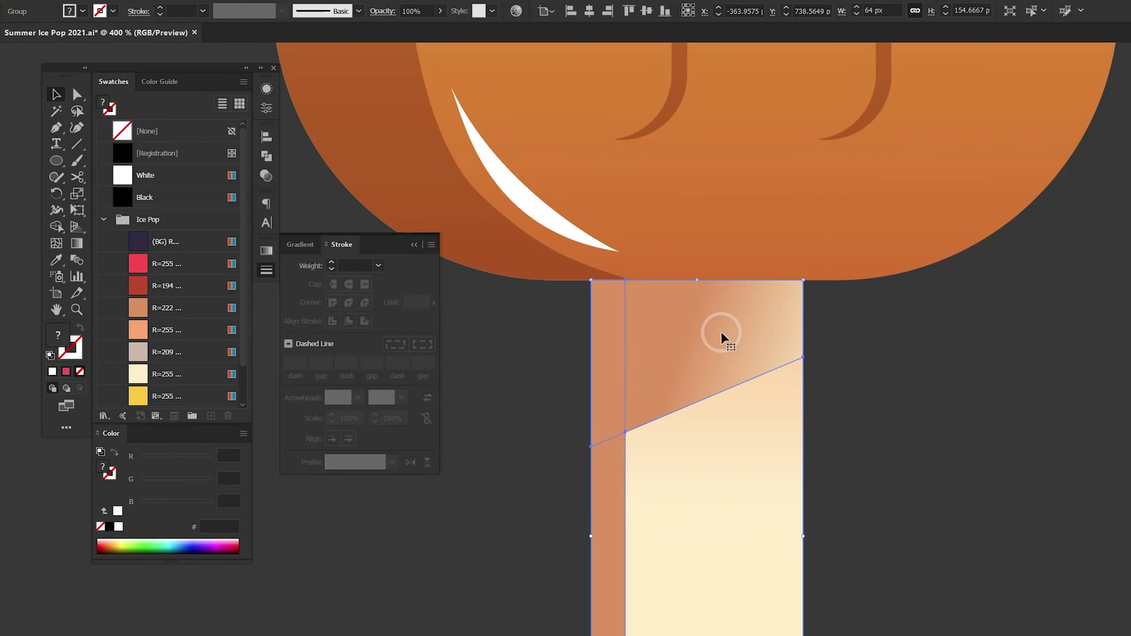
key("a")
left_click(752, 341)
key("g")
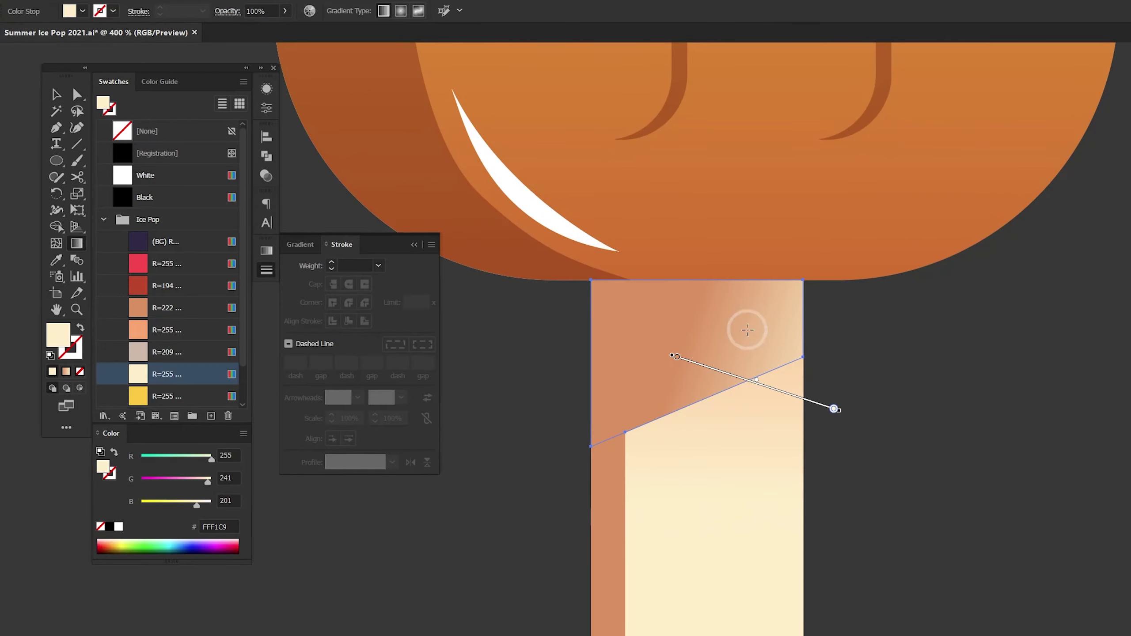
mouse_move(737, 312)
left_mouse_down()
mouse_move(803, 349)
mouse_move(818, 386)
left_mouse_up()
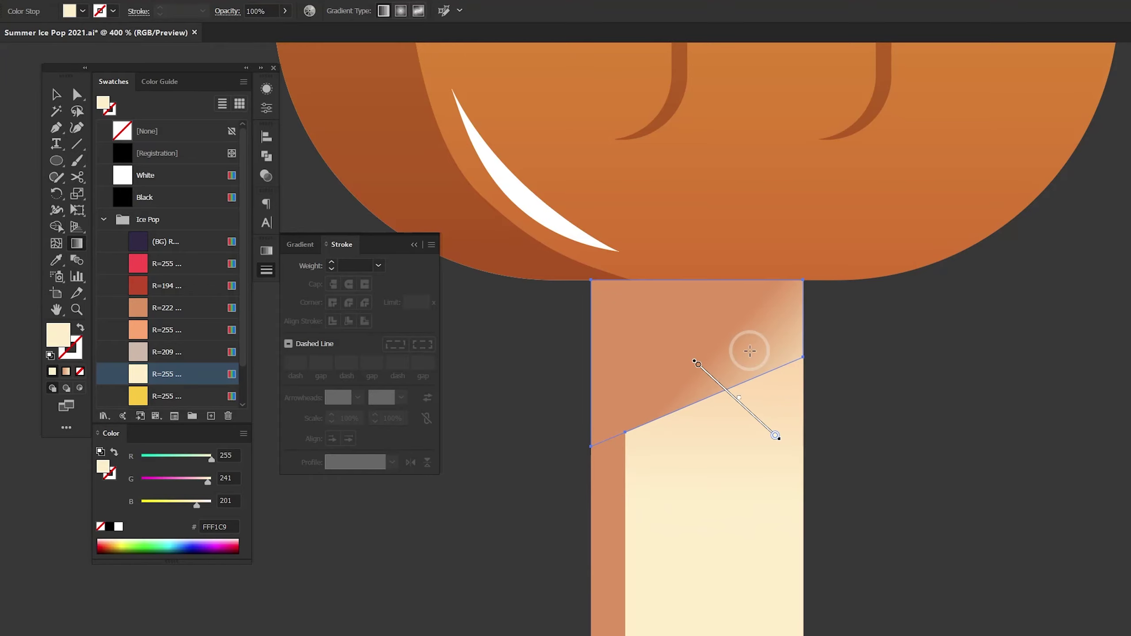
left_click_drag(747, 348, 810, 379)
key("a")
left_click(851, 359)
key("ctrl+1")
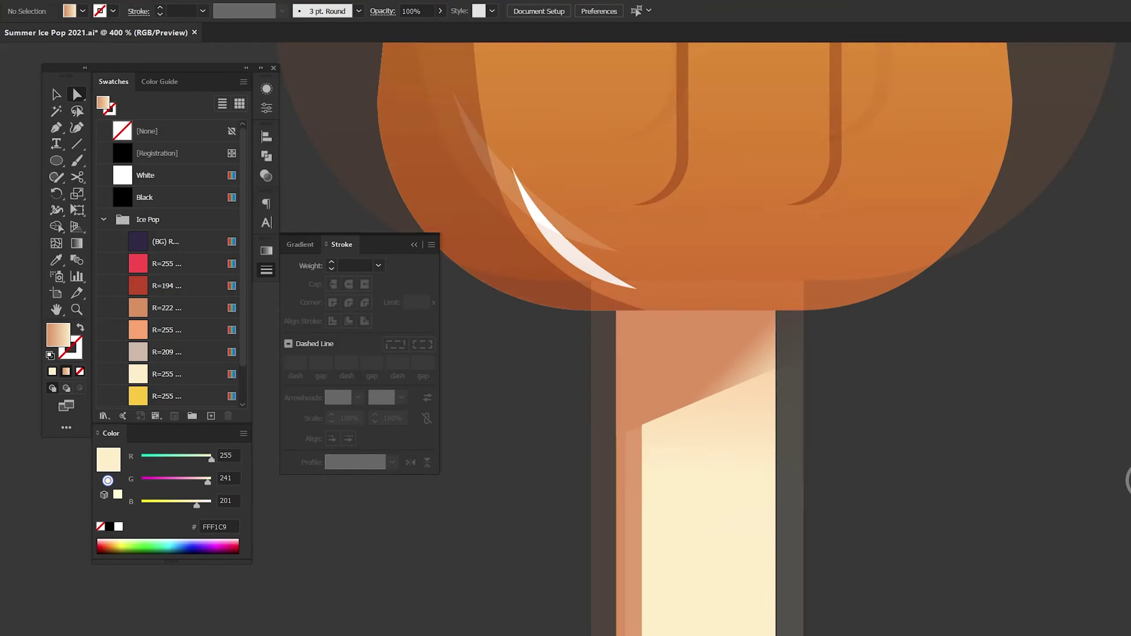
scroll(883, 377, "up", 5)
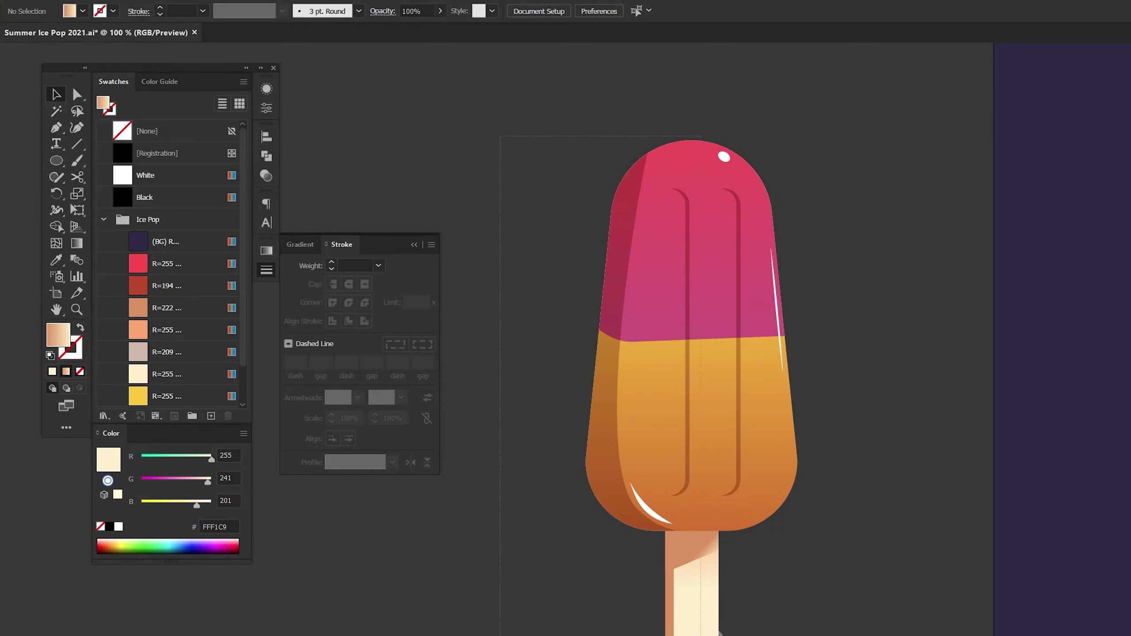
- Move the ice pop group onto the purple background and enlarge it slightly
left_click(690, 425)
left_click(632, 48)
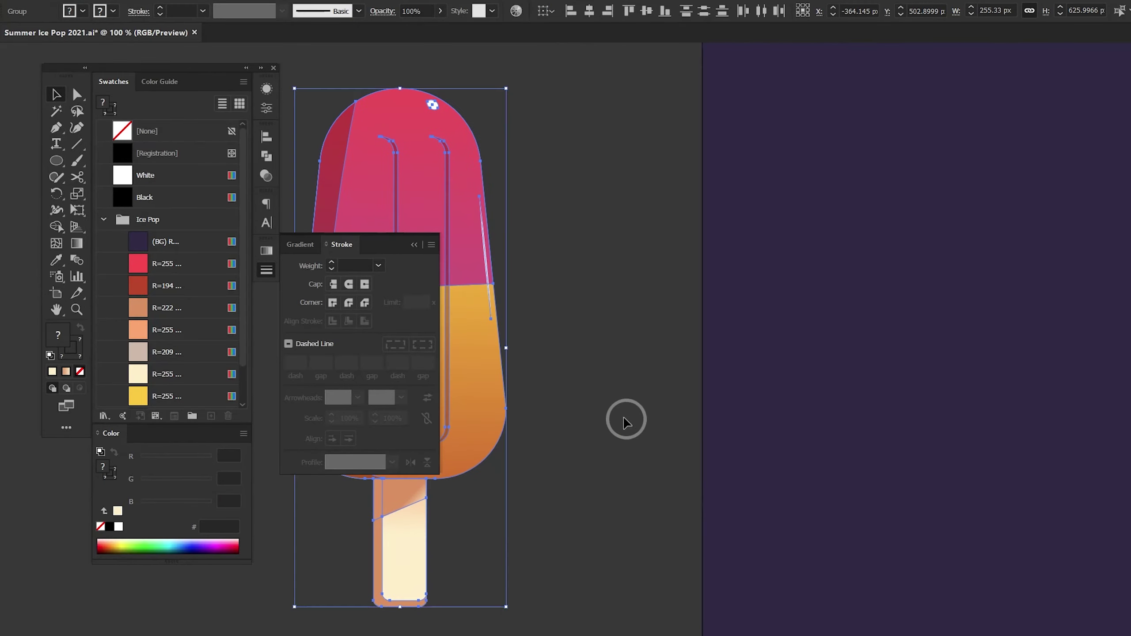
left_click_drag(912, 501, 734, 361)
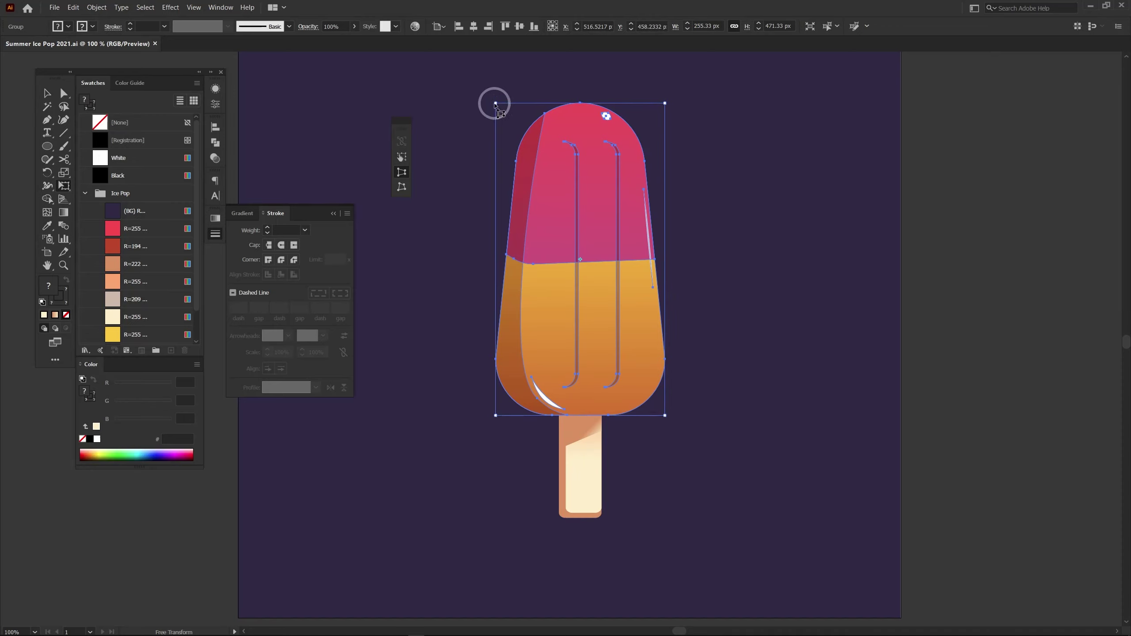
left_click_drag(496, 104, 494, 103)
key("v")
left_click(764, 317)
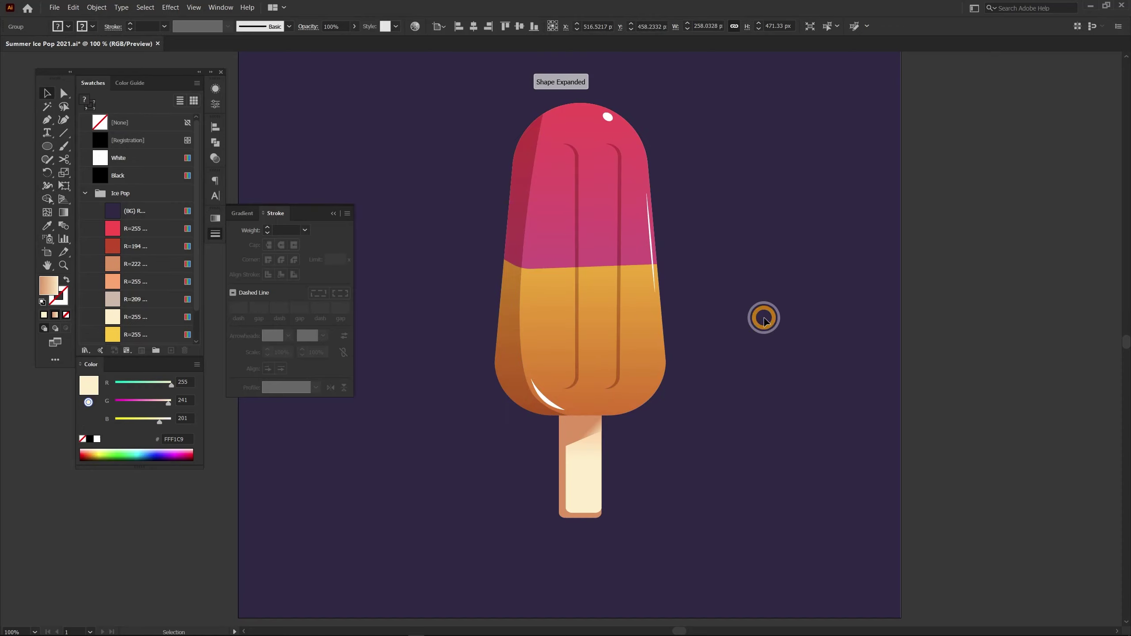
- Select the body and stick together, then deselect and close the gradient and stroke panels
left_click_drag(659, 466, 409, 543)
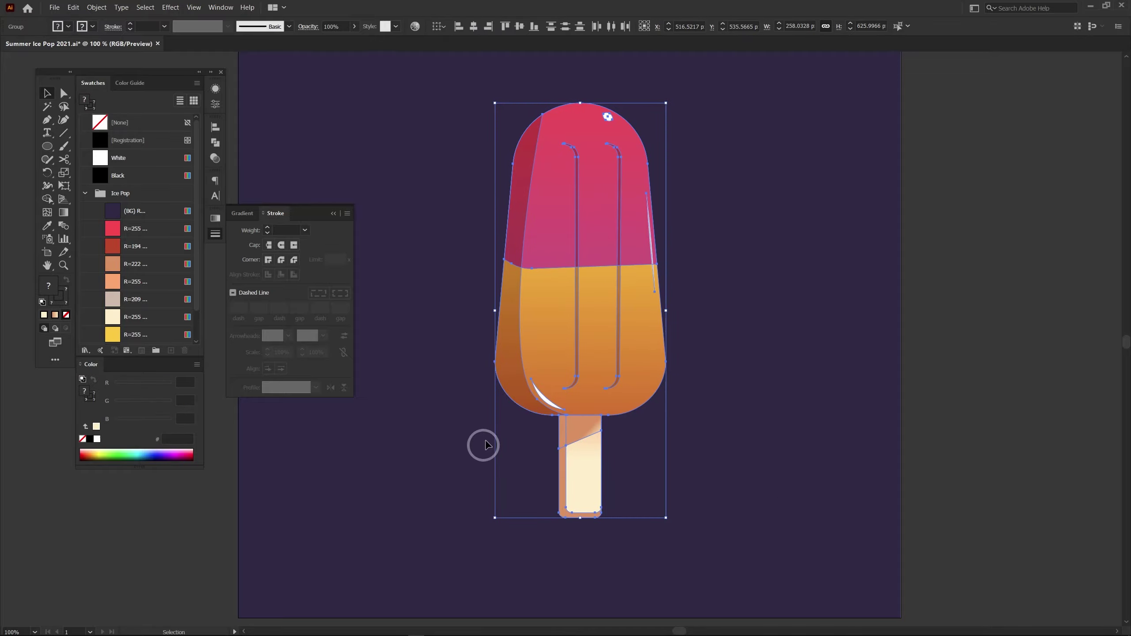
left_click(757, 319)
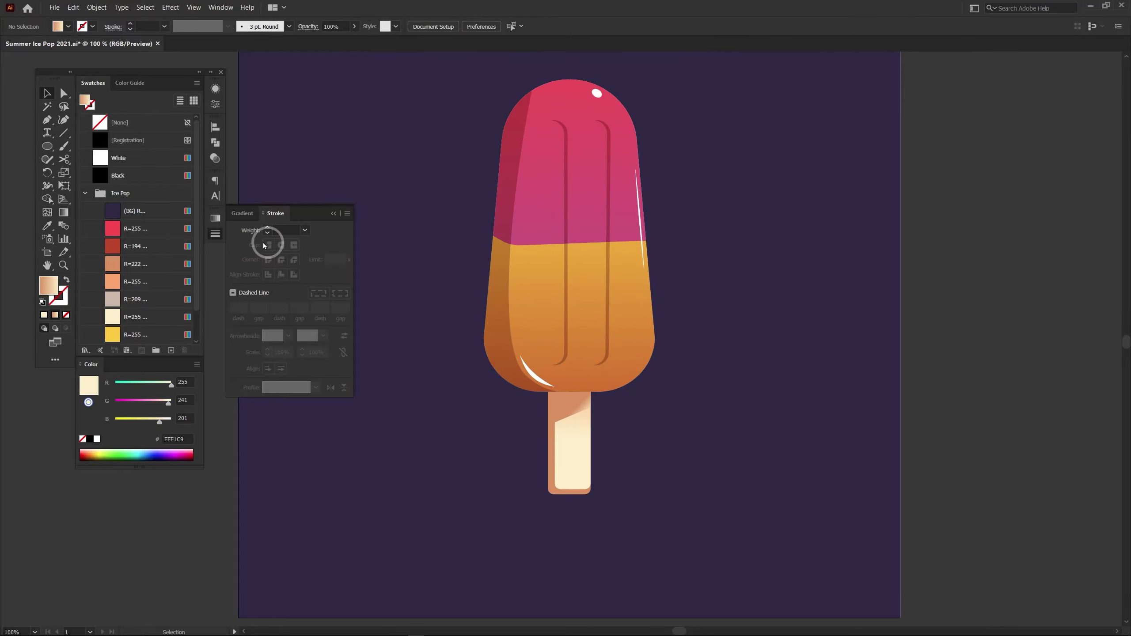
left_click(215, 234)
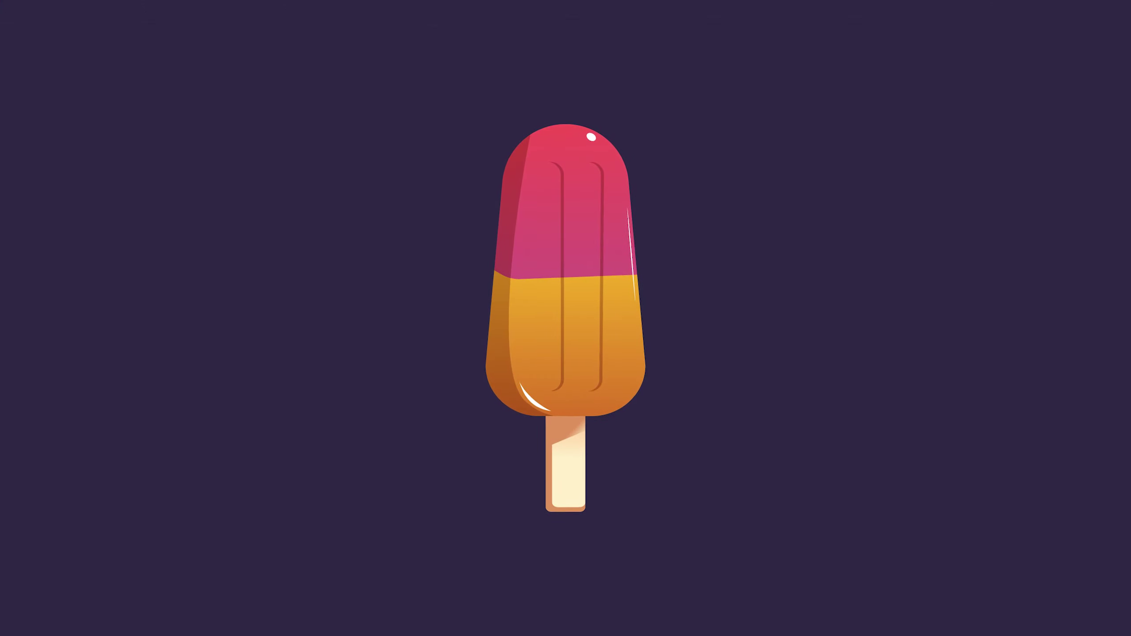